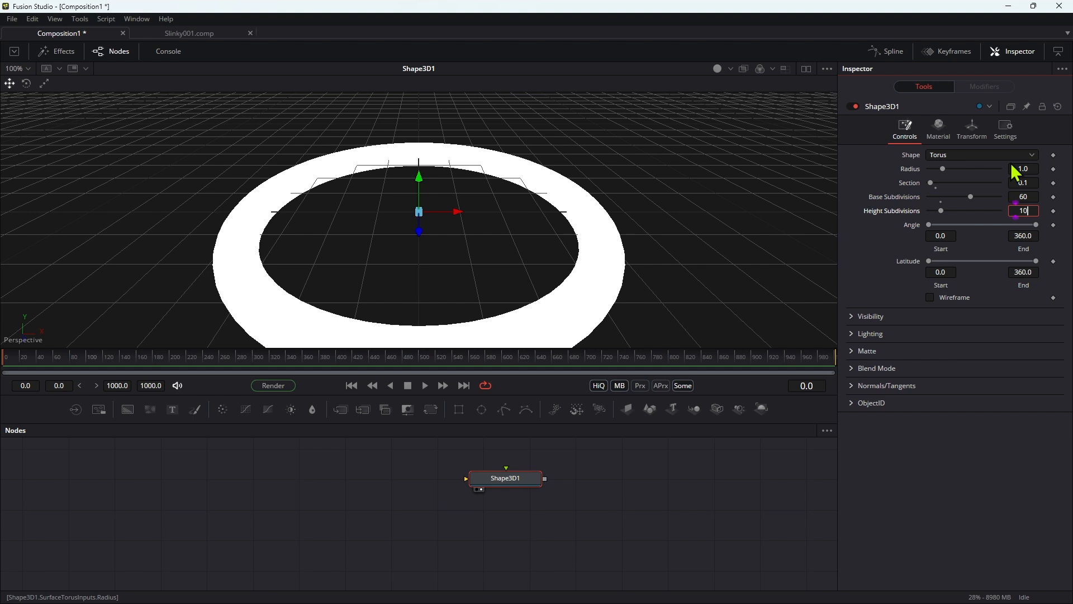
# - Set the torus's height subdivisions to 10 and rotate it 90 degrees about Z
pyautogui.press('Tab')
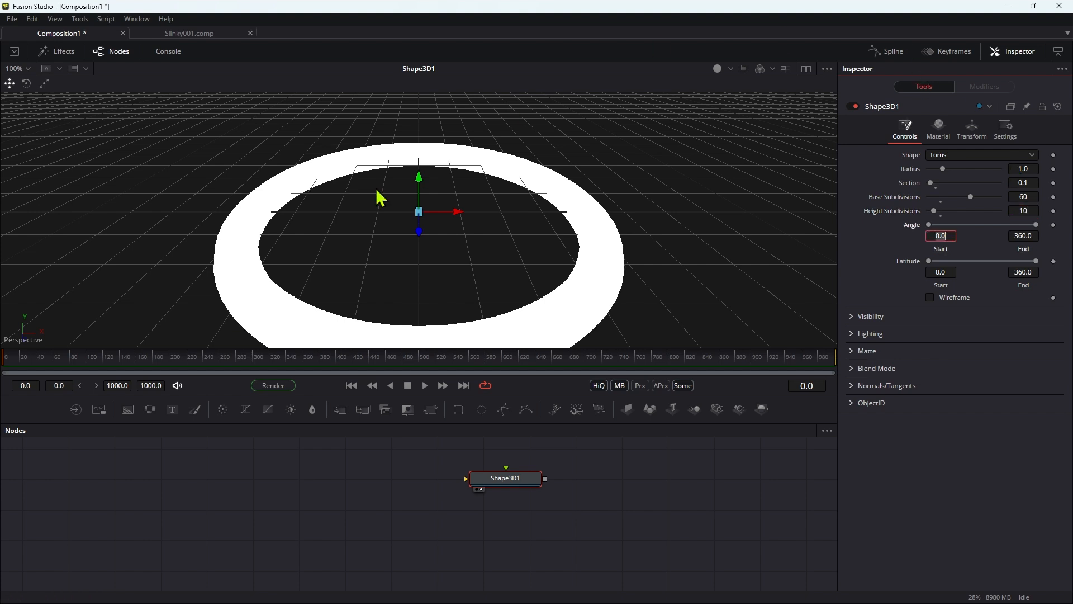
pyautogui.keyDown('alt'); pyautogui.moveTo(425, 226); pyautogui.dragTo(470, 260, button='middle'); pyautogui.keyUp('alt')
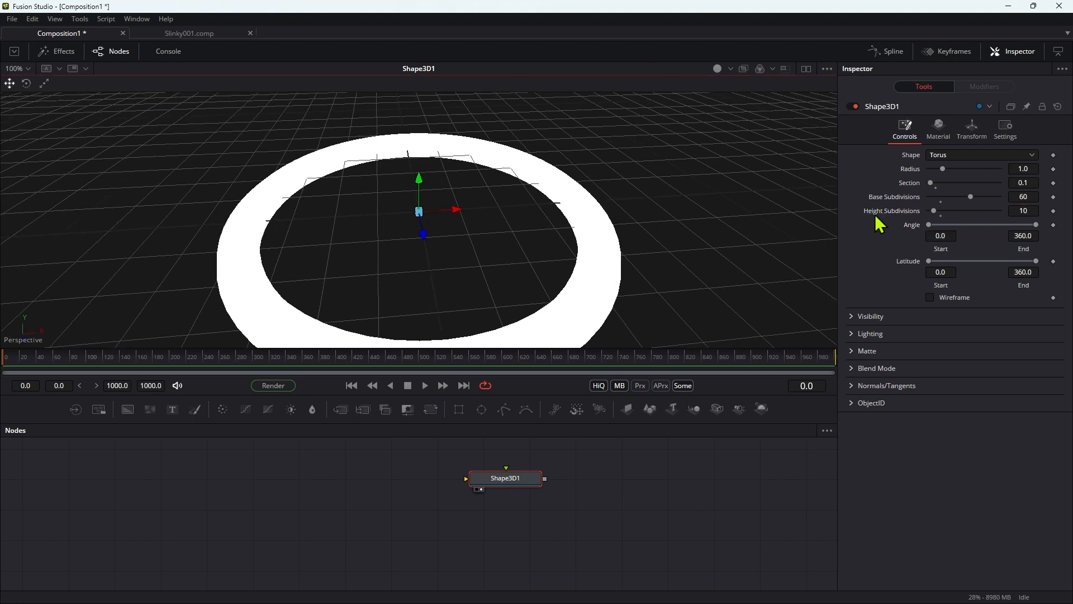
pyautogui.click(973, 126)
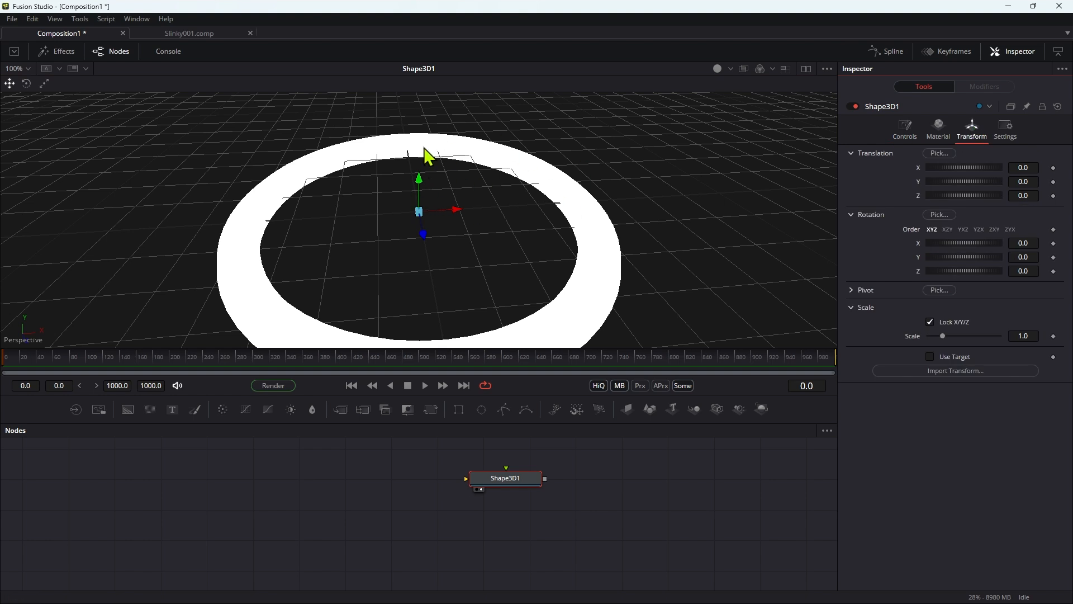
pyautogui.click(1036, 270)
pyautogui.write('90')
pyautogui.press('Return')
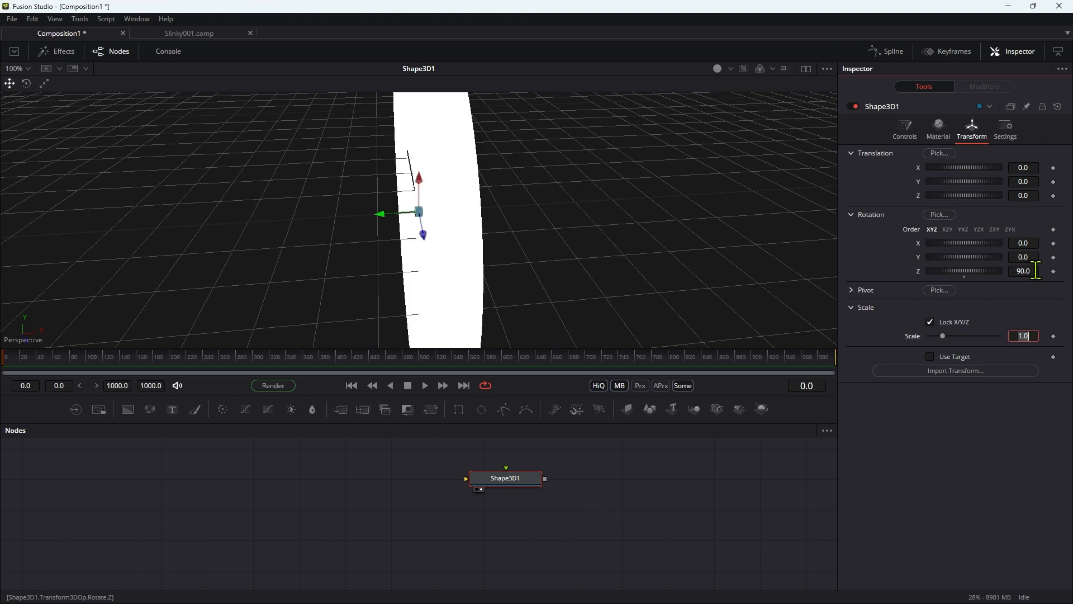
pyautogui.hotkey('ctrl', 'f')
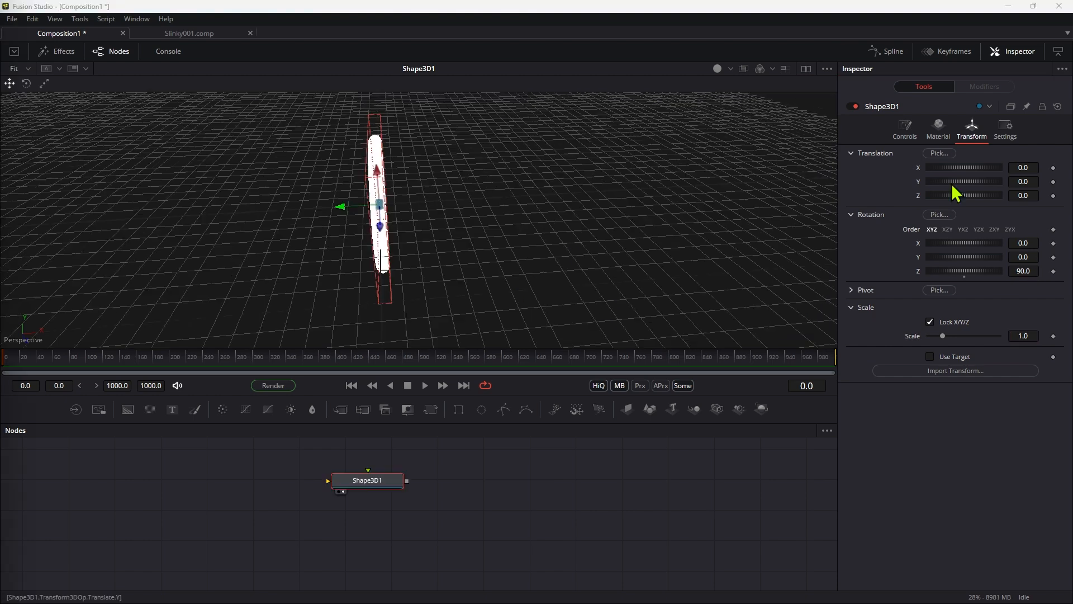
# - Color the torus yellow by lowering its diffuse blue value to 0.346
pyautogui.click(940, 129)
pyautogui.moveTo(1000, 209); pyautogui.dragTo(953, 246)
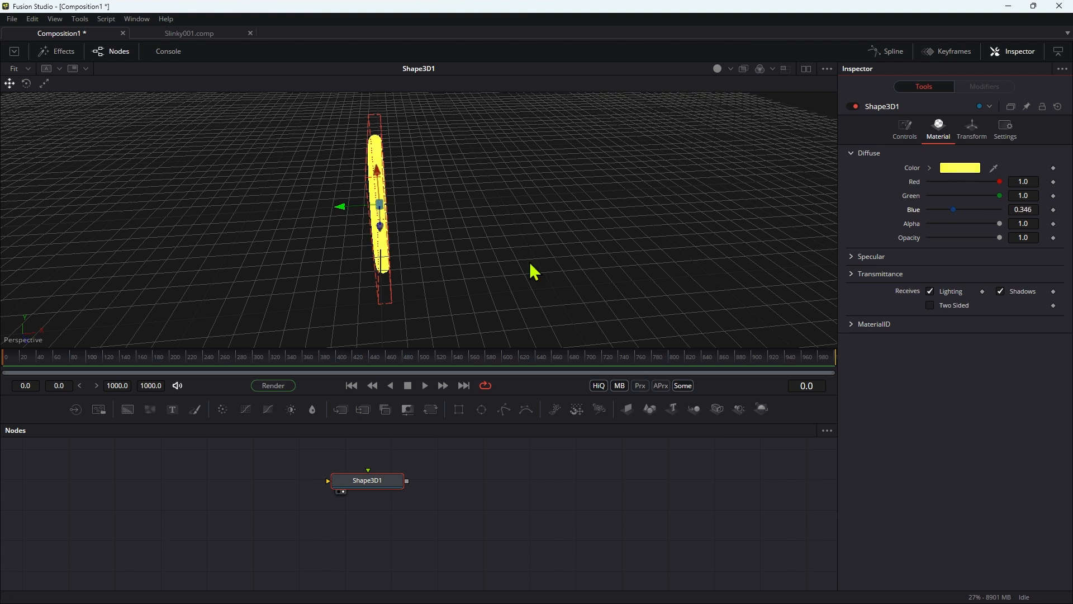
# - Add a Camera 3D, combine it with the torus in a Merge 3D node, and view the merge
pyautogui.click(394, 490)
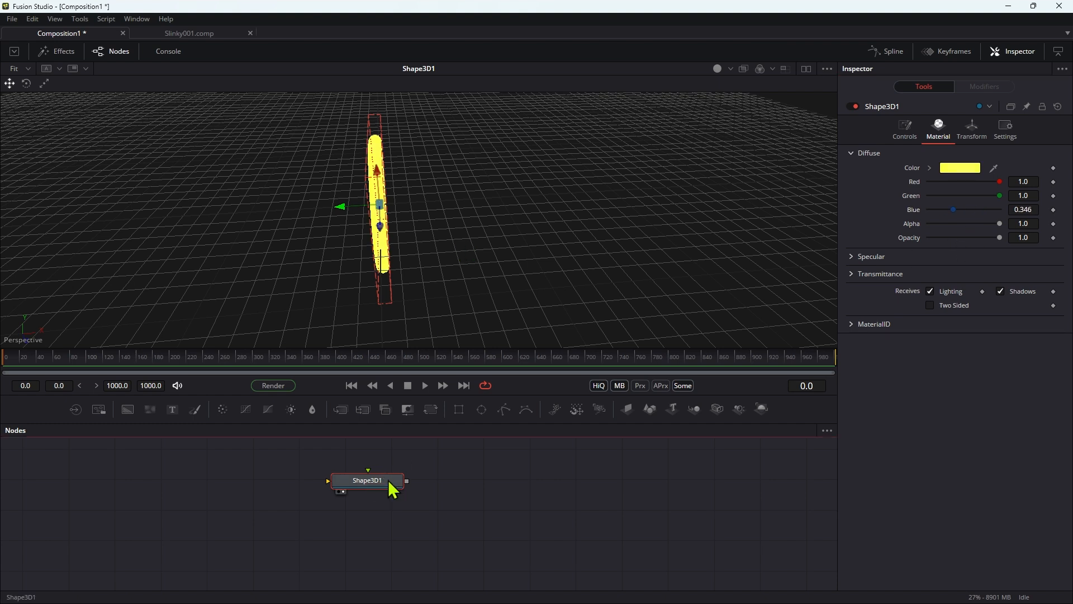
pyautogui.hotkey('shift', 'space')
pyautogui.write('cam')
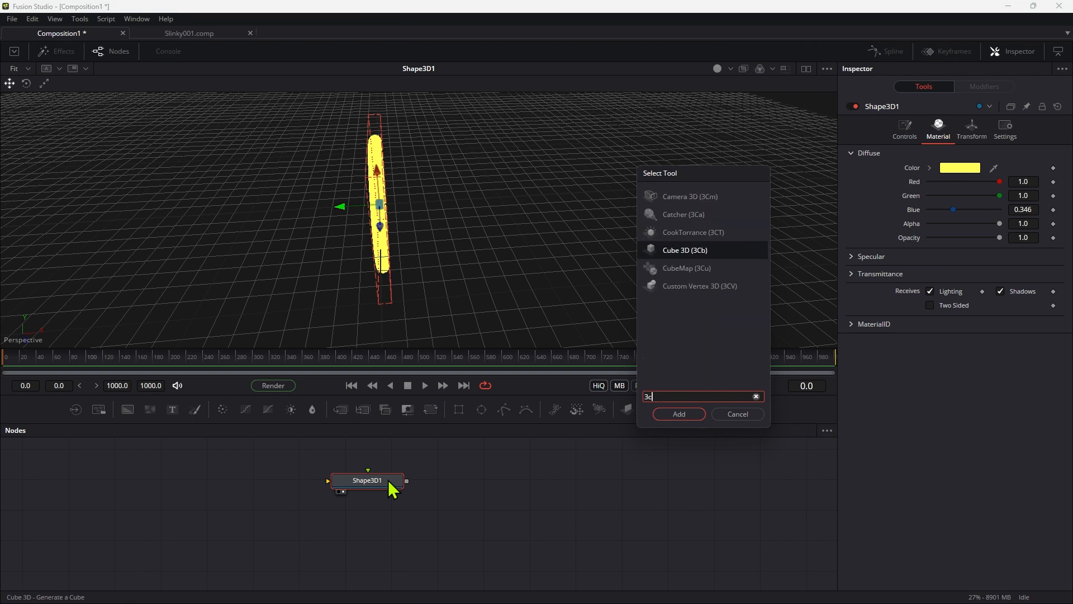
pyautogui.press('Return')
pyautogui.moveTo(460, 515); pyautogui.dragTo(468, 482)
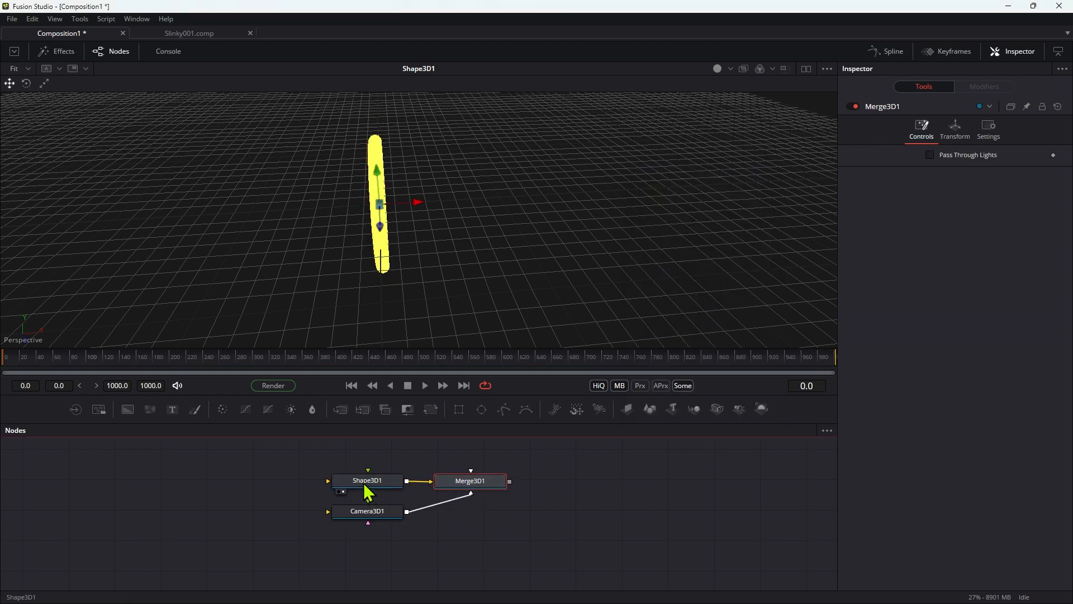
pyautogui.press('1')
# - Add a Renderer 3D after the merge node and show its output in the viewer
pyautogui.hotkey('shift', 'space')
pyautogui.write('3rn')
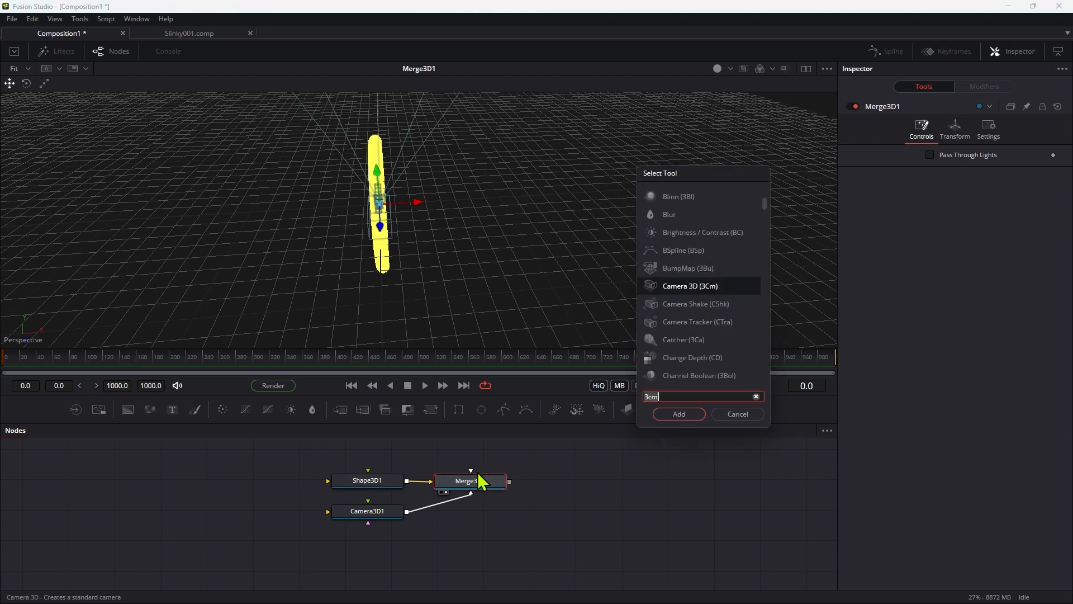
pyautogui.press('Return')
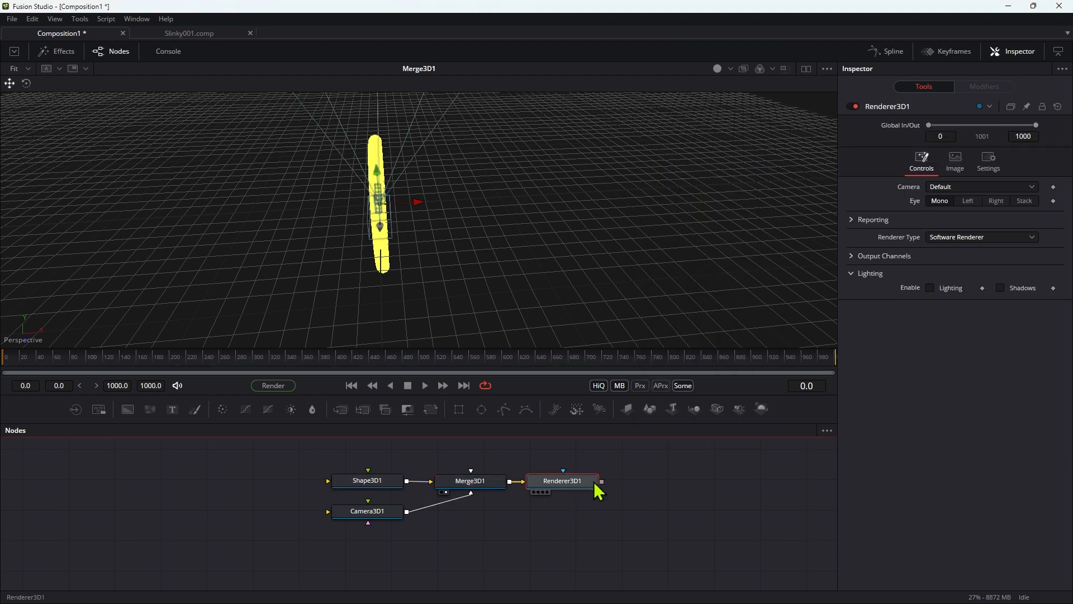
pyautogui.moveTo(586, 487); pyautogui.dragTo(631, 218)
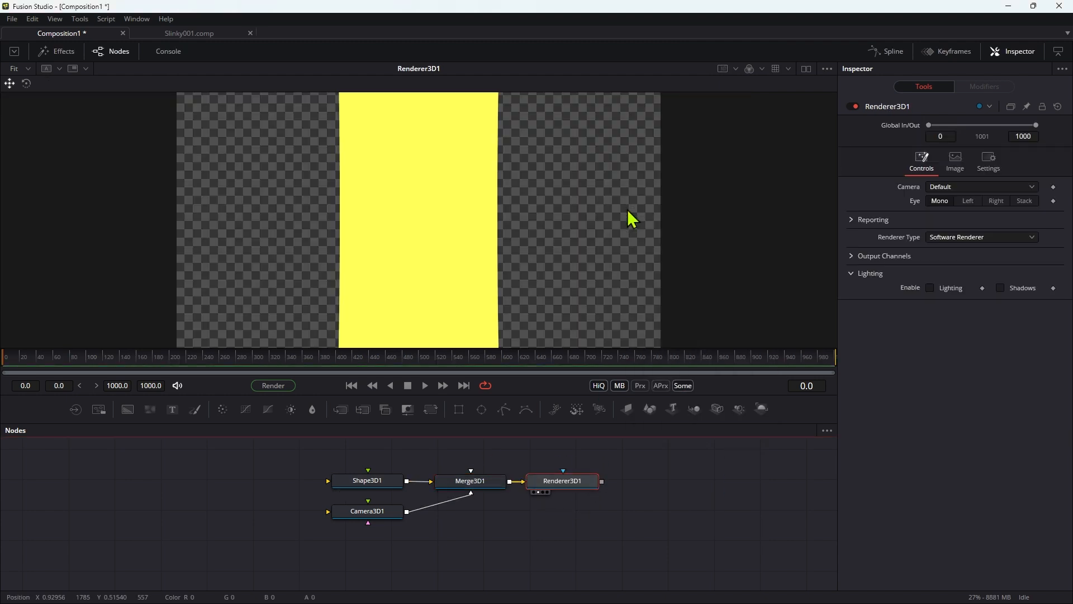
# - Move the camera back by setting its Z translation to 25
pyautogui.click(369, 512)
pyautogui.click(955, 130)
pyautogui.click(1024, 196)
pyautogui.write('25')
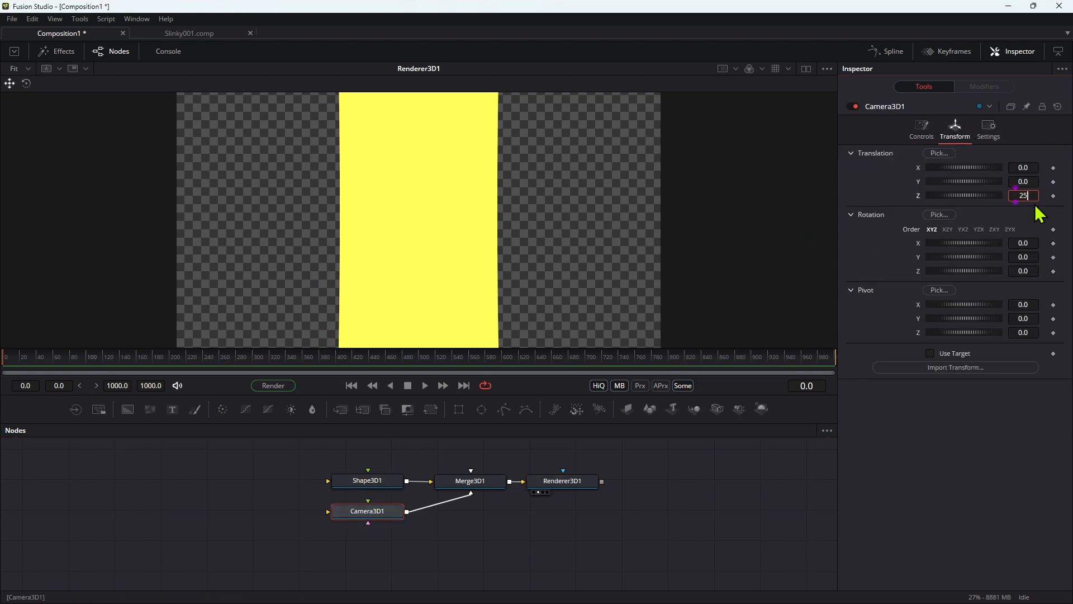
pyautogui.press('Return')
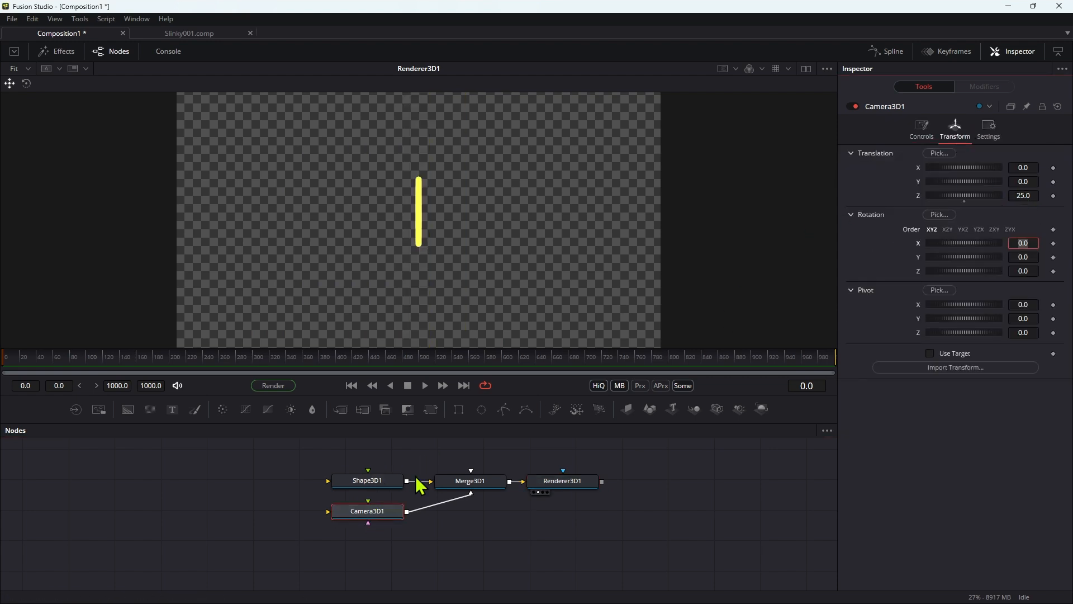
# - Drive the torus's X translation with the expression sin(time/20) and play back the motion
pyautogui.moveTo(385, 488); pyautogui.dragTo(391, 466)
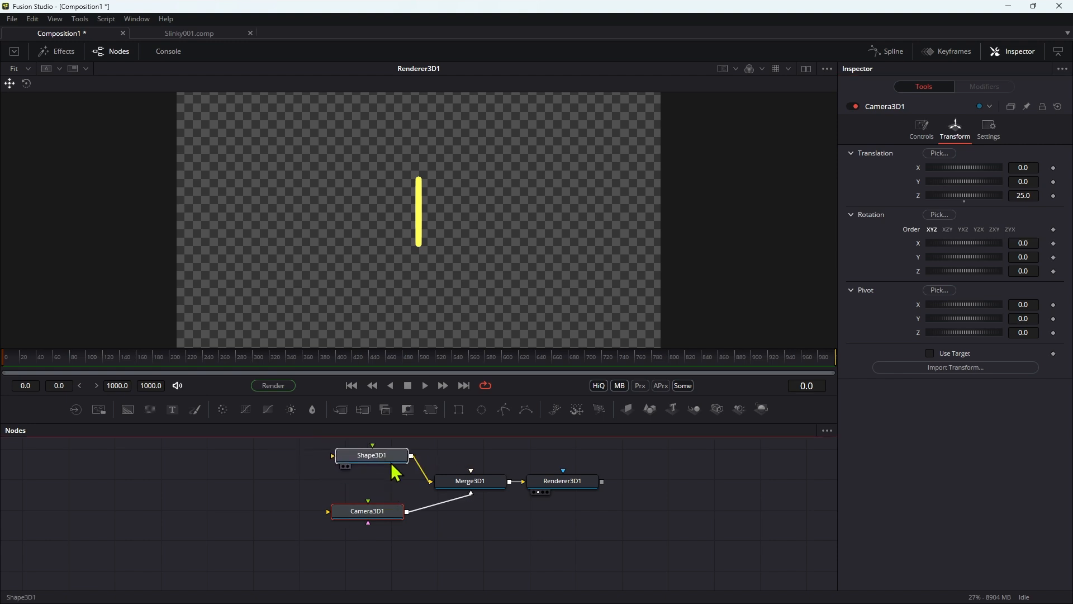
pyautogui.click(391, 461)
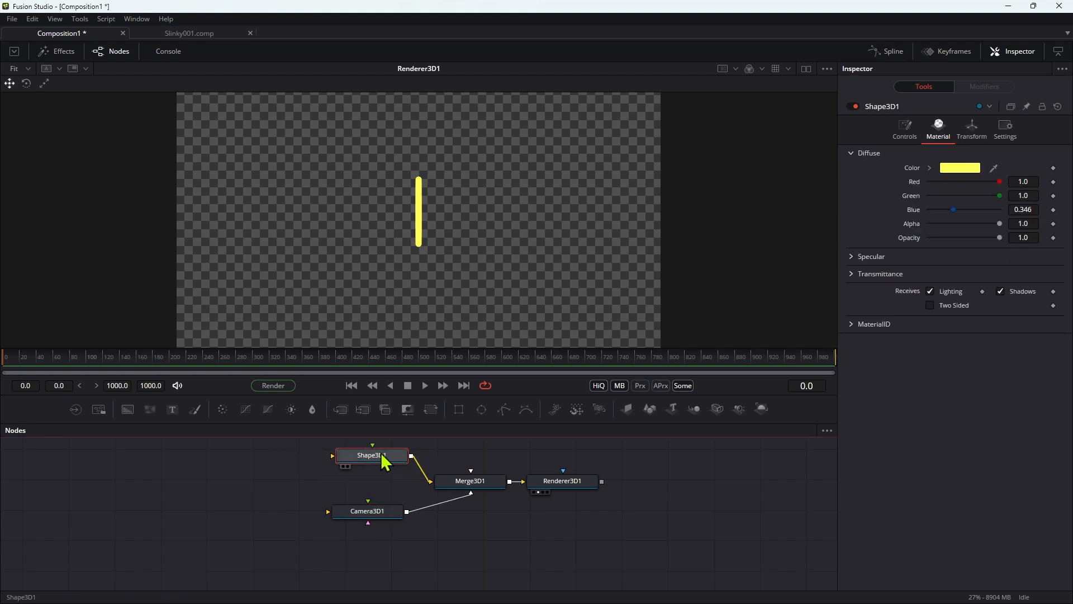
pyautogui.click(976, 134)
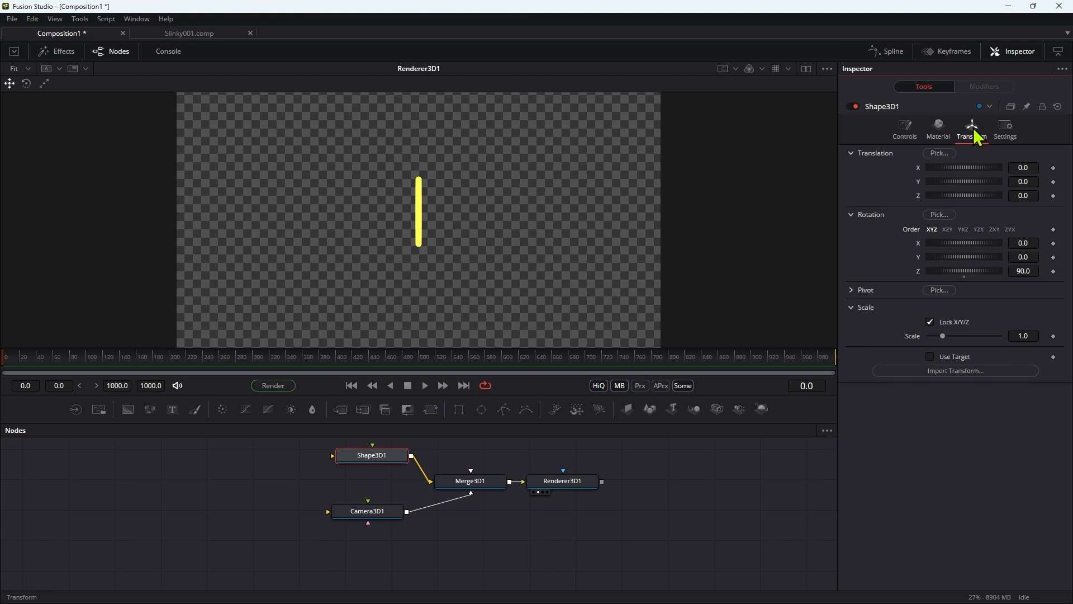
pyautogui.rightClick(982, 169)
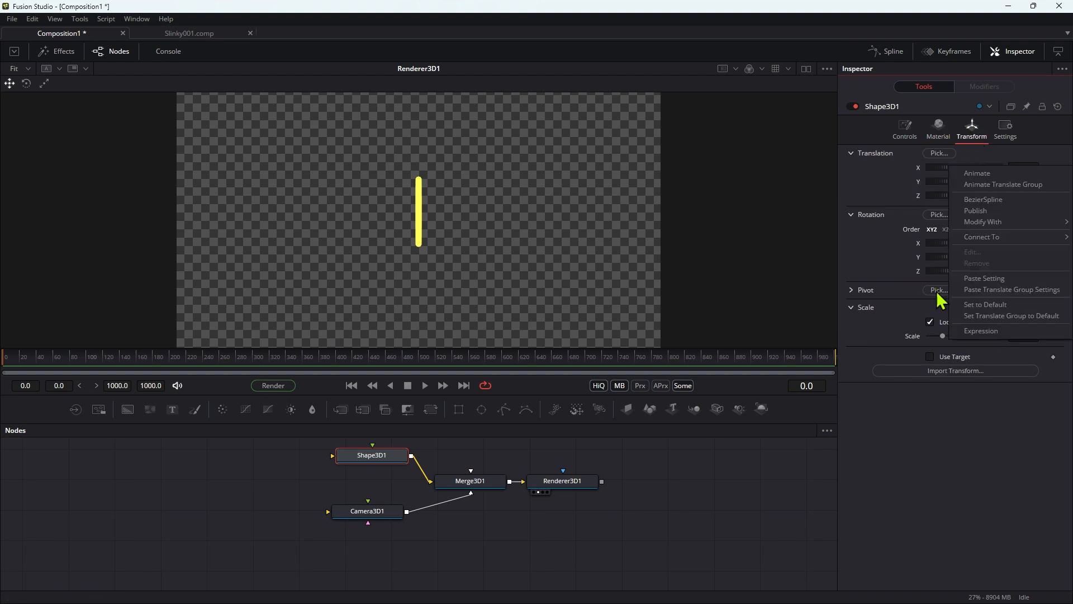
pyautogui.click(993, 332)
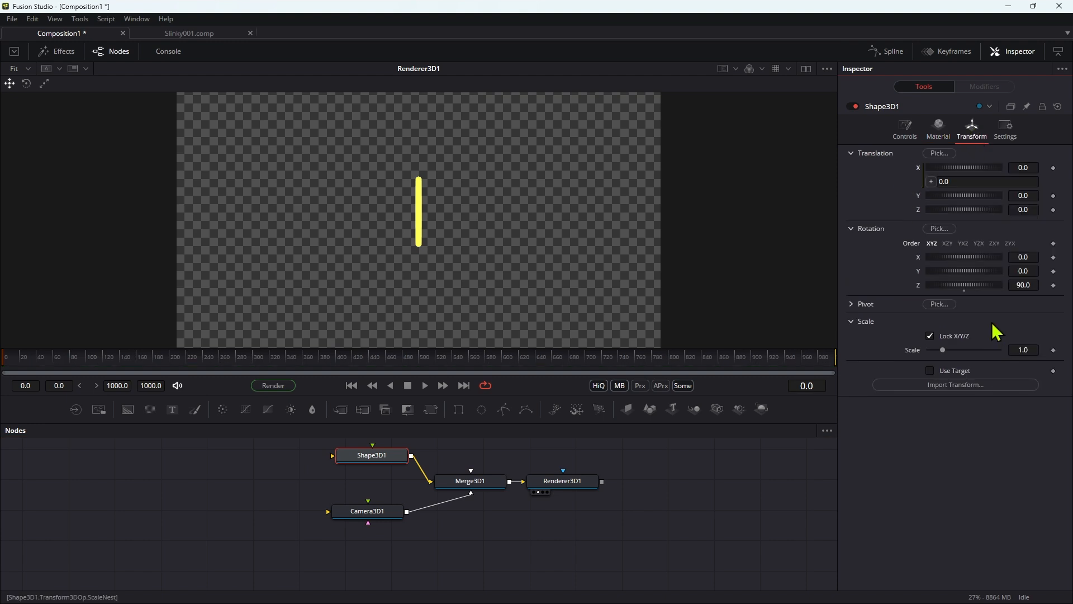
pyautogui.click(990, 185)
pyautogui.write('sin(time/20')
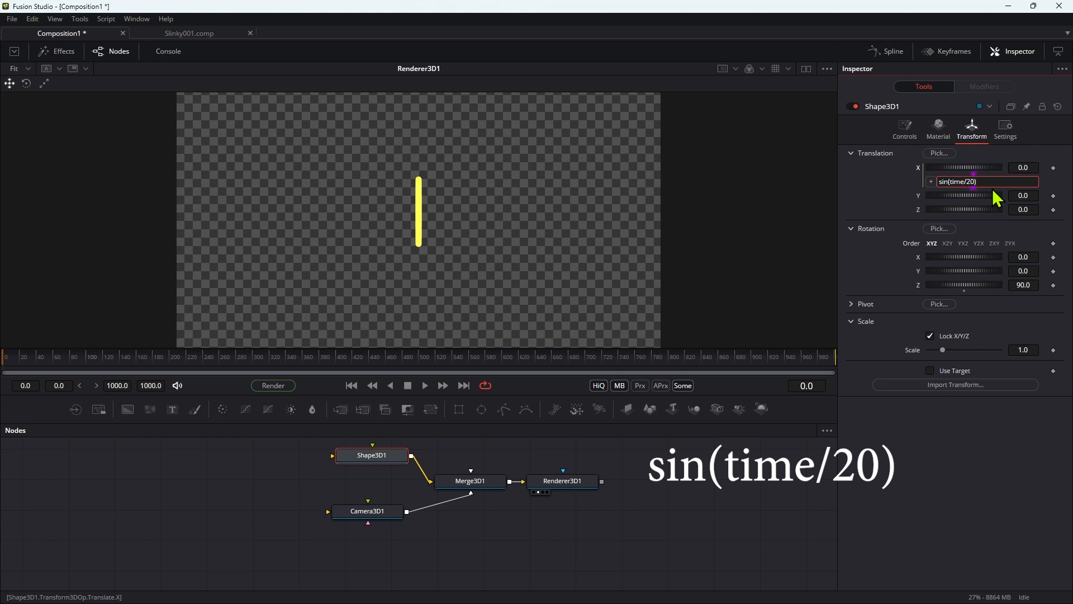
pyautogui.press('Tab')
pyautogui.click(425, 385)
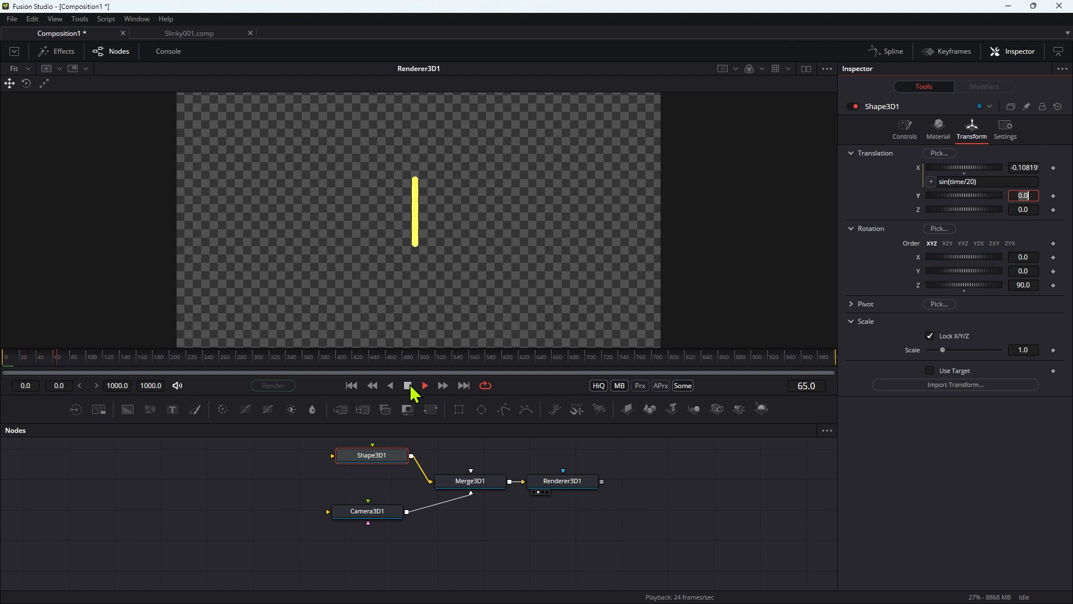
pyautogui.click(408, 385)
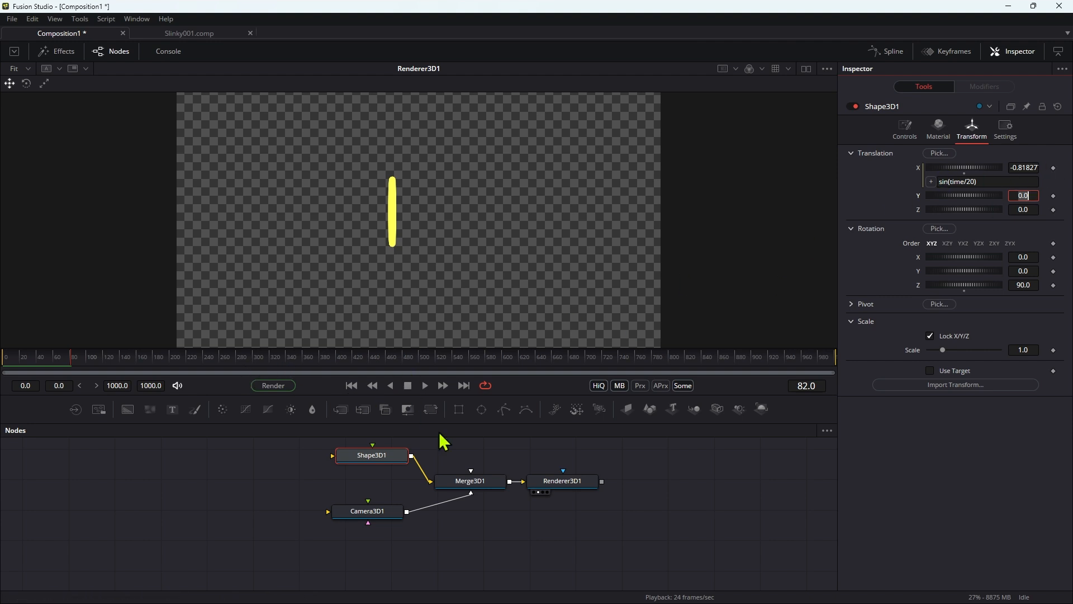
# - Spread out the nodes and insert a Duplicate 3D between the torus and the merge
pyautogui.moveTo(562, 481); pyautogui.dragTo(642, 475)
pyautogui.moveTo(455, 484); pyautogui.dragTo(524, 462)
pyautogui.moveTo(381, 462); pyautogui.dragTo(382, 465)
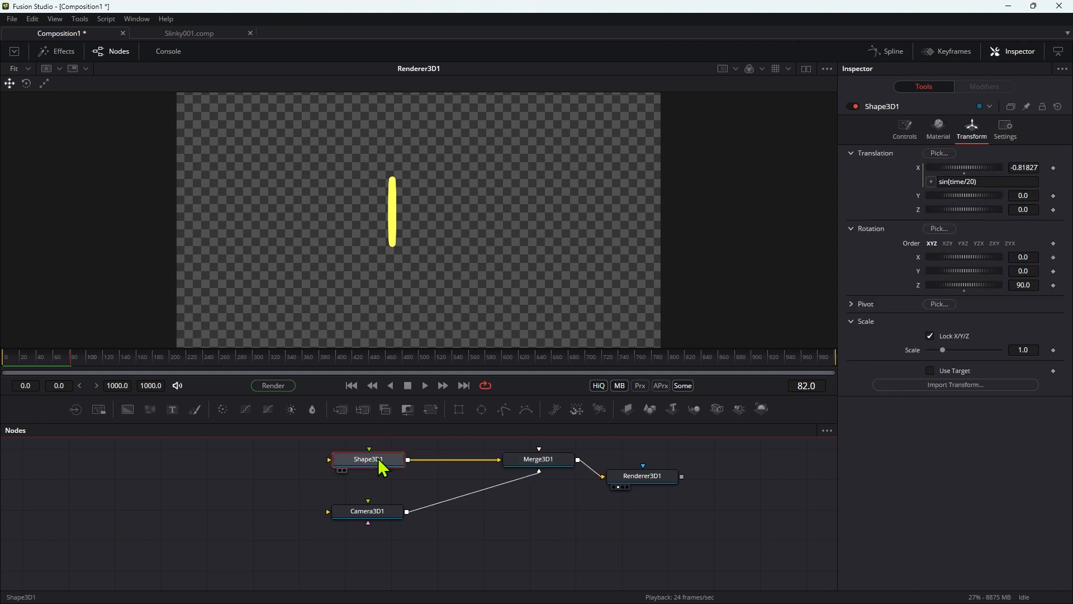
pyautogui.hotkey('shift', 'space')
pyautogui.write('dup')
pyautogui.press('Return')
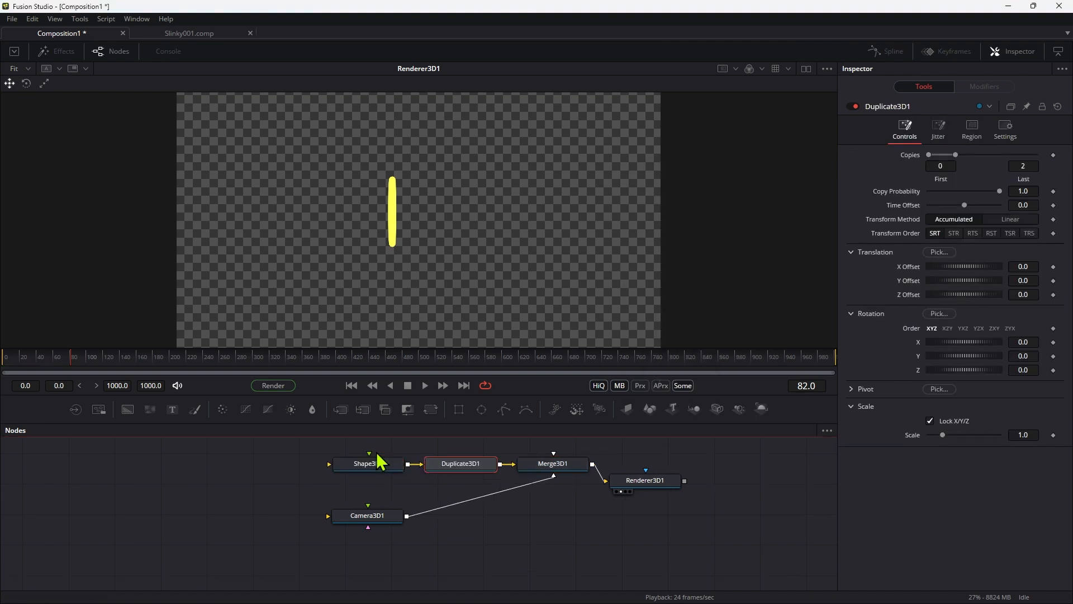
# - Set the last copy of the Duplicate 3D to 16
pyautogui.click(1033, 168)
pyautogui.press('BackSpace')
pyautogui.write('16')
pyautogui.press('Tab')
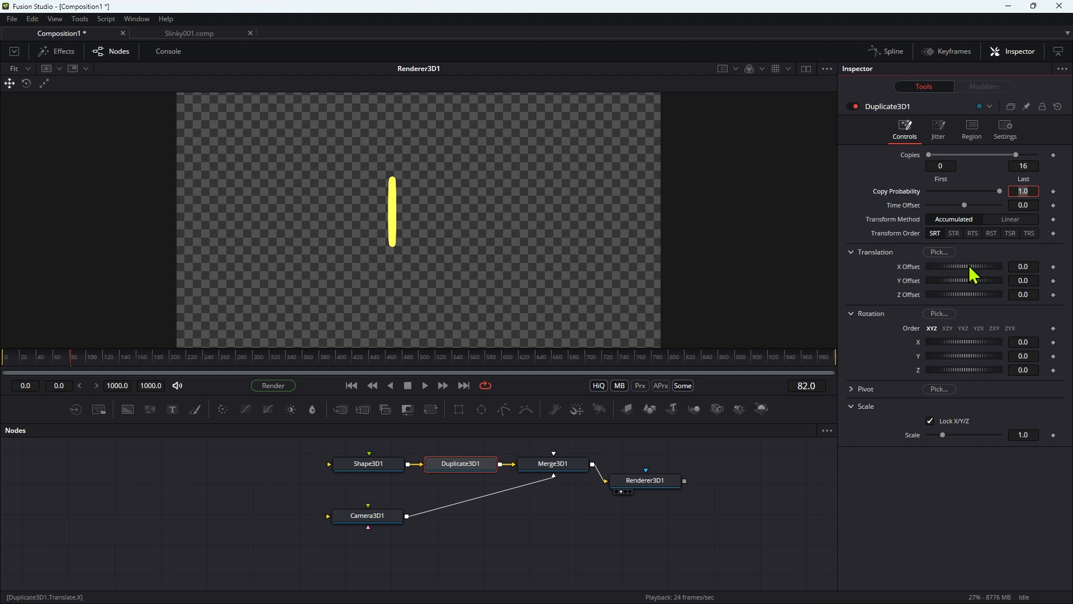
# - Drive the duplicate's X offset with the expression sin(time/20)*.4 and play the animation from the start
pyautogui.rightClick(969, 265)
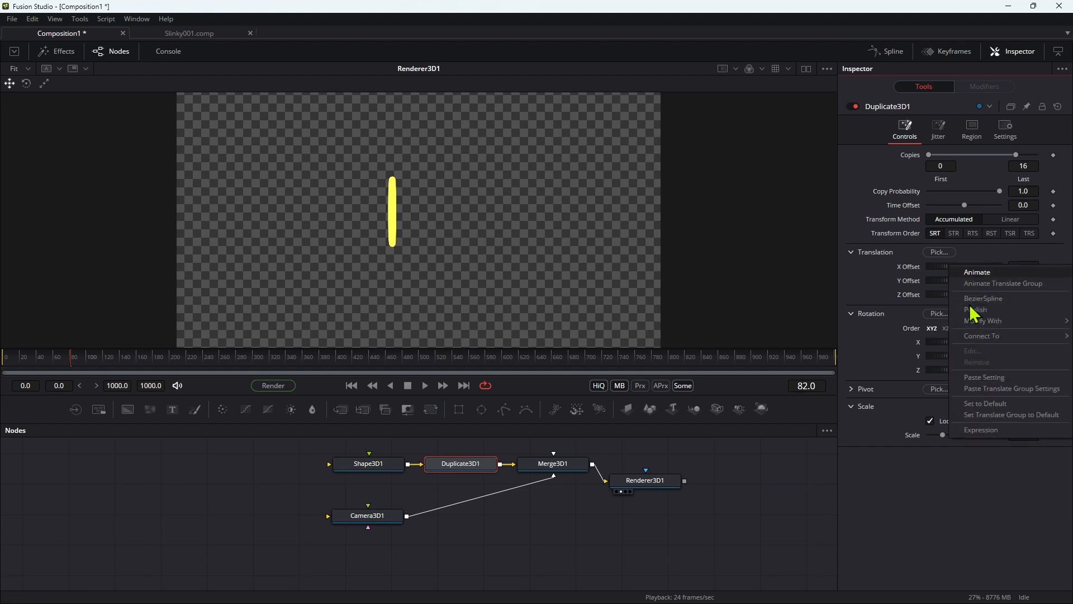
pyautogui.click(983, 432)
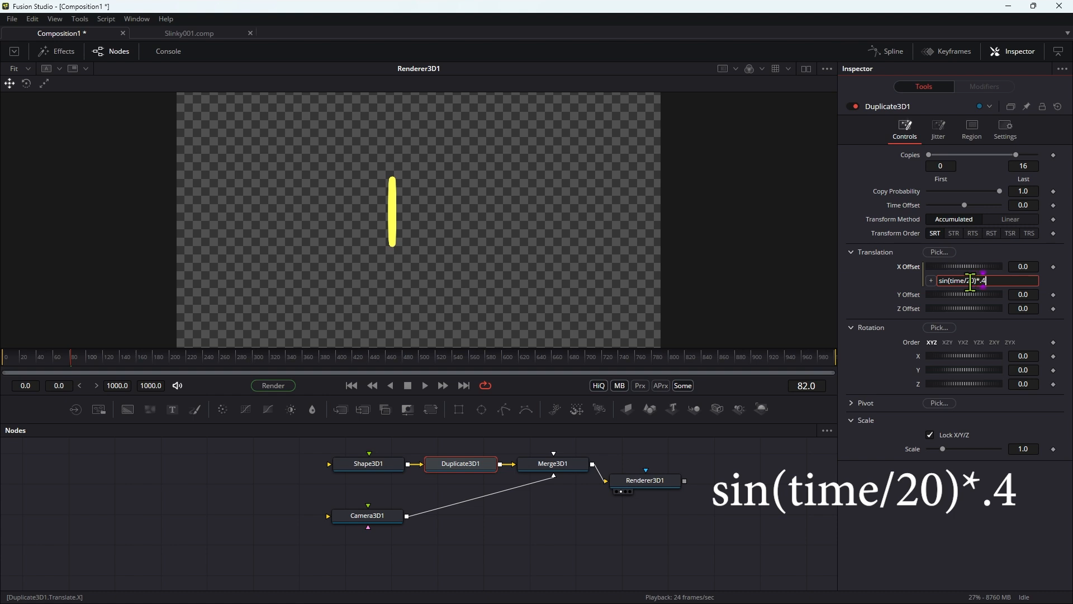
pyautogui.press('Tab')
pyautogui.click(349, 386)
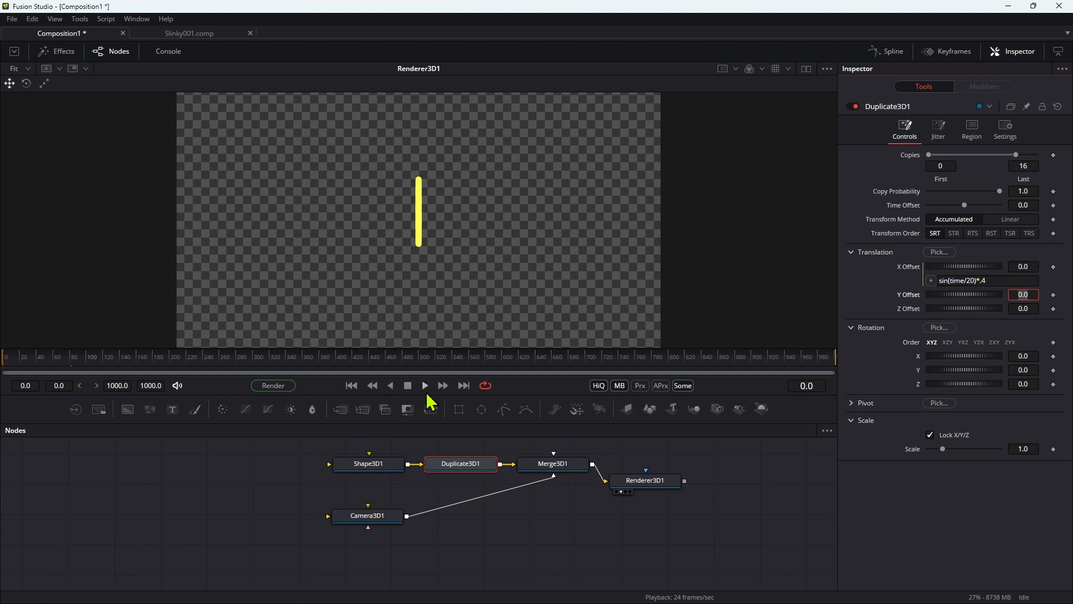
pyautogui.click(424, 385)
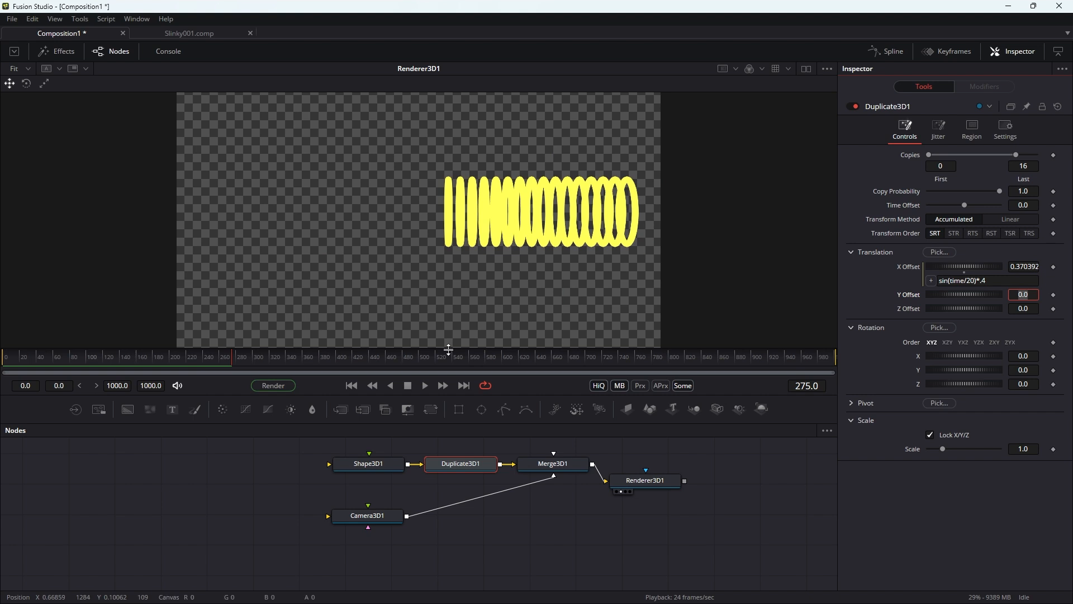
# - Add a separate Background node beside the 3D nodes and set its blue value to 1.0
pyautogui.click(252, 473)
pyautogui.moveTo(213, 486); pyautogui.dragTo(287, 490, button='middle')
pyautogui.hotkey('shift', 'space')
pyautogui.write('bg')
pyautogui.press('Return')
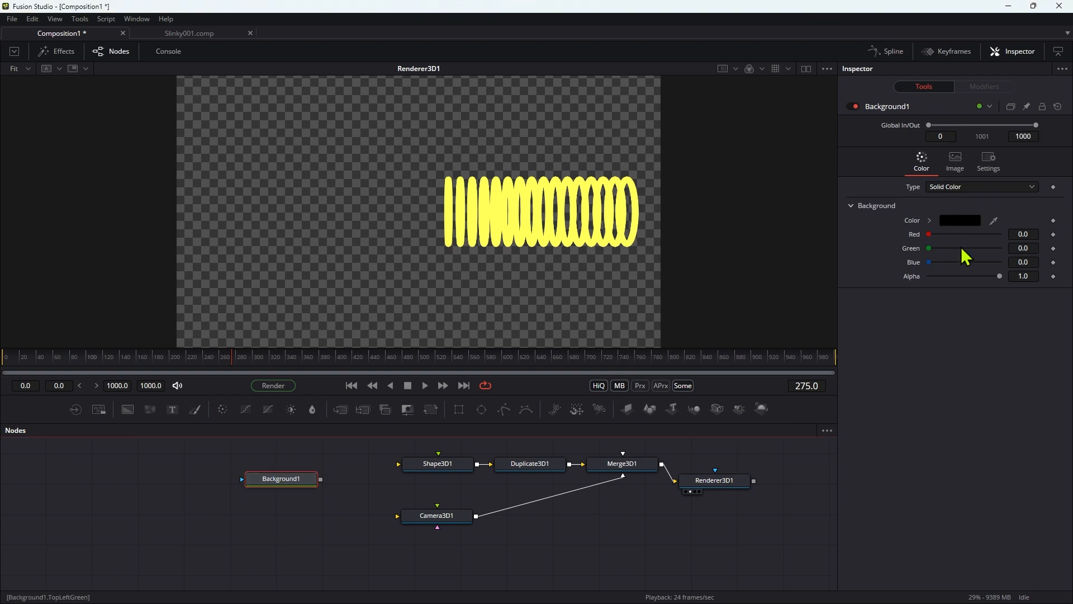
pyautogui.moveTo(929, 262); pyautogui.dragTo(1038, 279)
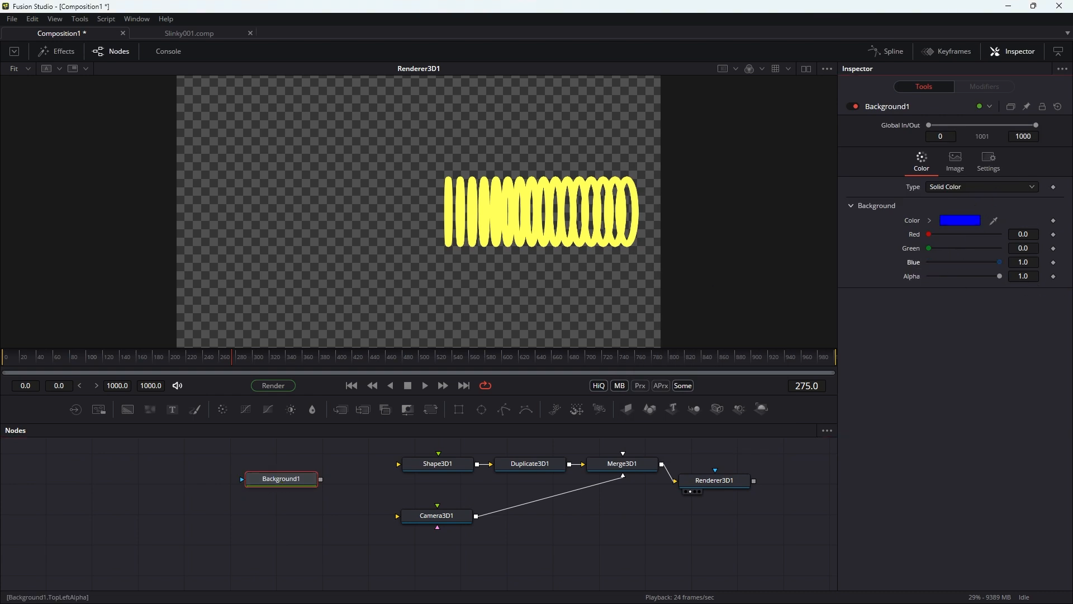
# - Rename the new background node to Blue
pyautogui.press('F2')
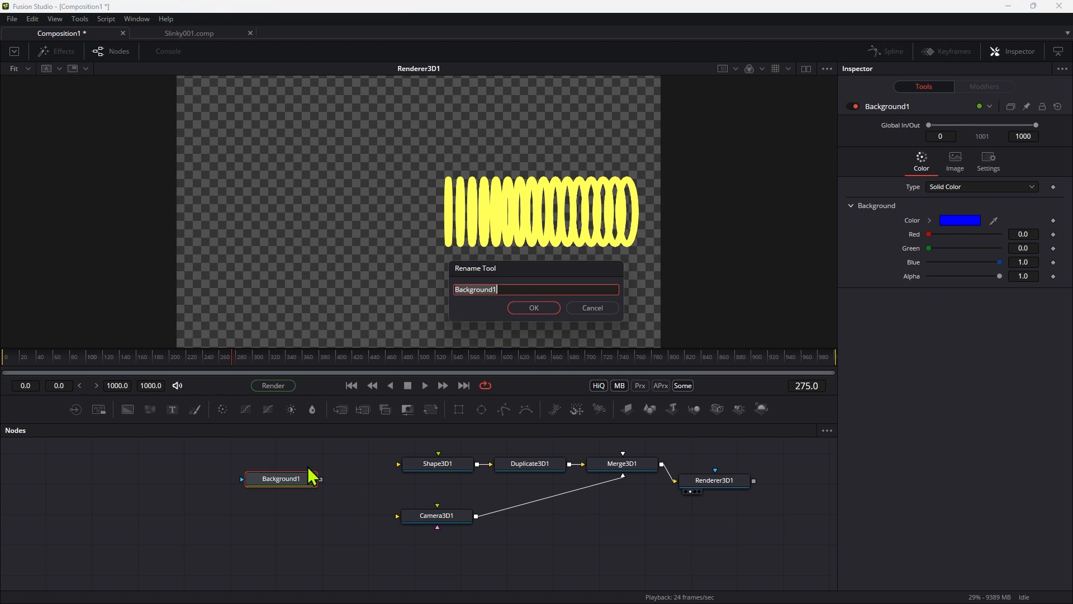
pyautogui.write('Blue')
pyautogui.press('Return')
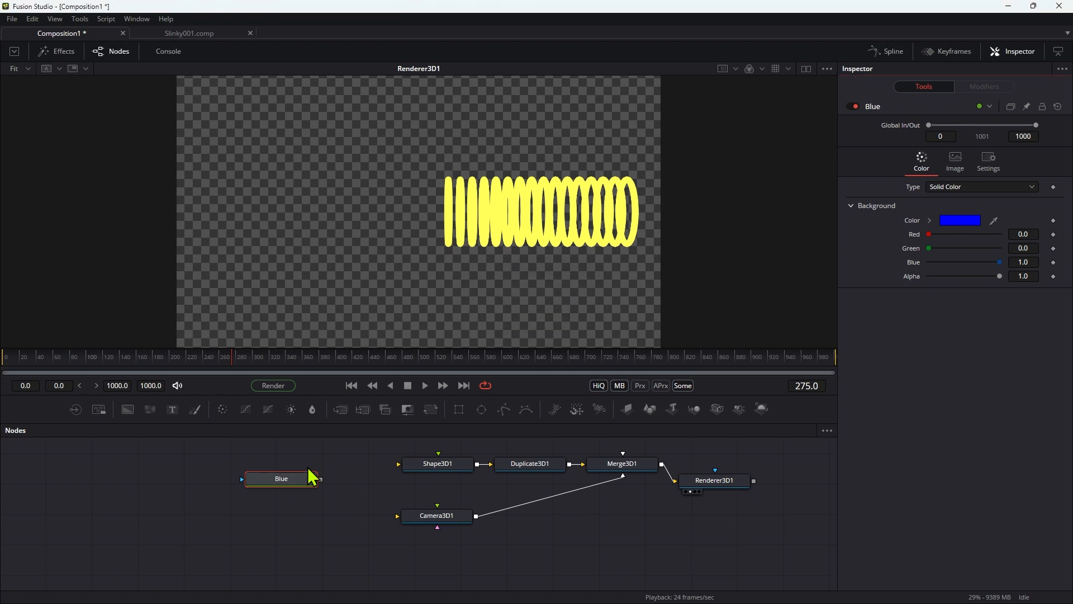
# - Copy the Blue background as a node named Red, with its red value at 1.0 and blue at 0.0
pyautogui.click(307, 482)
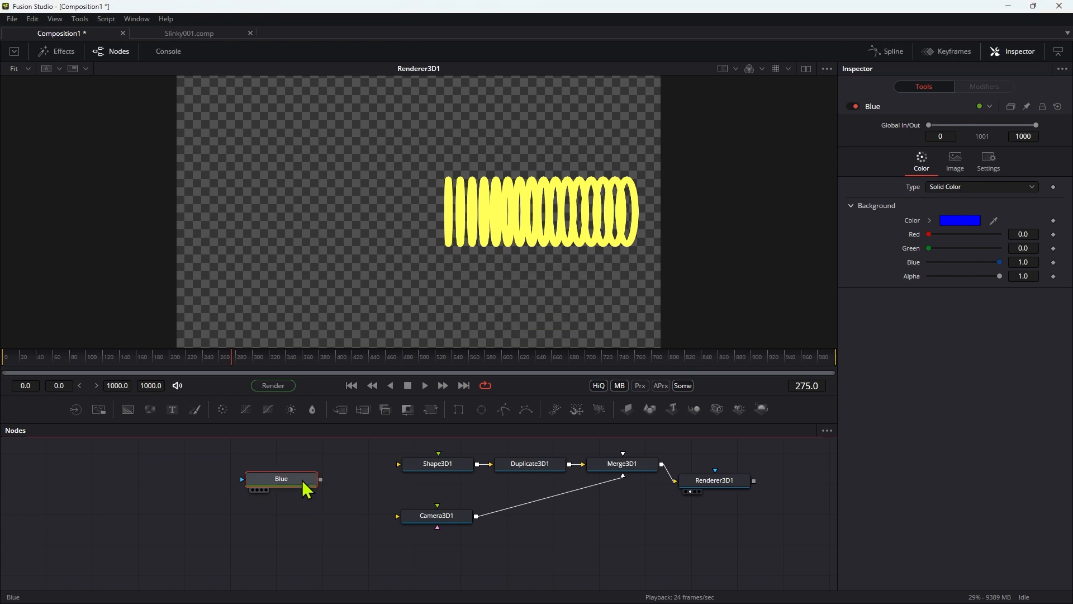
pyautogui.hotkey('ctrl', 'c')
pyautogui.hotkey('ctrl', 'v')
pyautogui.press('F2')
pyautogui.write('Red')
pyautogui.press('Return')
pyautogui.moveTo(930, 235); pyautogui.dragTo(934, 239)
pyautogui.moveTo(999, 262); pyautogui.dragTo(838, 297)
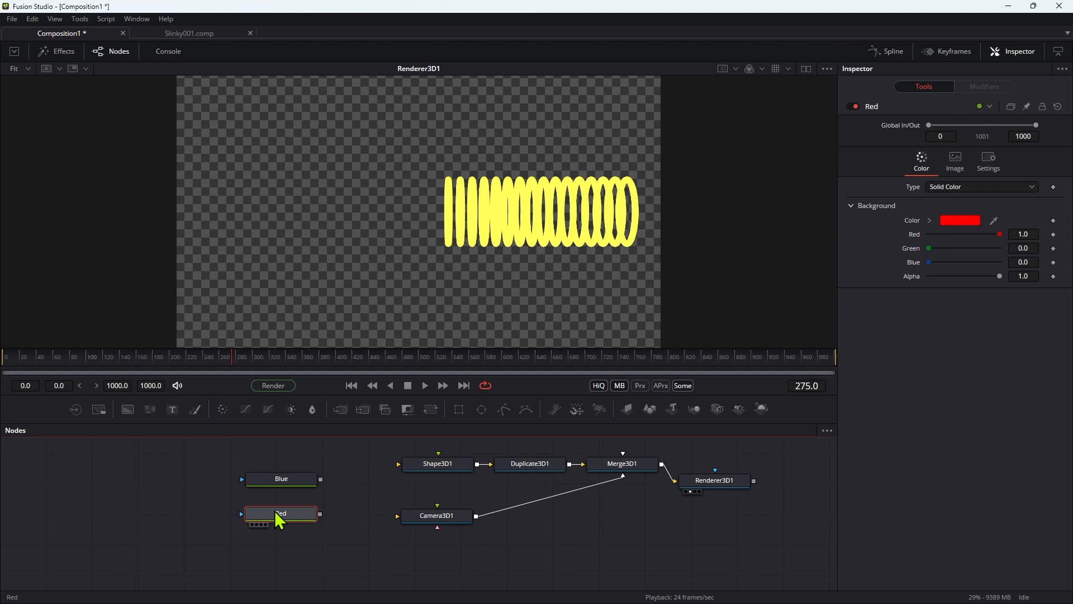
# - Paste another copy of the Blue background below the Red node and rename it Yellow
pyautogui.click(278, 575)
pyautogui.hotkey('ctrl', 'v')
pyautogui.moveTo(294, 536); pyautogui.dragTo(287, 533)
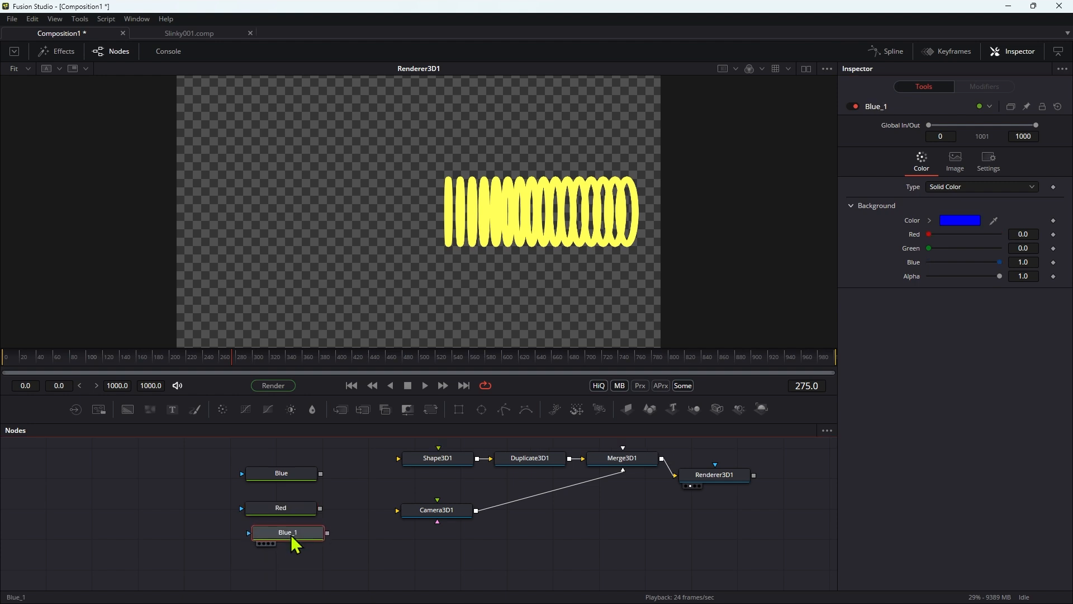
pyautogui.press('F2')
pyautogui.write('Yel')
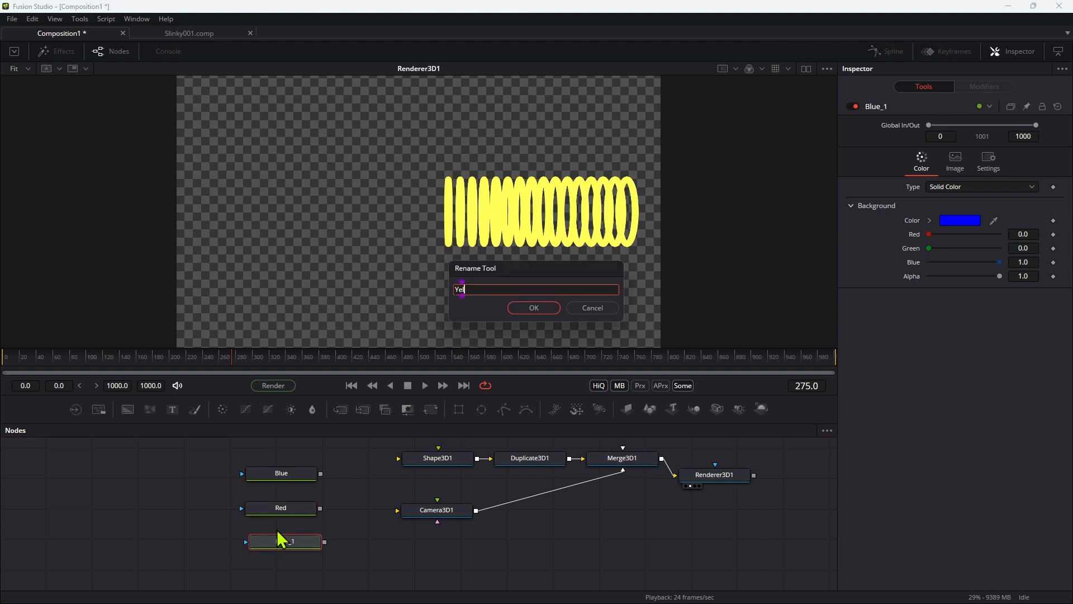
pyautogui.write('low')
pyautogui.press('Return')
# - Set the Yellow background's colour to red 0.75, green 0.75 and blue 0.0
pyautogui.click(1010, 265)
pyautogui.write('0')
pyautogui.press('Tab')
pyautogui.click(1031, 234)
pyautogui.press('Tab')
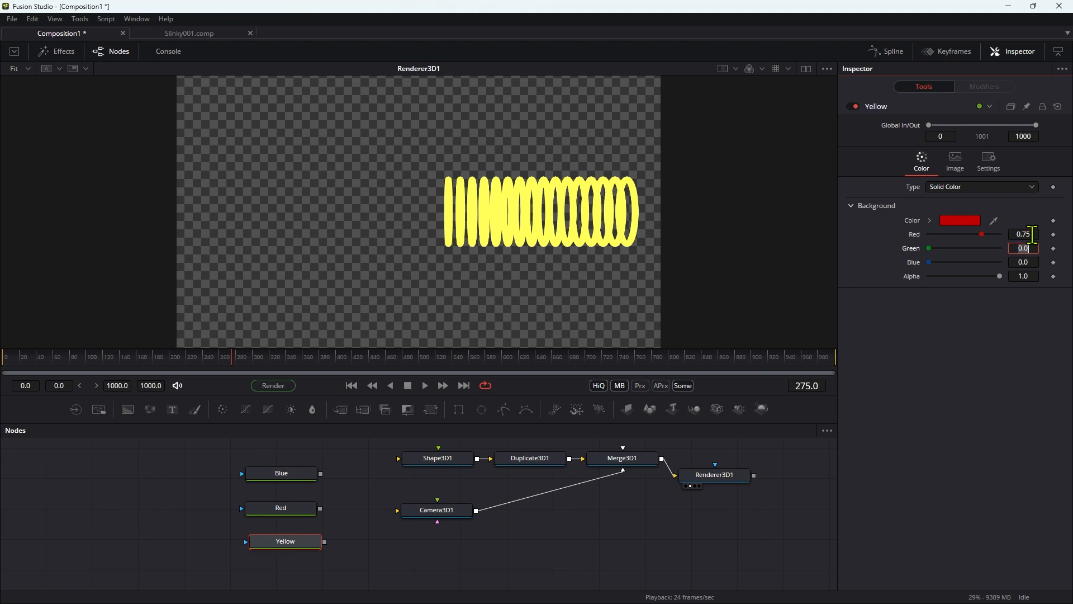
pyautogui.press('Return')
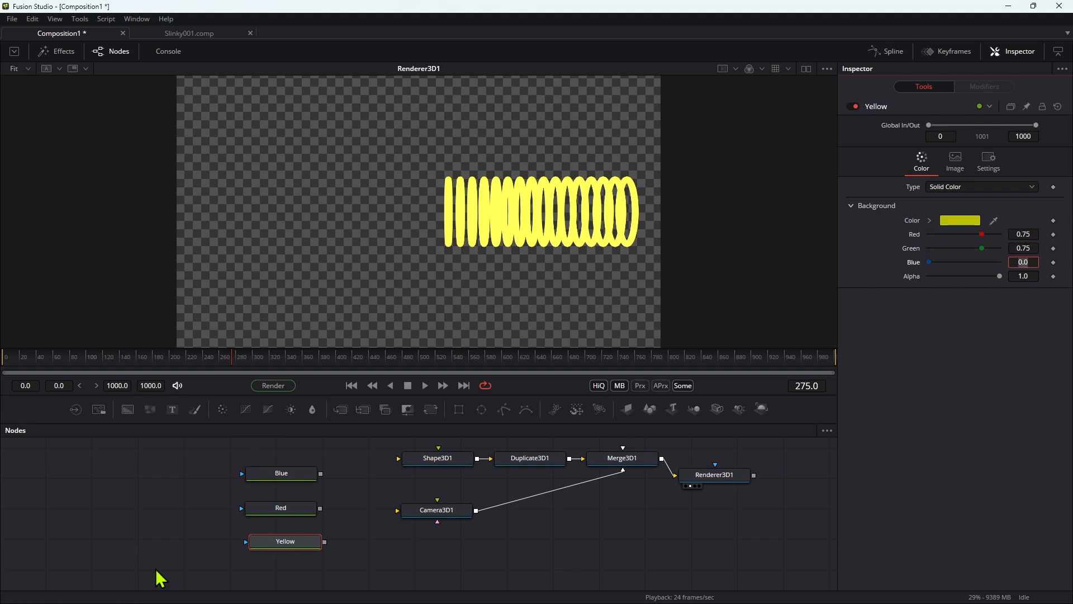
# - Add a Dissolve node after Blue, connect Red as its foreground, and move the three nodes clear of the 3D nodes
pyautogui.click(281, 475)
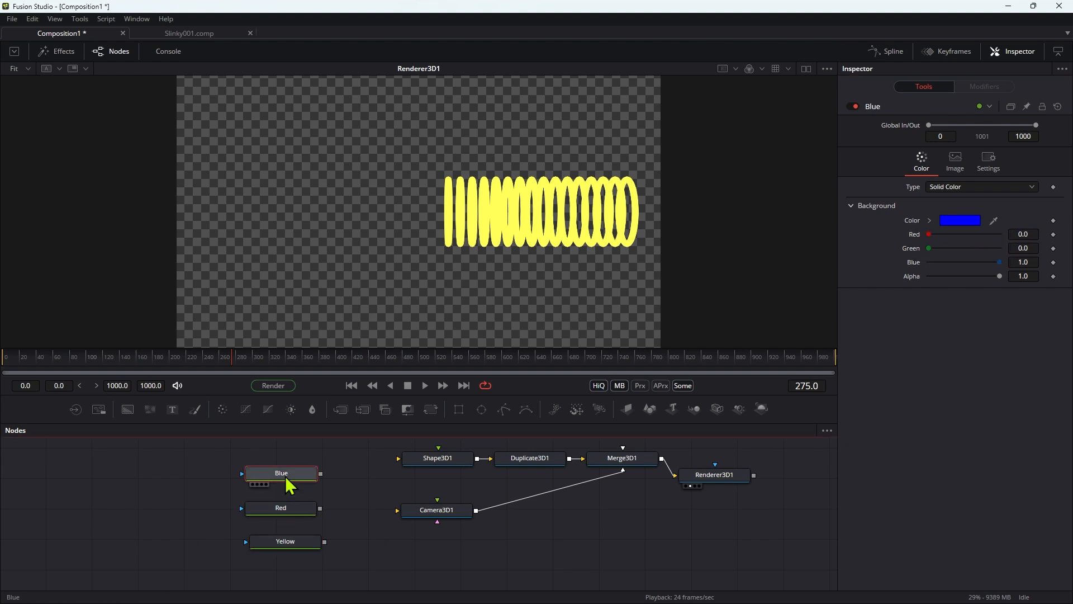
pyautogui.hotkey('shift', 'space')
pyautogui.write('dx')
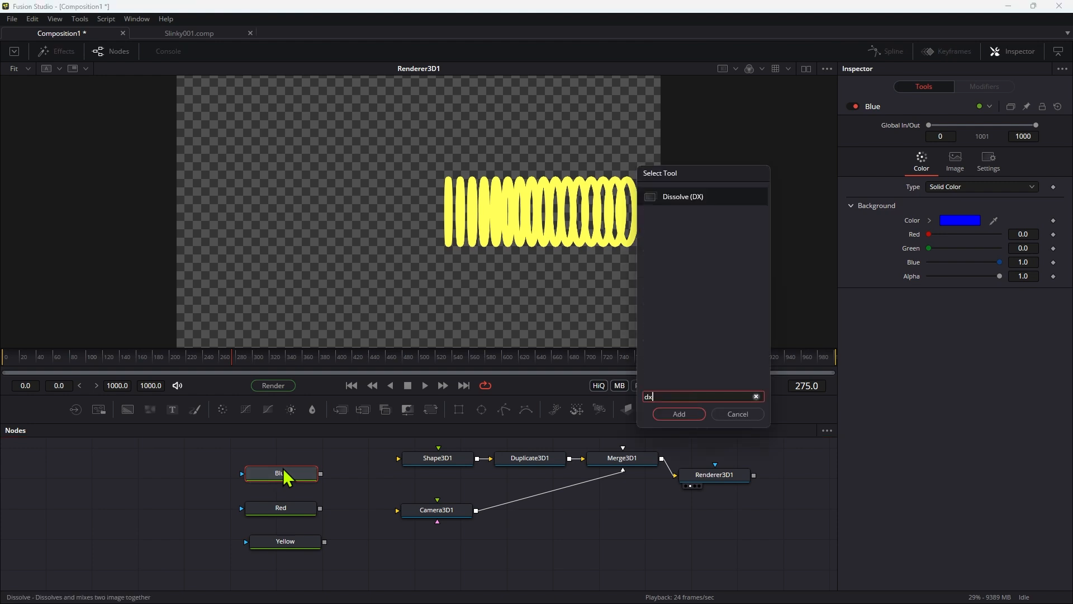
pyautogui.press('Return')
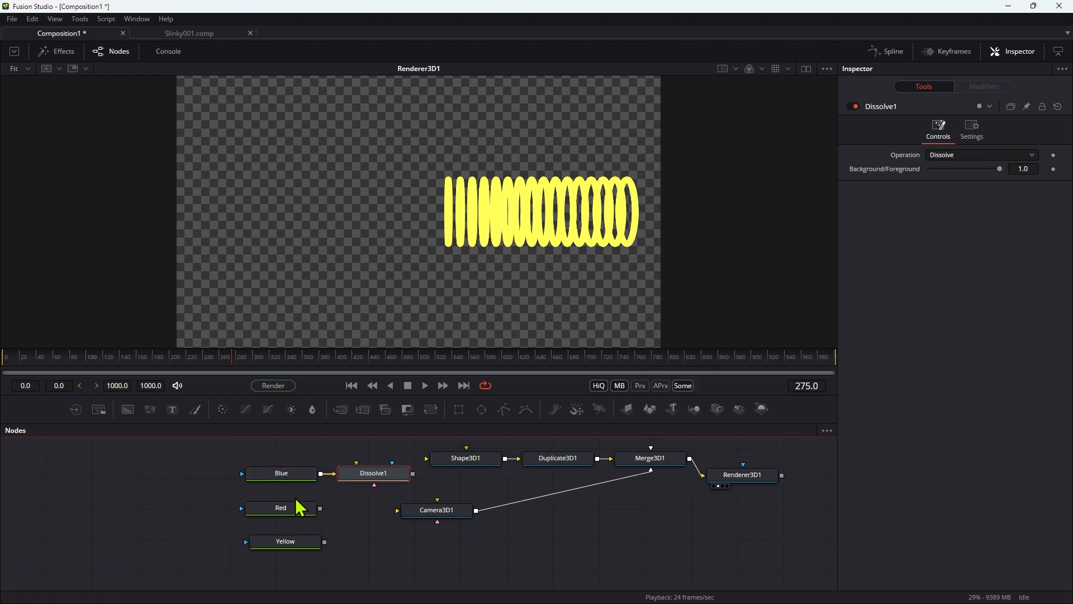
pyautogui.moveTo(320, 508); pyautogui.dragTo(367, 476)
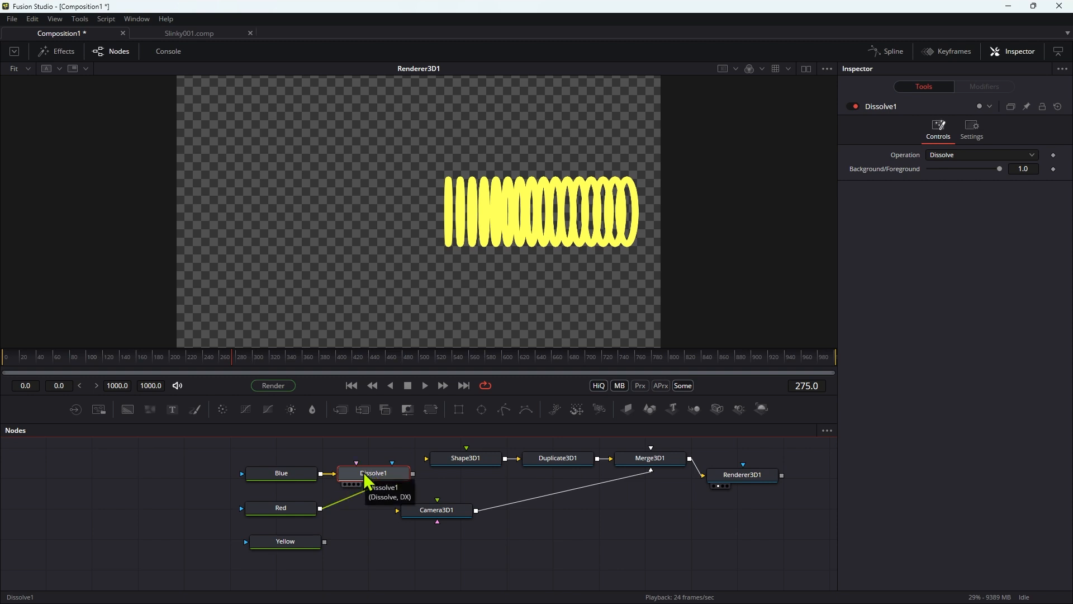
pyautogui.moveTo(212, 441); pyautogui.dragTo(408, 514)
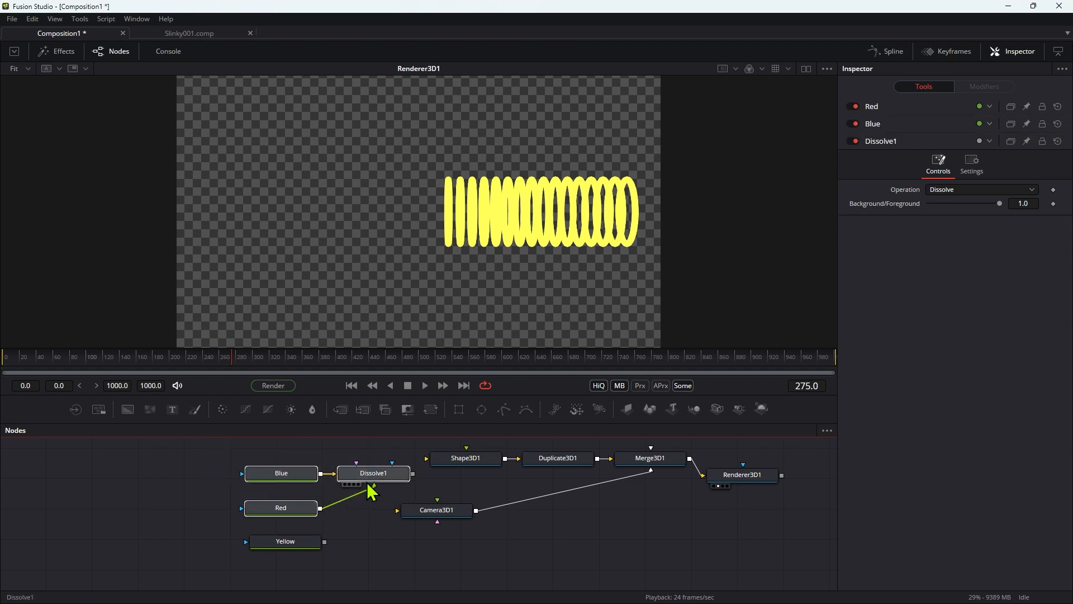
pyautogui.moveTo(364, 476); pyautogui.dragTo(335, 461)
# - Drive Dissolve1's Background/Foreground value with the expression sin(time/10)
pyautogui.rightClick(889, 205)
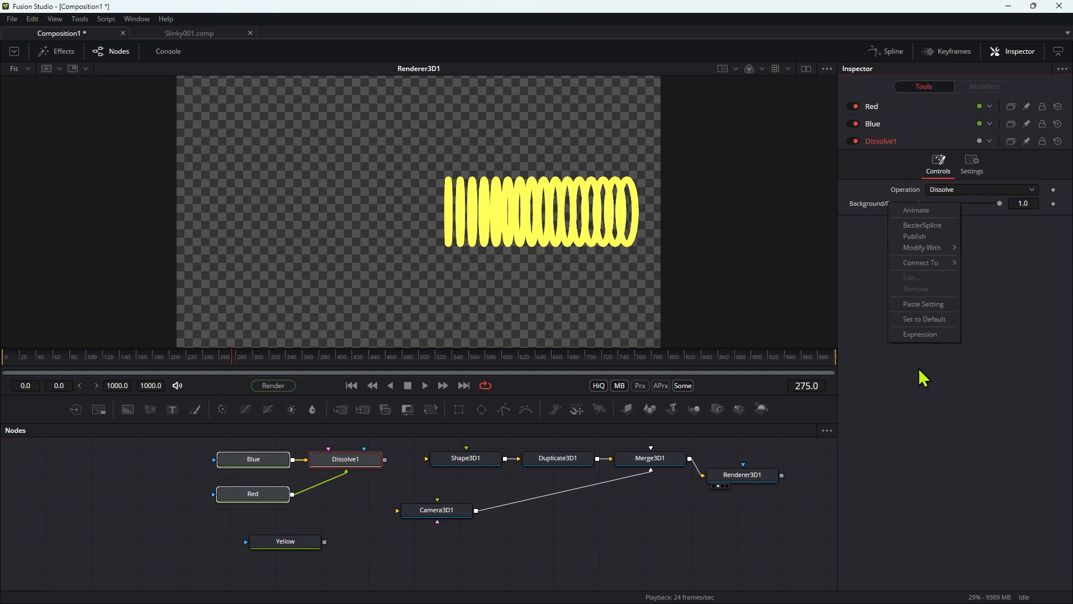
pyautogui.click(935, 335)
pyautogui.click(981, 216)
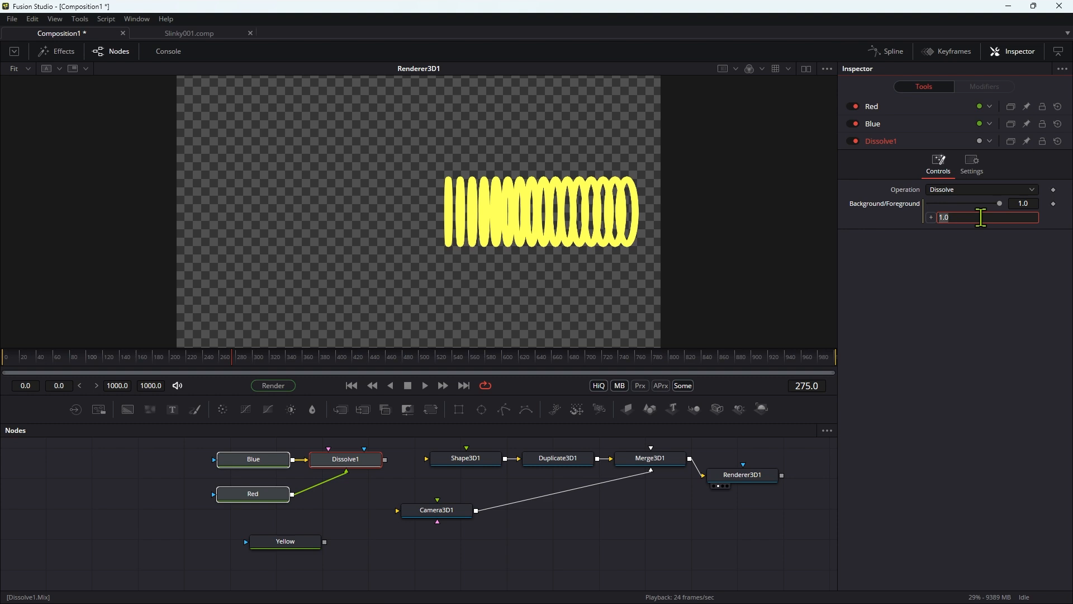
pyautogui.write('sin(time/')
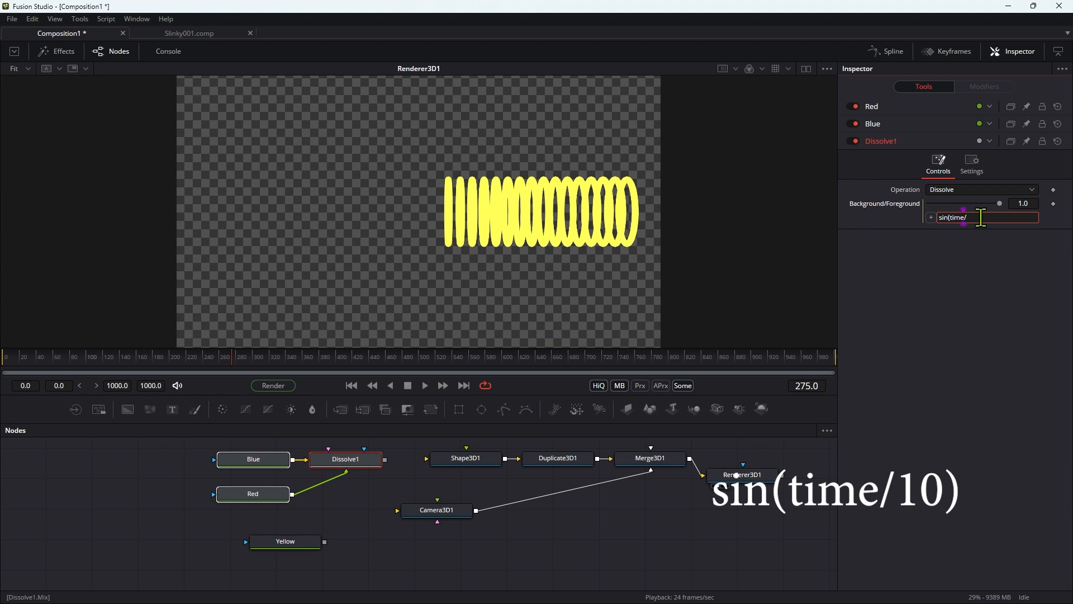
pyautogui.write('10)')
pyautogui.press('Return')
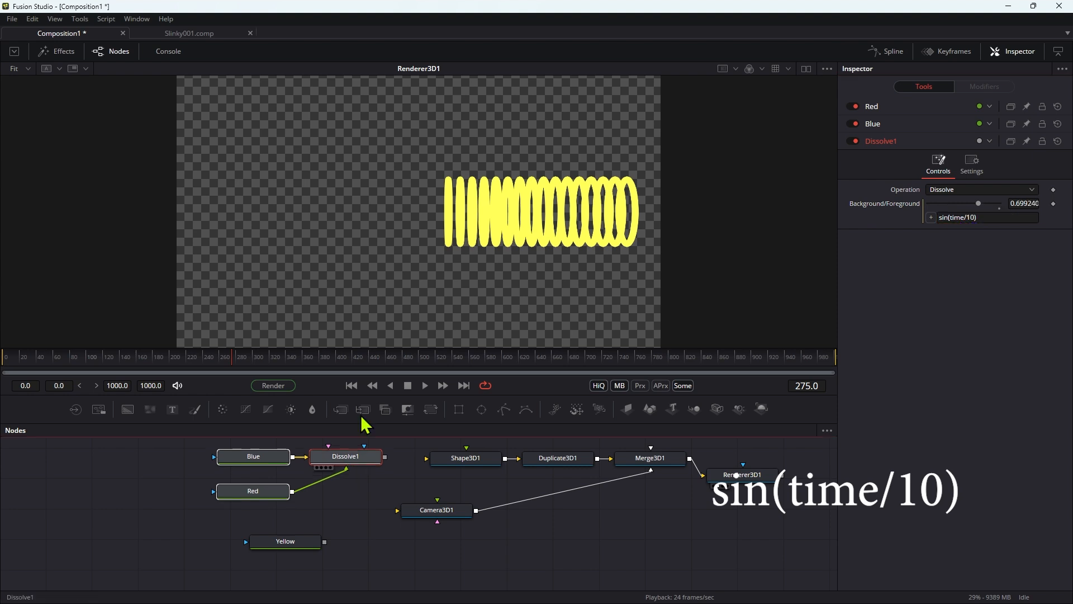
# - View Dissolve1 and play the blue-to-red blend from the first frame, stopping after a short preview
pyautogui.press('1')
pyautogui.click(352, 387)
pyautogui.click(425, 386)
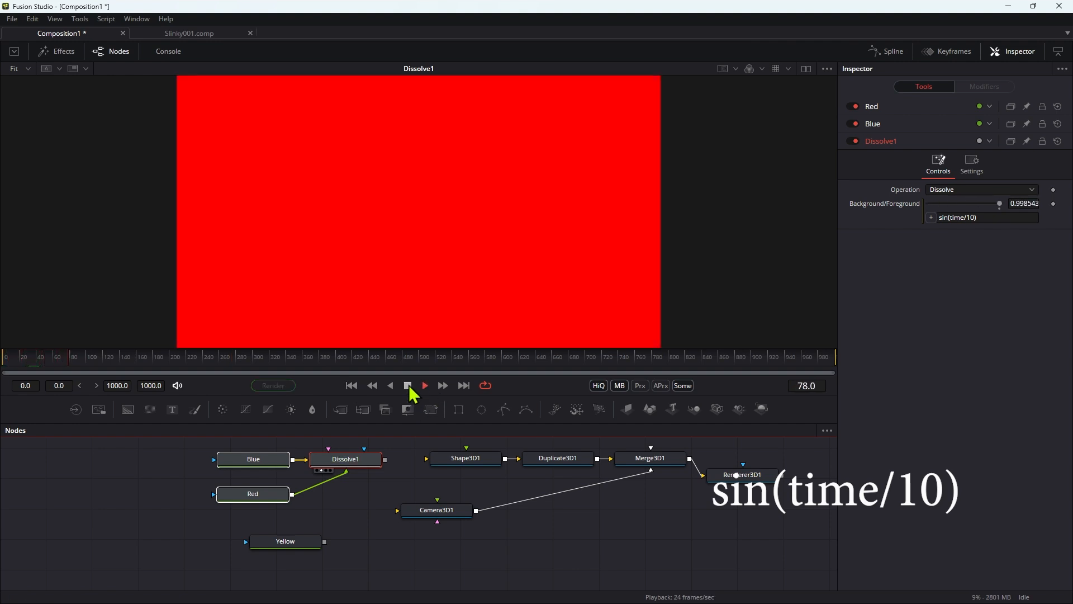
pyautogui.click(408, 385)
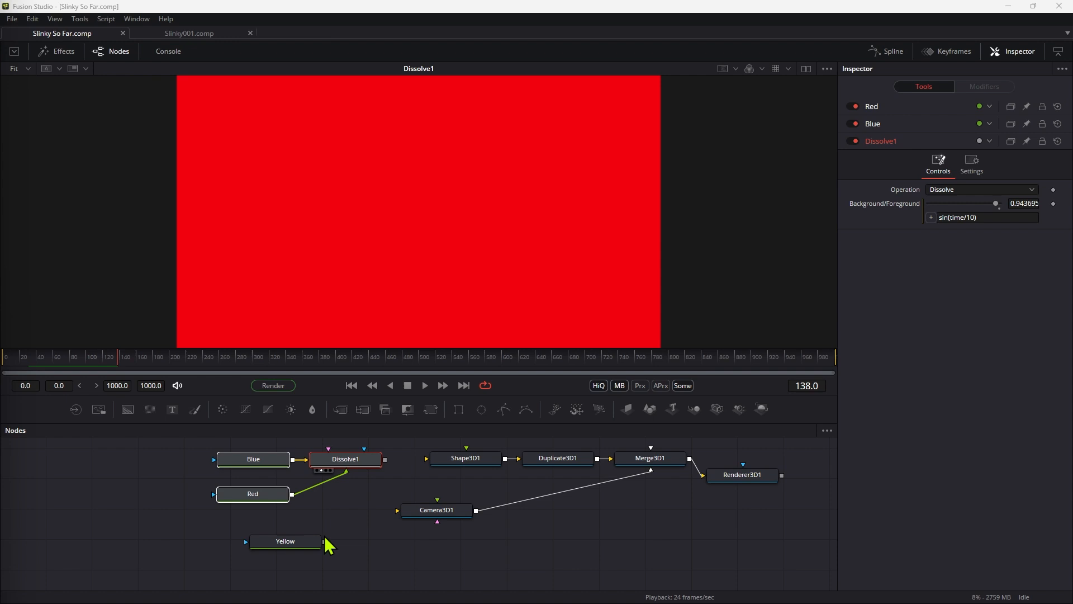
# - Add a second Dissolve node after Dissolve1 and connect Yellow as its foreground
pyautogui.click(359, 464)
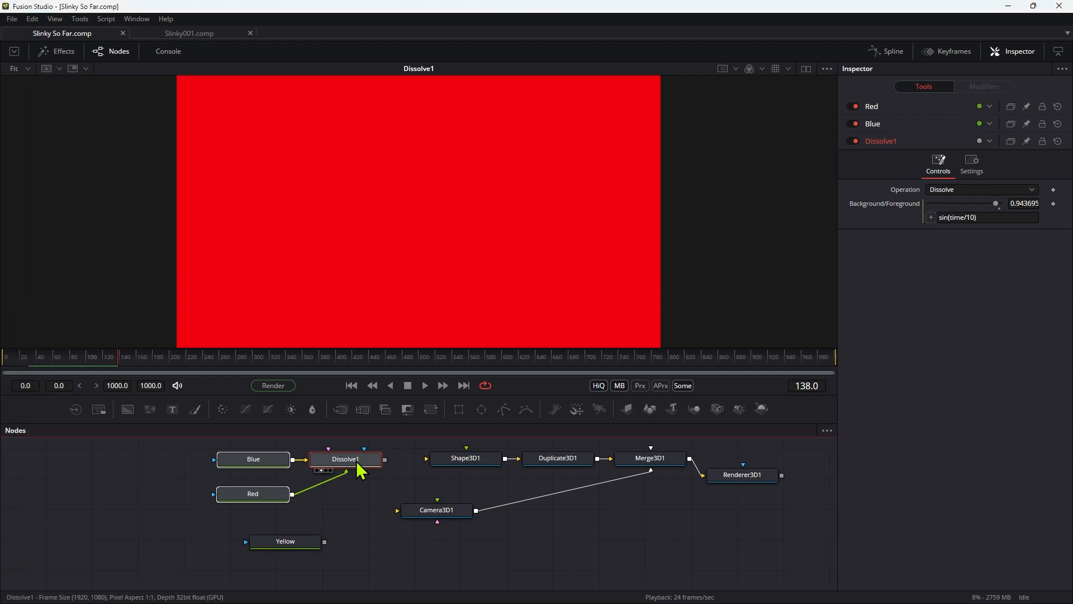
pyautogui.hotkey('shift', 'space')
pyautogui.write('dx')
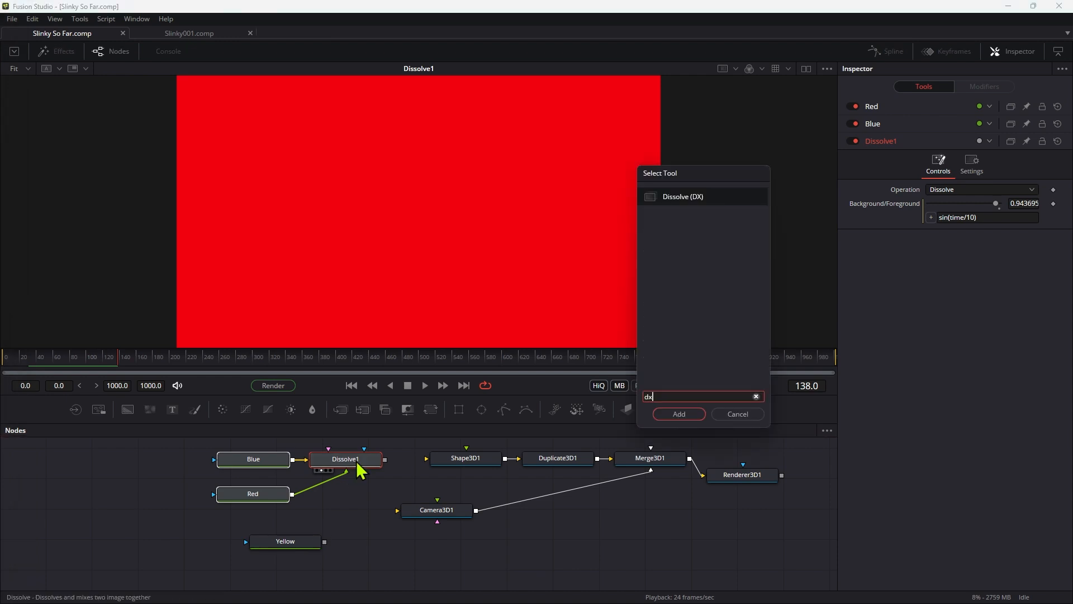
pyautogui.press('Return')
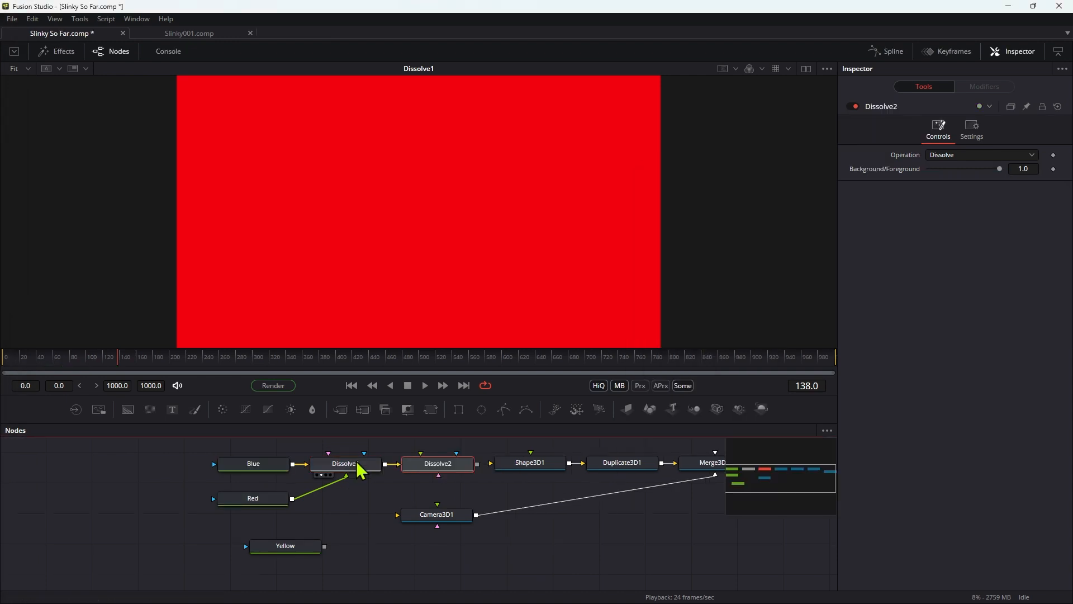
pyautogui.moveTo(325, 546); pyautogui.dragTo(439, 475)
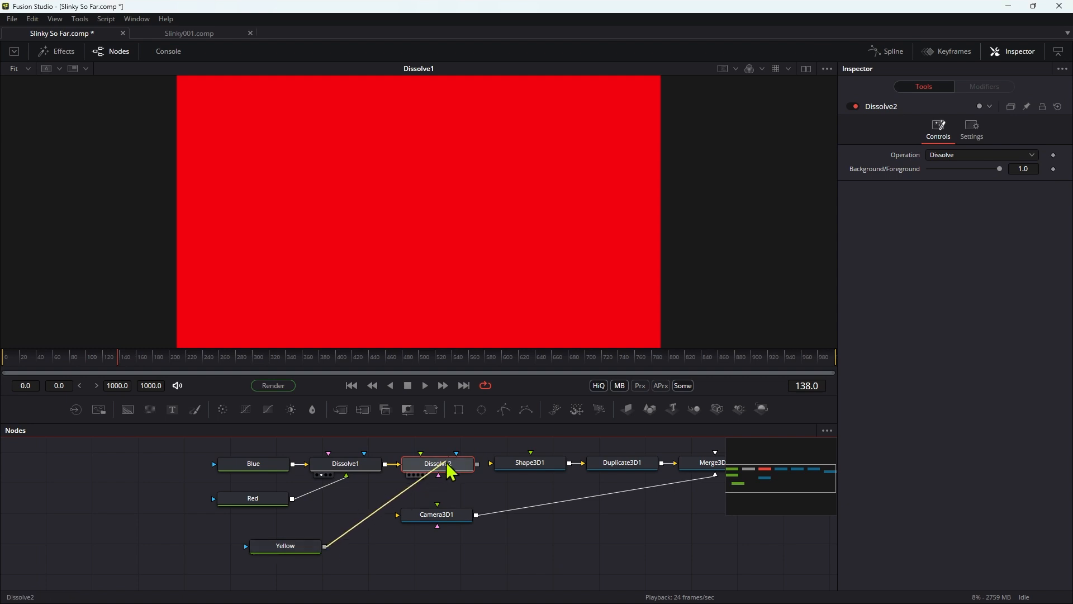
# - Reuse Dissolve1's expression on Dissolve2's Background/Foreground value, offset in time as sin((time-10)/10)
pyautogui.click(342, 472)
pyautogui.click(999, 181)
pyautogui.press('Home')
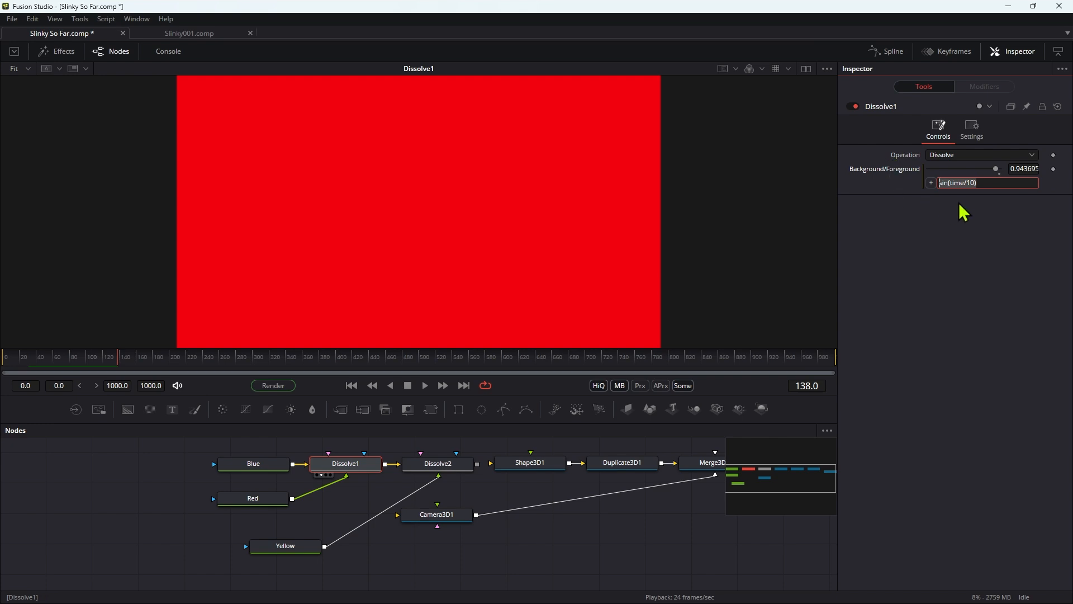
pyautogui.click(440, 466)
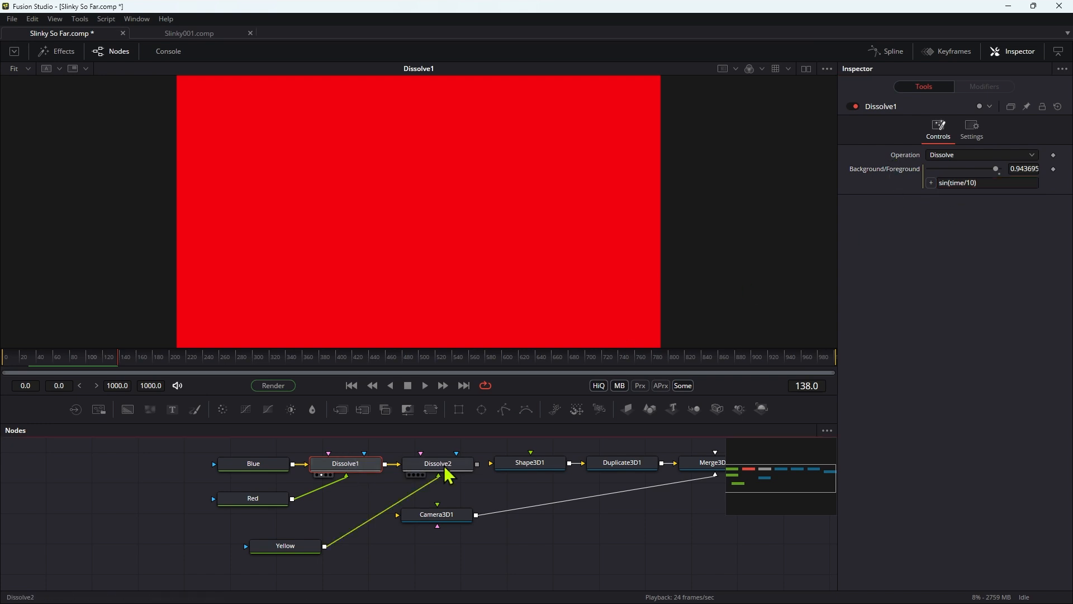
pyautogui.rightClick(889, 170)
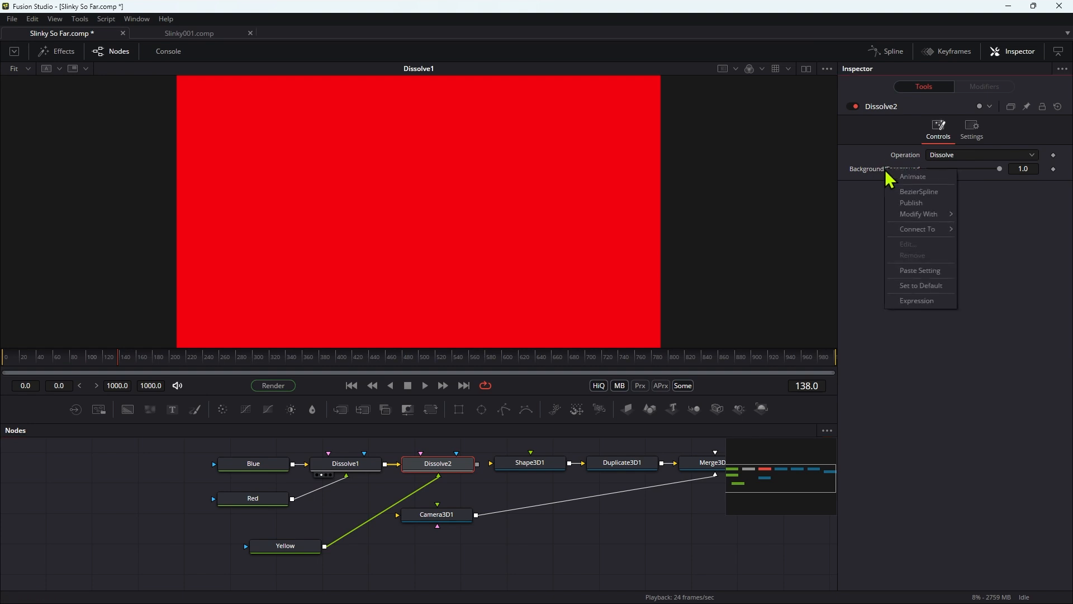
pyautogui.click(918, 301)
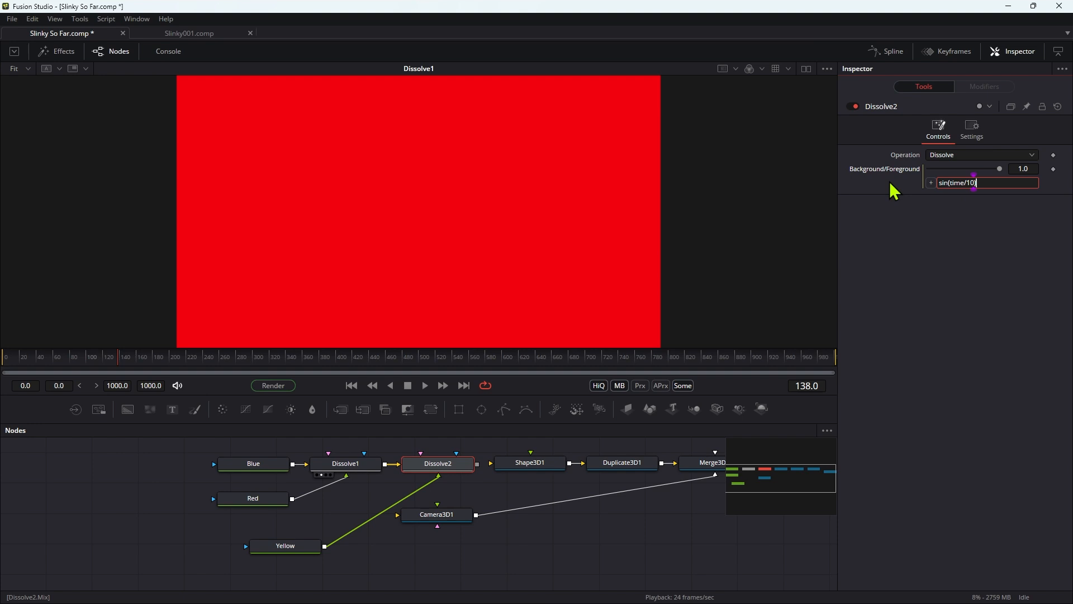
pyautogui.write('sin(time/10)')
pyautogui.press('Return')
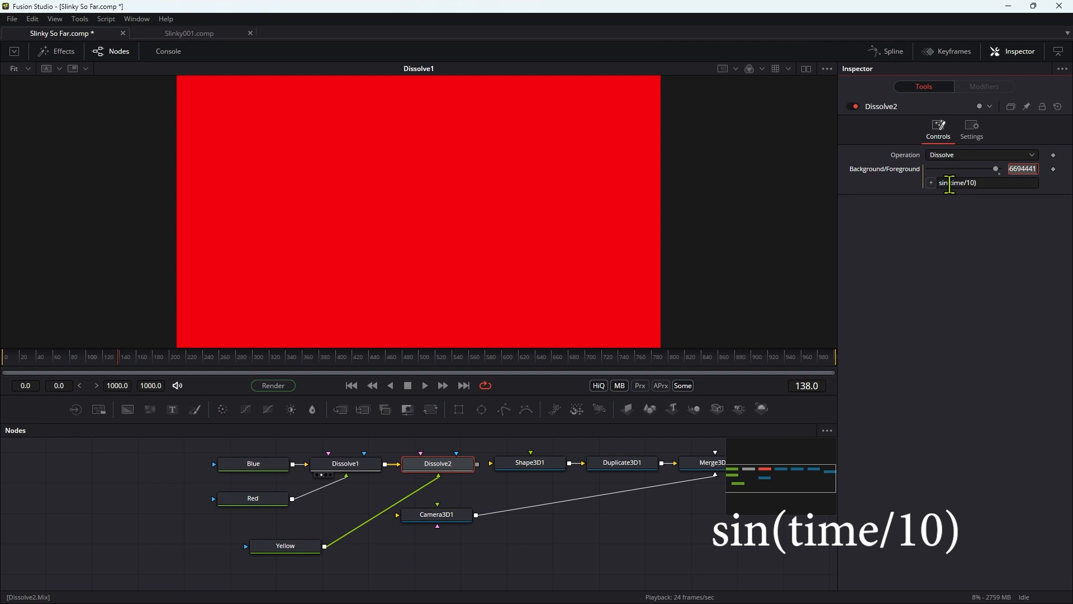
pyautogui.click(950, 183)
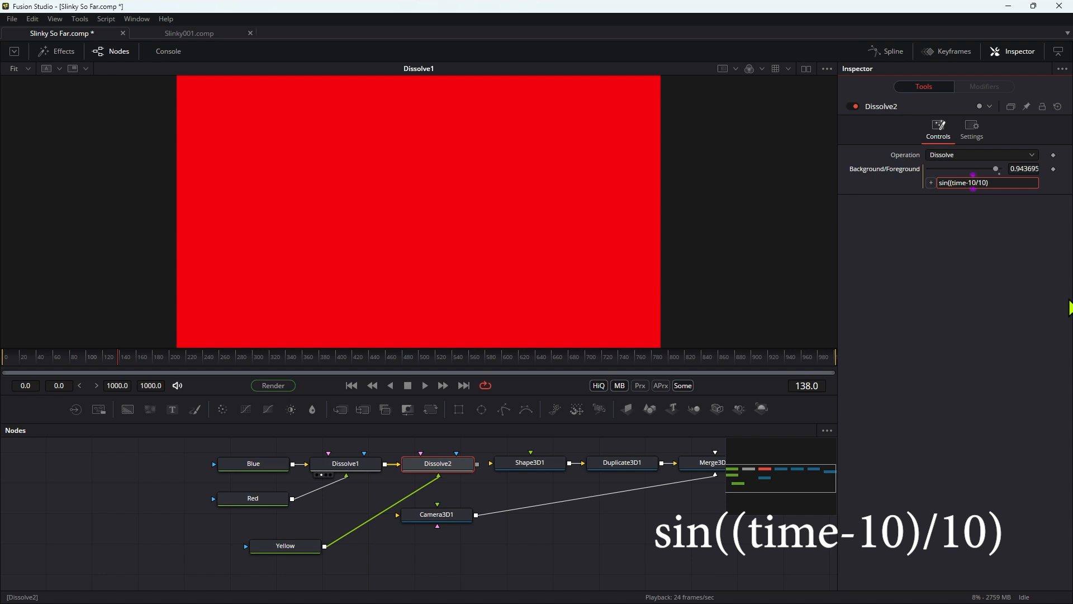
pyautogui.press('Return')
# - View Dissolve2 and play the three-colour blend from the first frame
pyautogui.click(446, 462)
pyautogui.moveTo(446, 462); pyautogui.dragTo(403, 211)
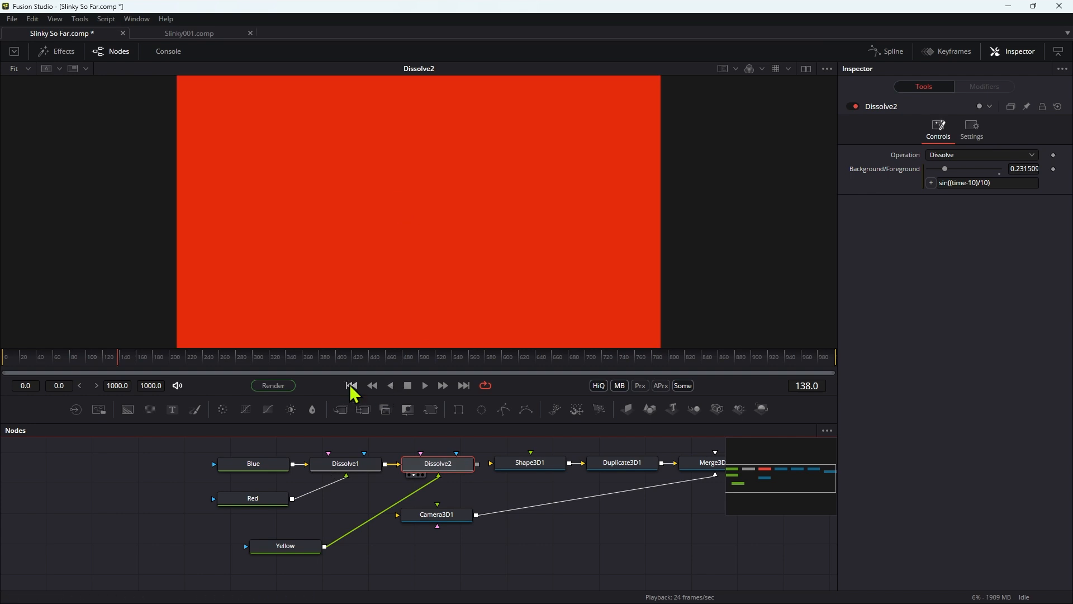
pyautogui.click(352, 385)
pyautogui.click(425, 386)
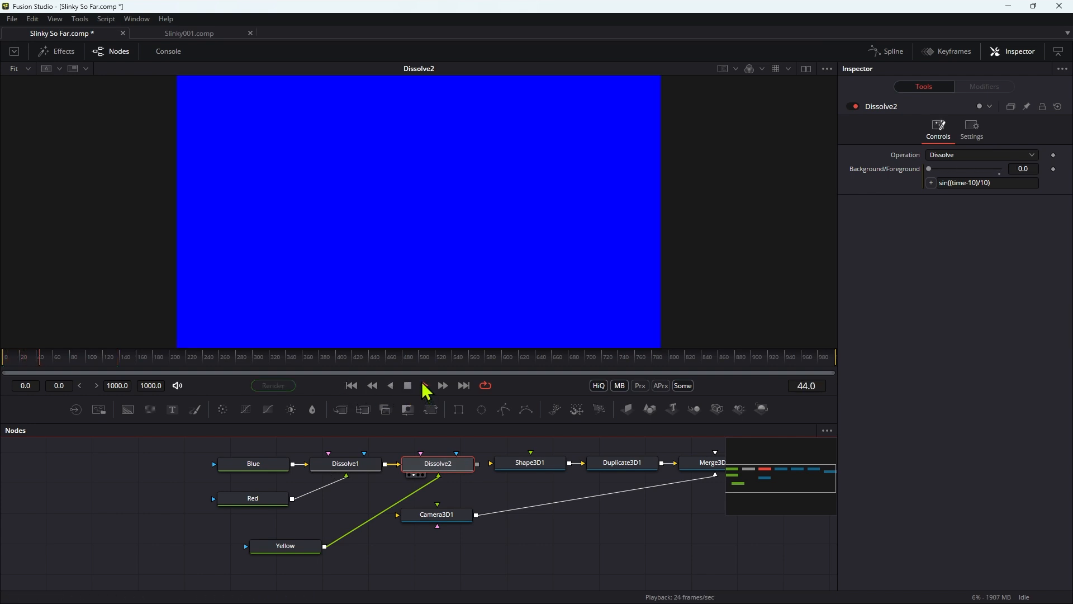
pyautogui.click(425, 386)
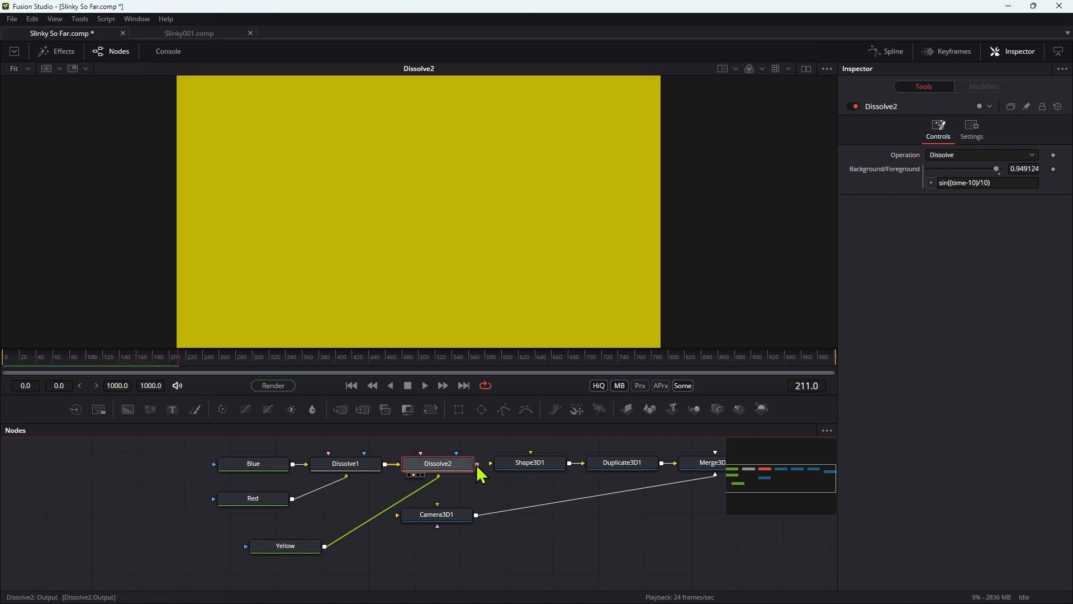
# - Connect Dissolve2's output to Shape3D1's material input and play the Renderer3D1 result from the start
pyautogui.moveTo(480, 474); pyautogui.dragTo(535, 473)
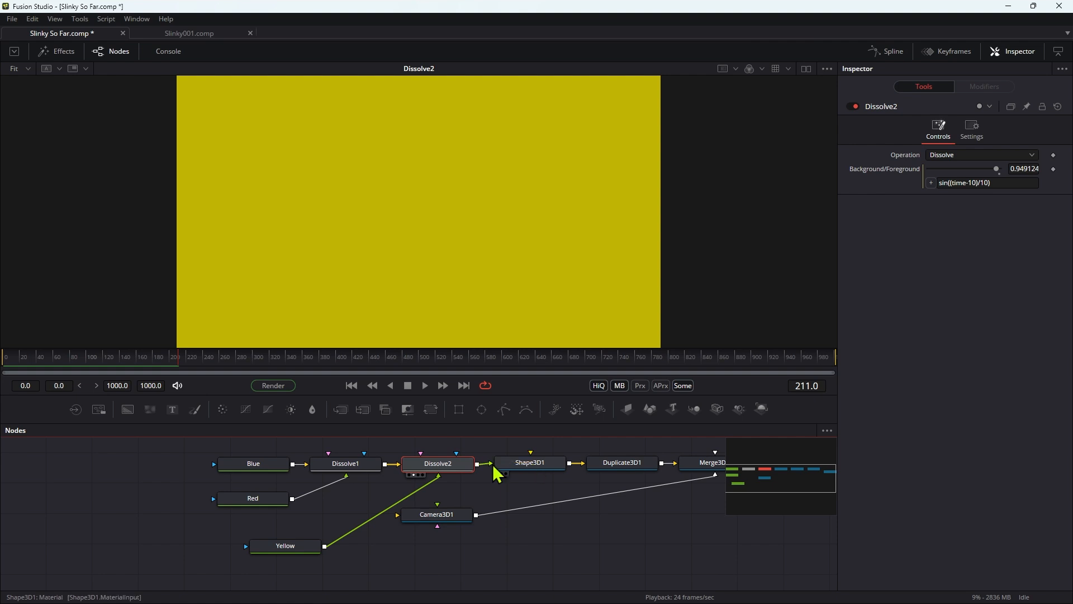
pyautogui.click(794, 486)
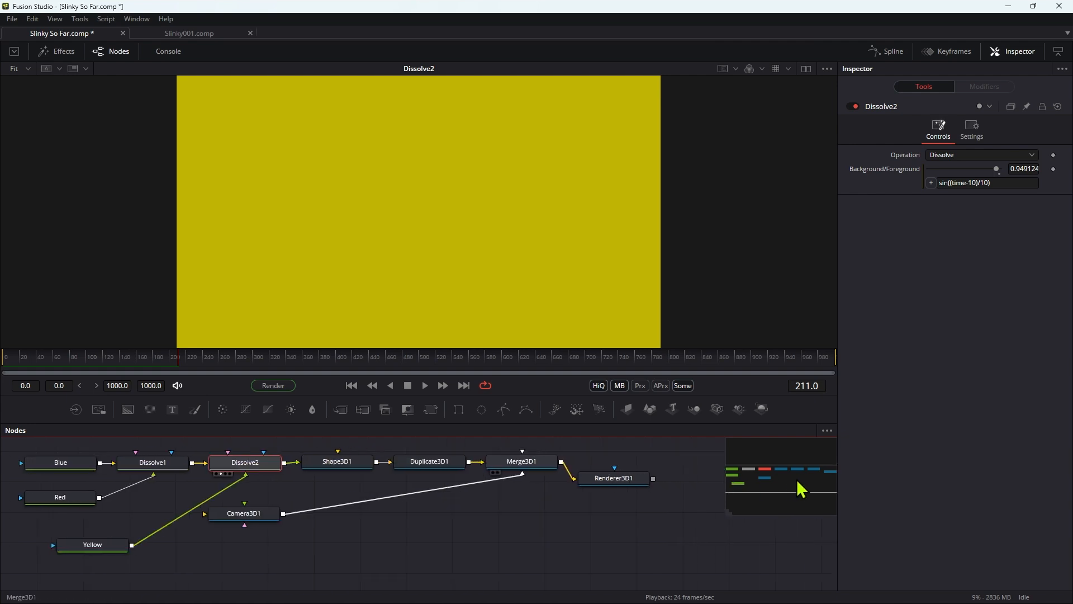
pyautogui.press('1')
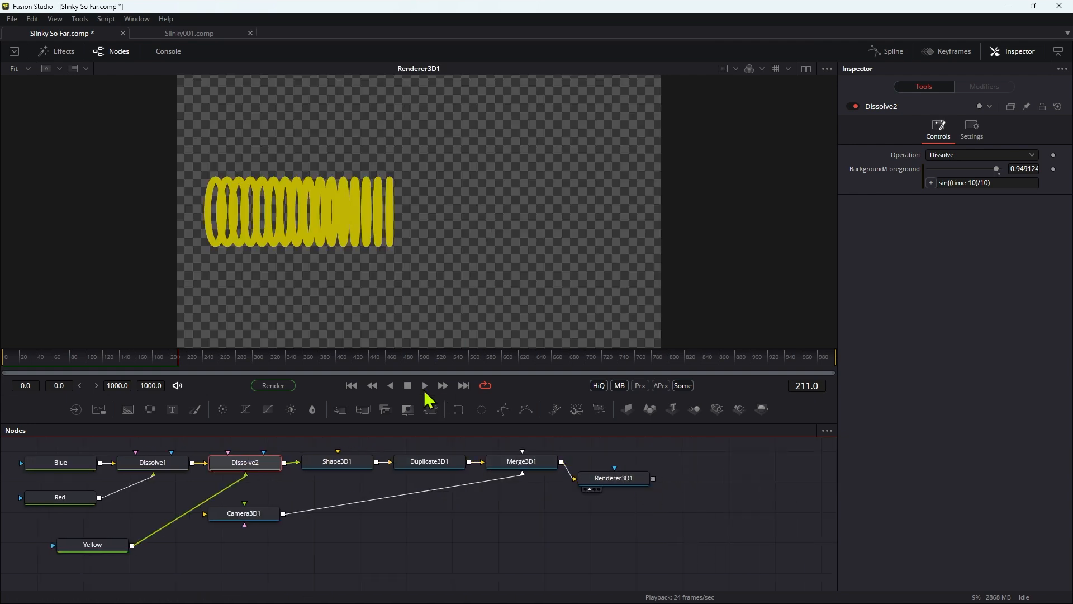
pyautogui.click(351, 386)
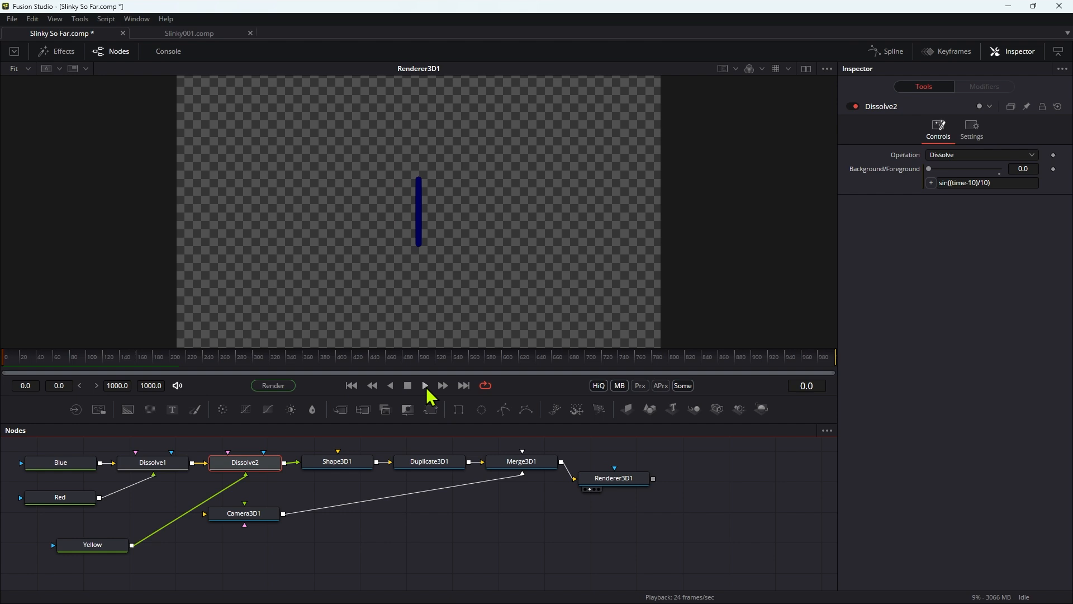
pyautogui.click(425, 385)
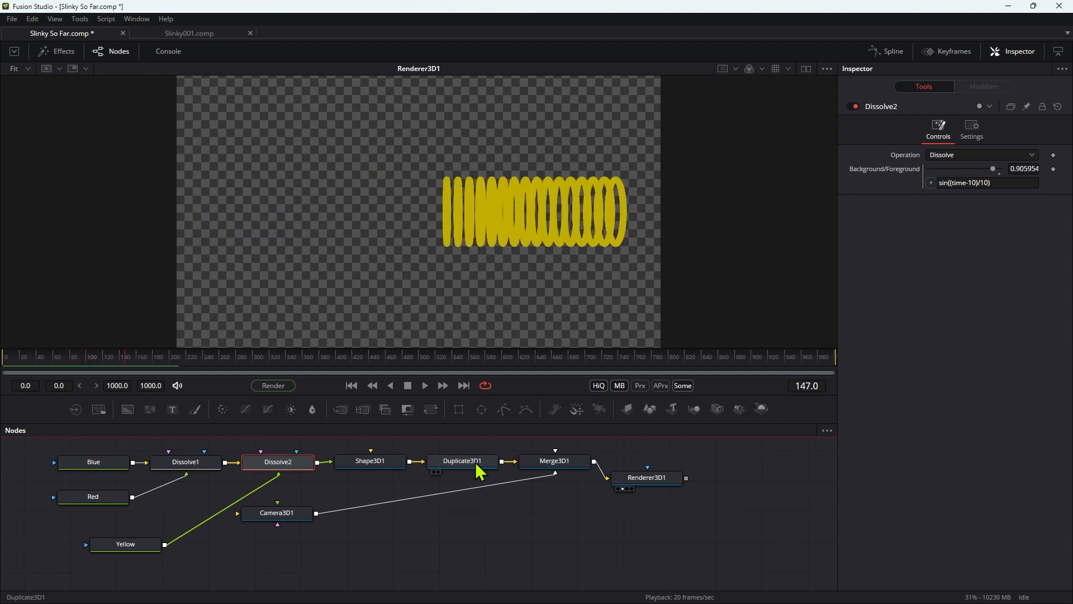
# - Set Duplicate3D1's Time Offset to 2.0 so the colours are staggered across the rings
pyautogui.click(468, 469)
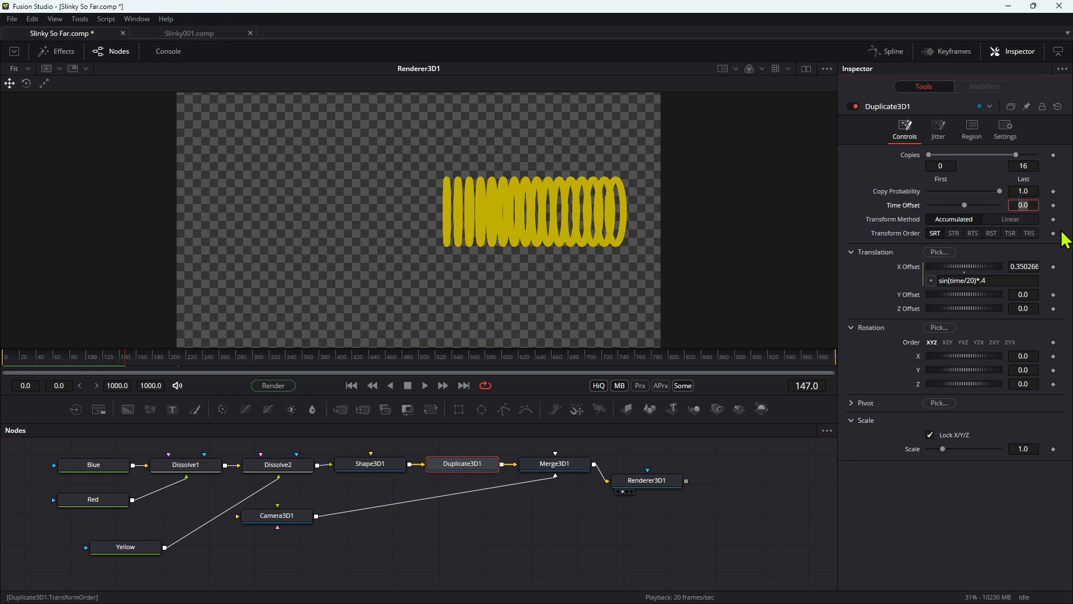
pyautogui.press('Tab')
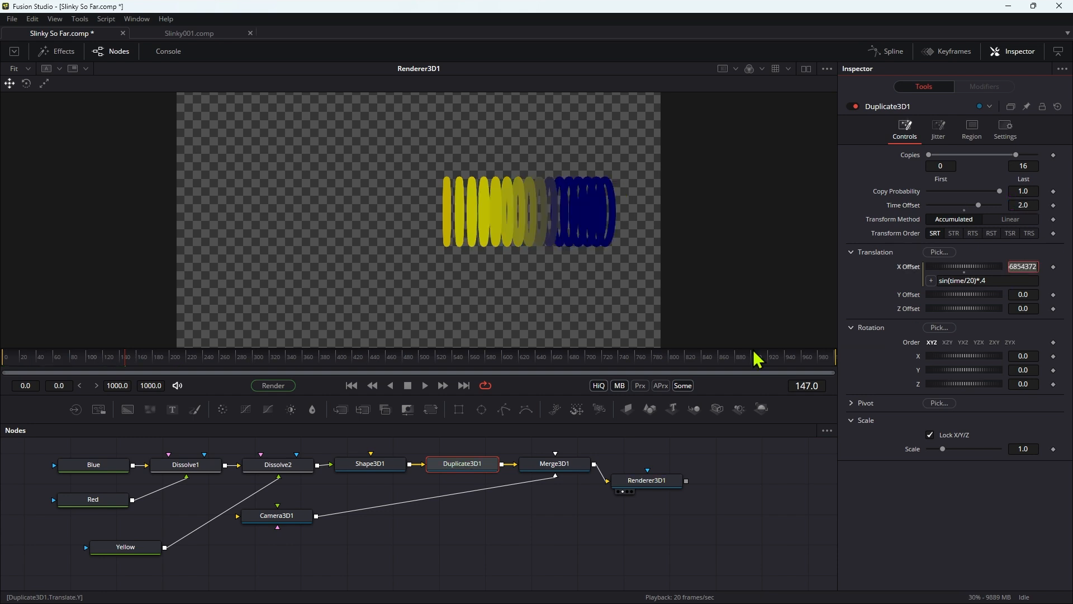
# - Play the Renderer3D1 animation from the first frame to review the staggered ring colours
pyautogui.click(350, 385)
pyautogui.click(426, 386)
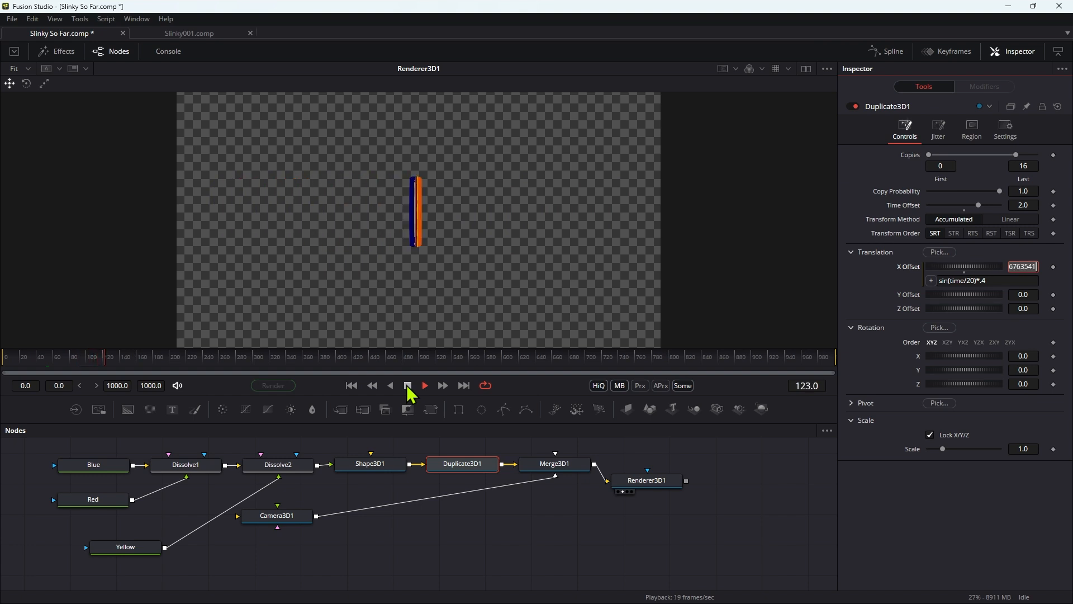
pyautogui.click(408, 387)
# - Switch Renderer3D1's renderer type to Hardware Renderer and play the animation from the first frame
pyautogui.click(651, 484)
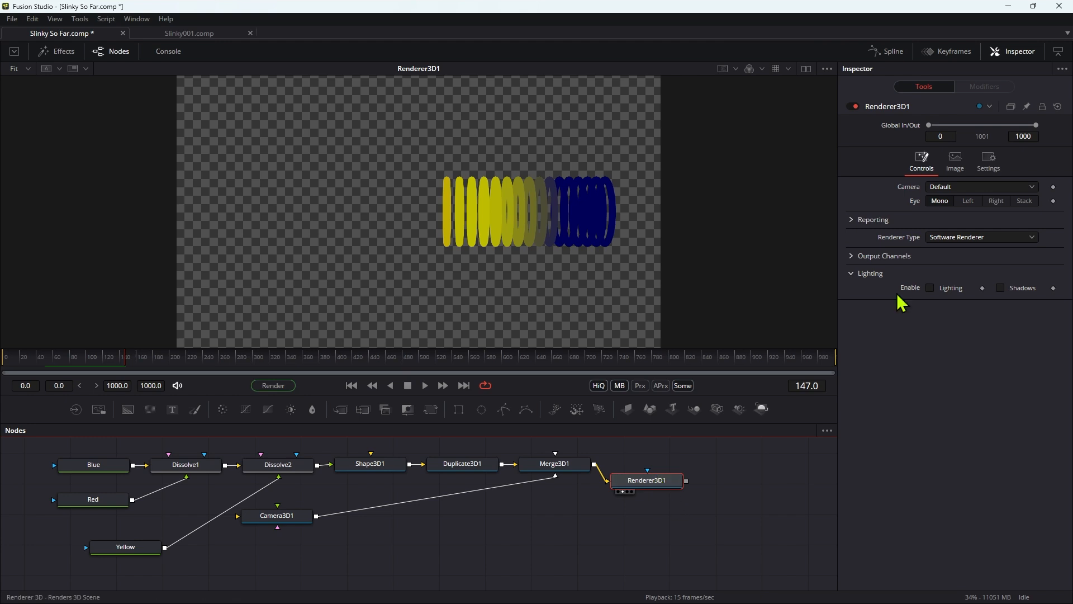
pyautogui.click(955, 238)
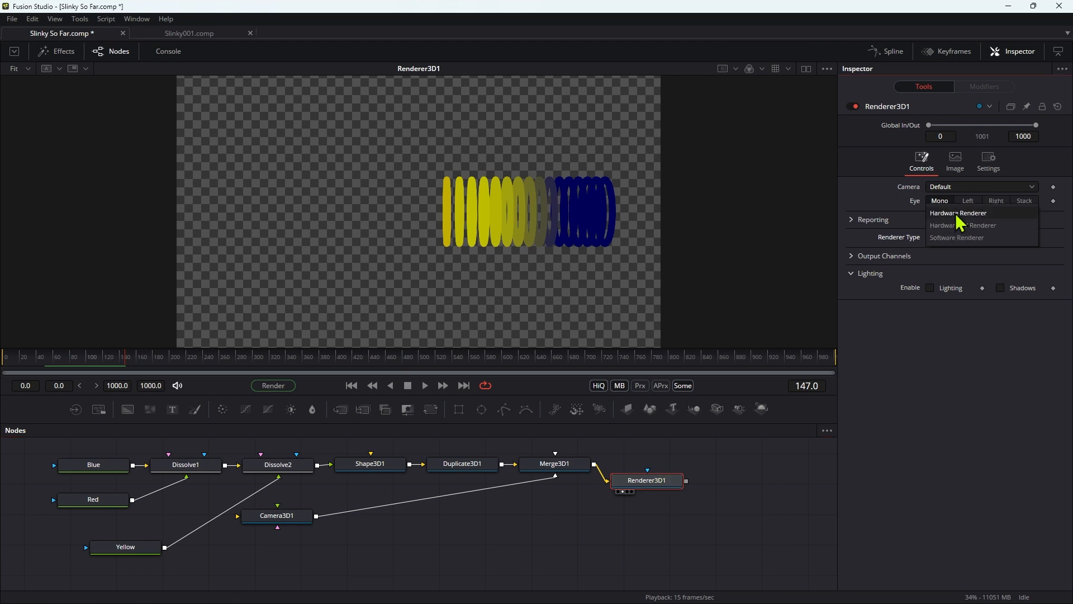
pyautogui.click(958, 214)
pyautogui.click(352, 385)
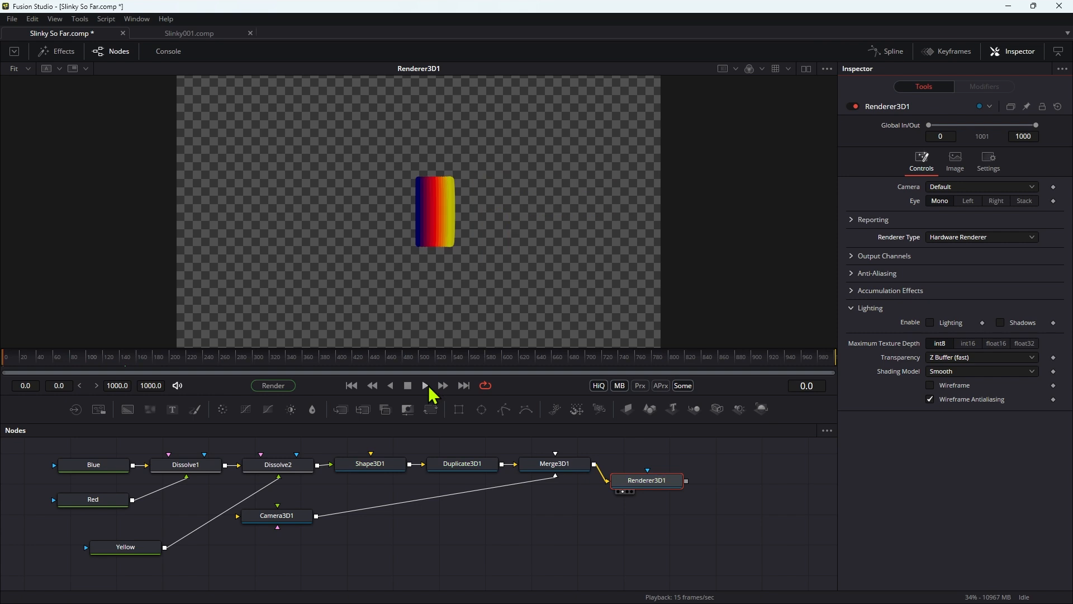
pyautogui.click(425, 385)
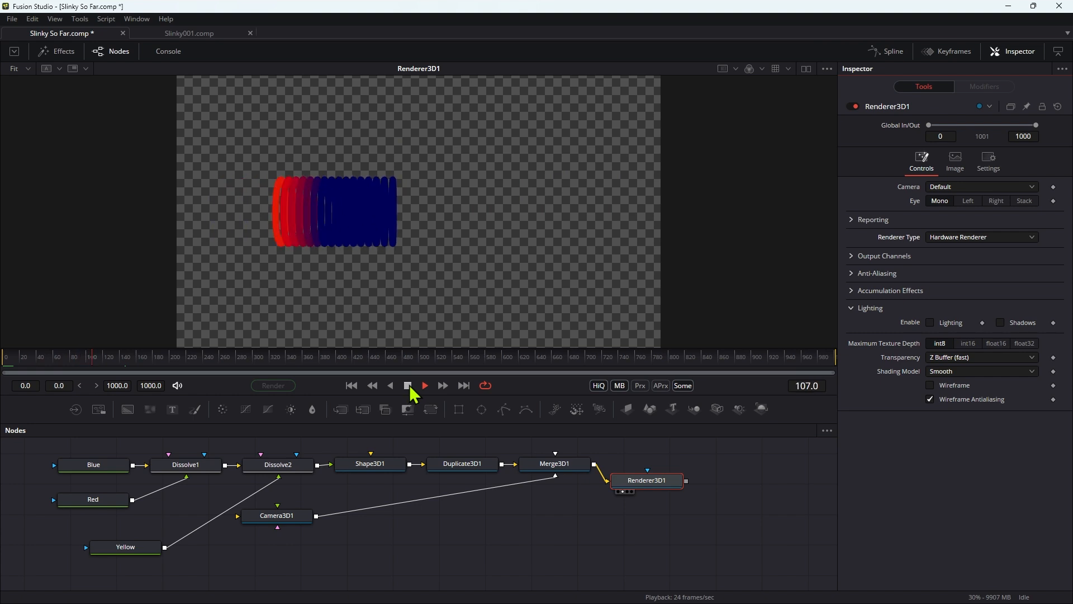
pyautogui.click(408, 387)
# - Tidy the node graph by placing Camera3D1 beneath Merge3D1 and lining up Yellow beneath Red
pyautogui.moveTo(395, 557); pyautogui.dragTo(407, 548, button='middle')
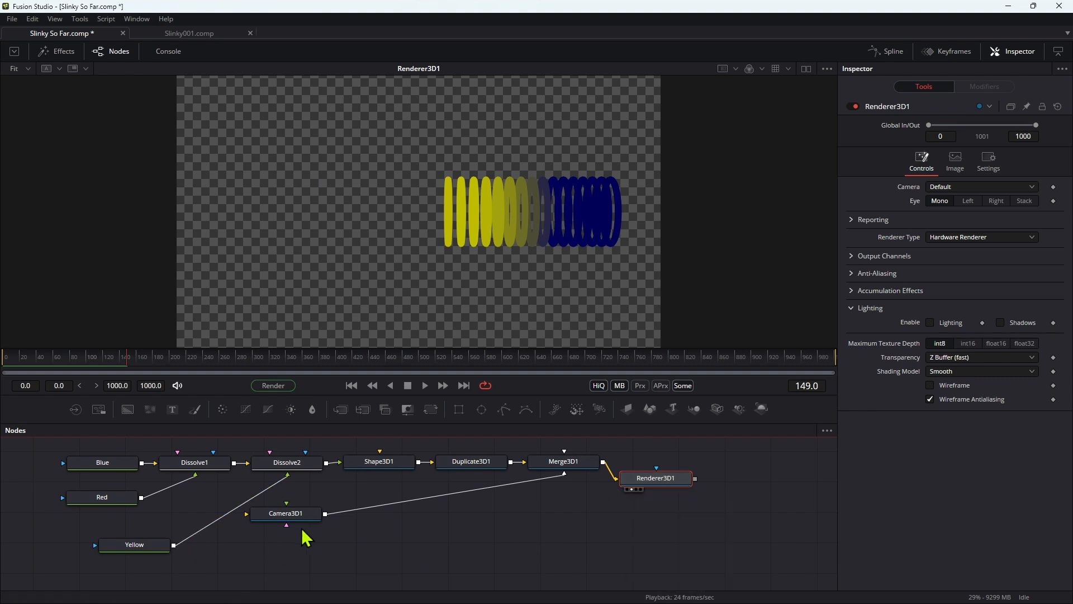
pyautogui.moveTo(302, 520); pyautogui.dragTo(549, 550)
pyautogui.moveTo(130, 553); pyautogui.dragTo(94, 545)
# - Group the background, dissolve, Shape3D1 and Duplicate3D1 nodes, place the group nearer Merge3D1 and name it Rings
pyautogui.moveTo(23, 454); pyautogui.dragTo(467, 575)
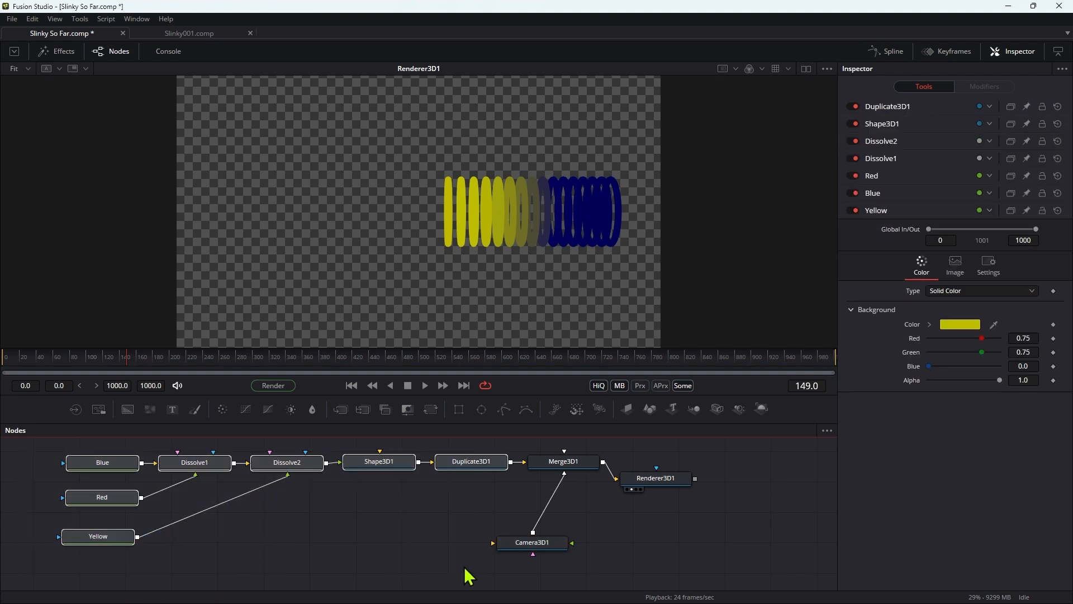
pyautogui.hotkey('ctrl', 'g')
pyautogui.moveTo(311, 476); pyautogui.dragTo(442, 484)
pyautogui.press('F2')
pyautogui.write('Rings')
pyautogui.press('Return')
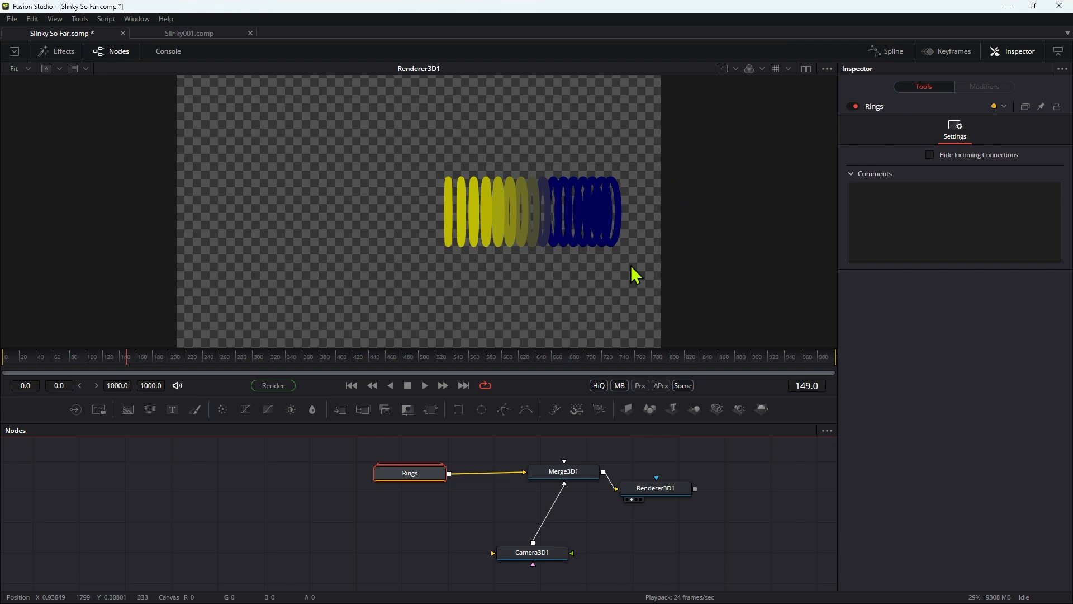
# - Add an unconnected Shape 3D node in the empty area below the Rings group
pyautogui.click(379, 533)
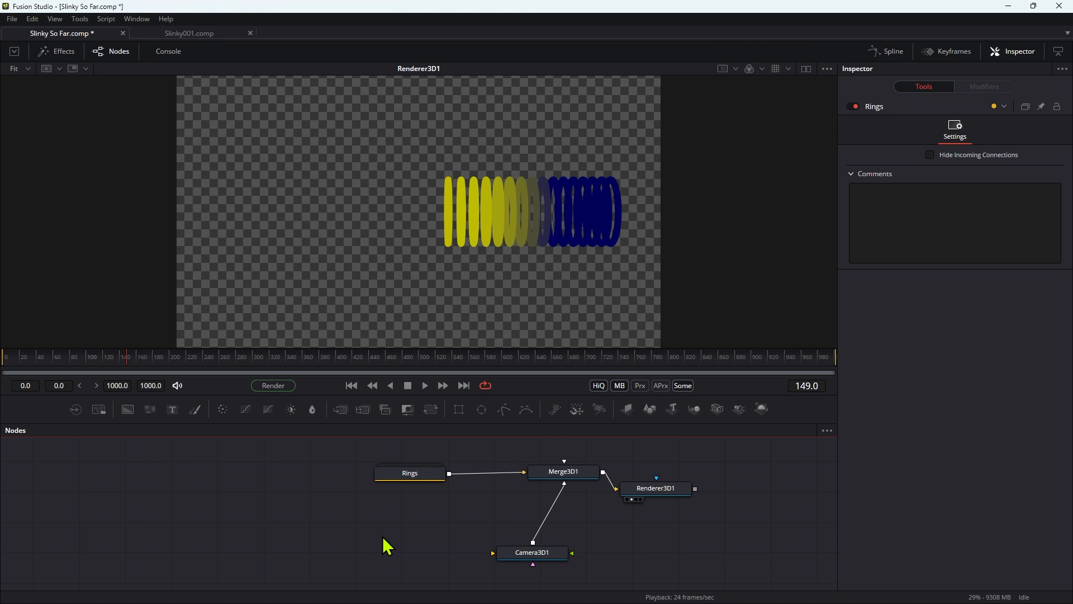
pyautogui.hotkey('shift', 'space')
pyautogui.write('dx')
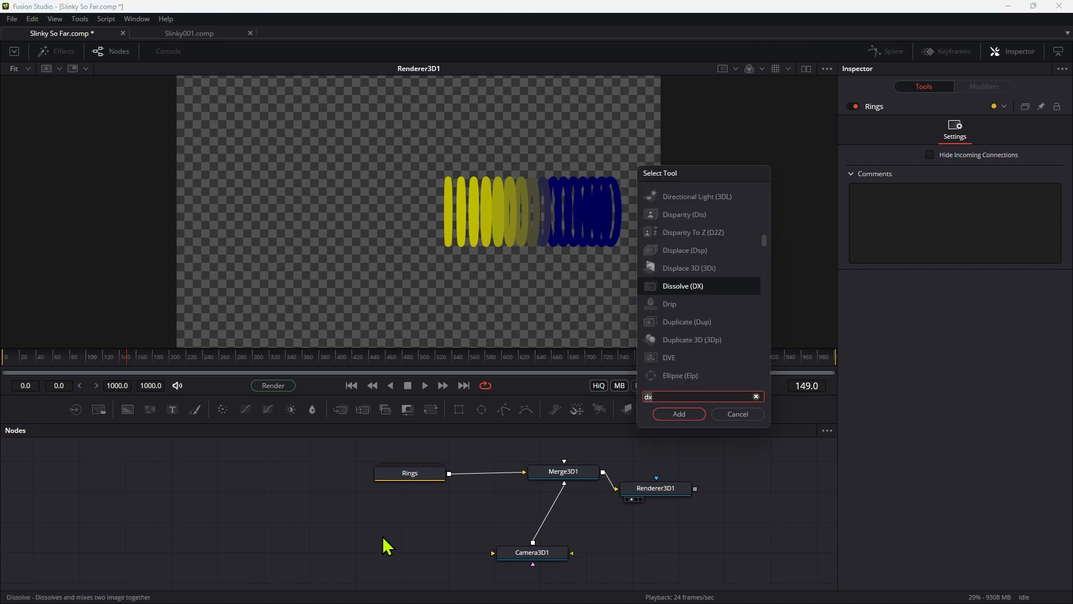
pyautogui.press('BackSpace')
pyautogui.press('BackSpace')
pyautogui.write('3sh')
pyautogui.press('Return')
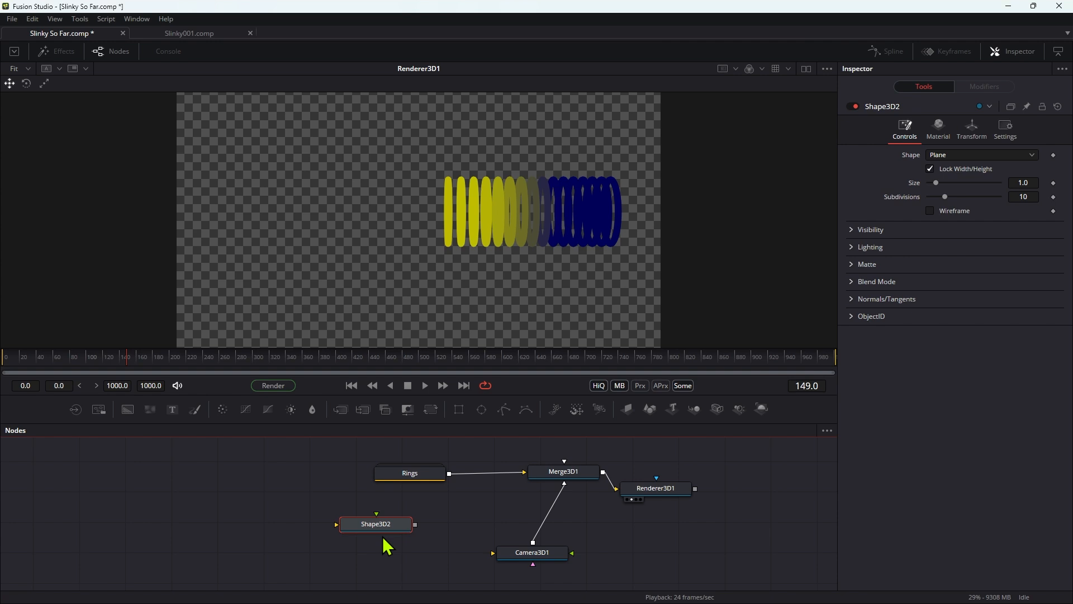
# - View Shape3D2 and make it a sphere with 60 base and 60 height subdivisions
pyautogui.press('1')
pyautogui.click(971, 156)
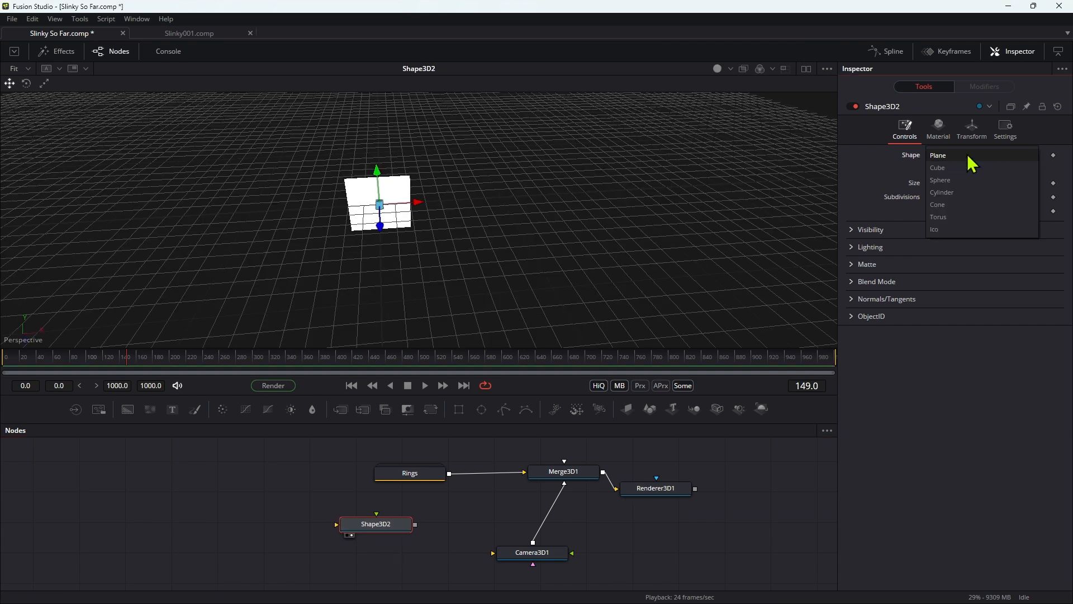
pyautogui.click(958, 181)
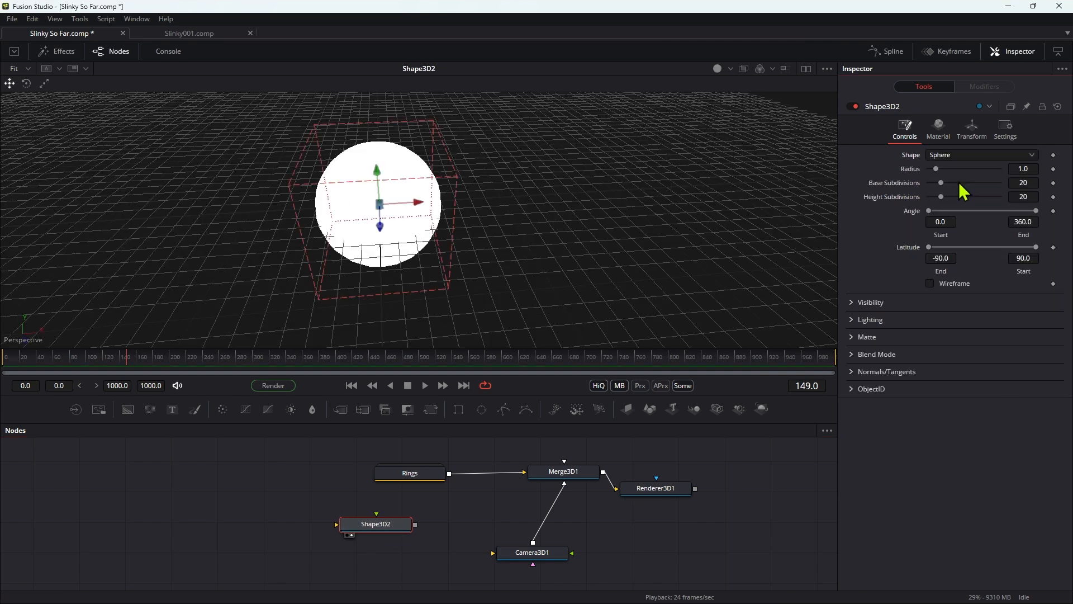
pyautogui.click(1035, 183)
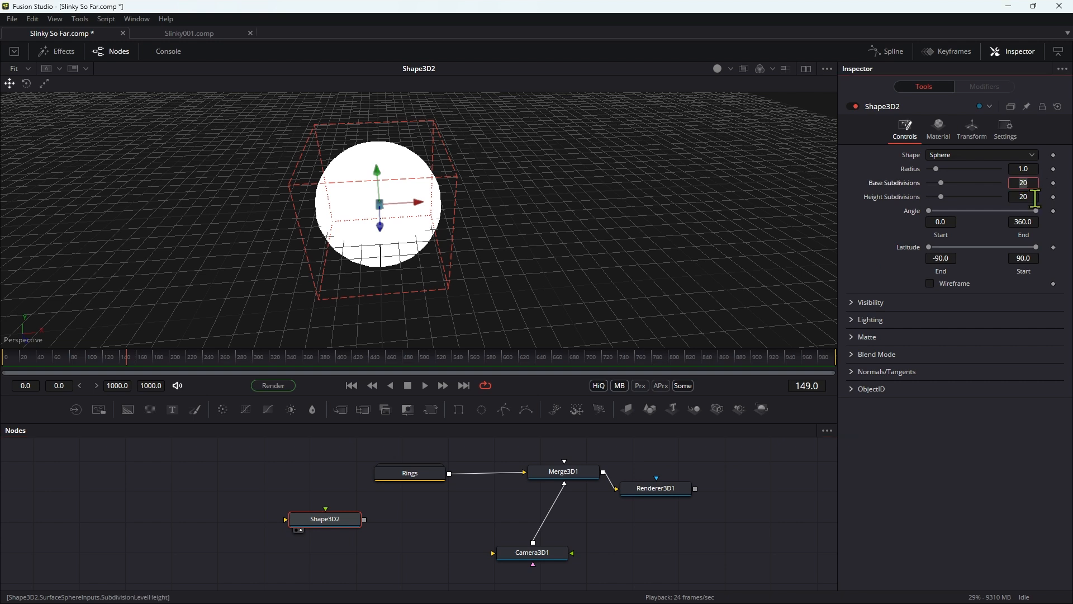
pyautogui.click(1035, 197)
pyautogui.write('60')
pyautogui.press('Tab')
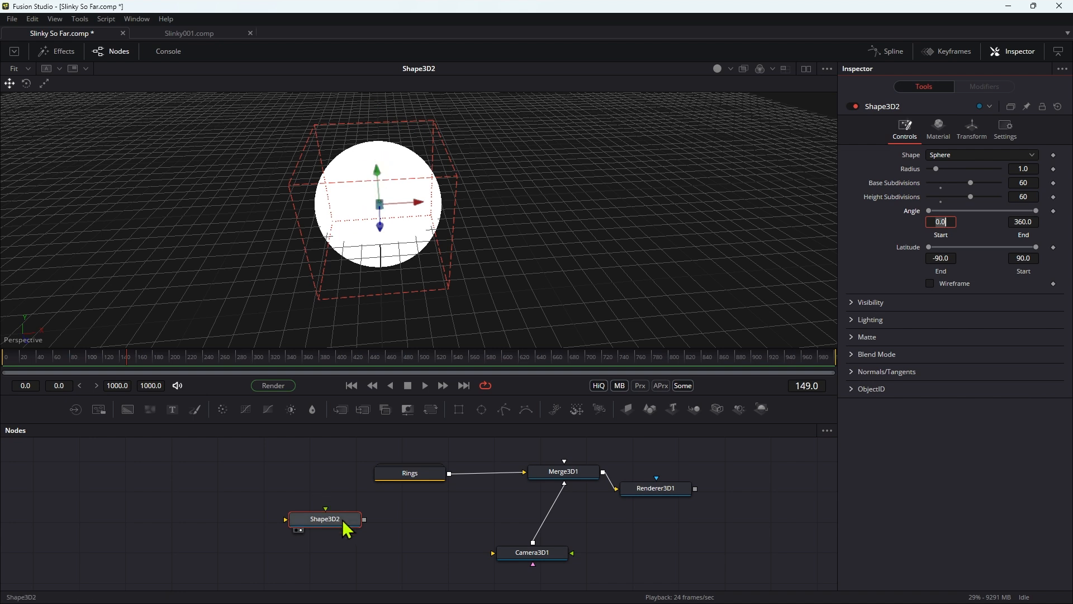
# - Move Shape3D2 further from the other nodes, add a Custom Vertex 3D node after it and view the result
pyautogui.moveTo(347, 525); pyautogui.dragTo(299, 526)
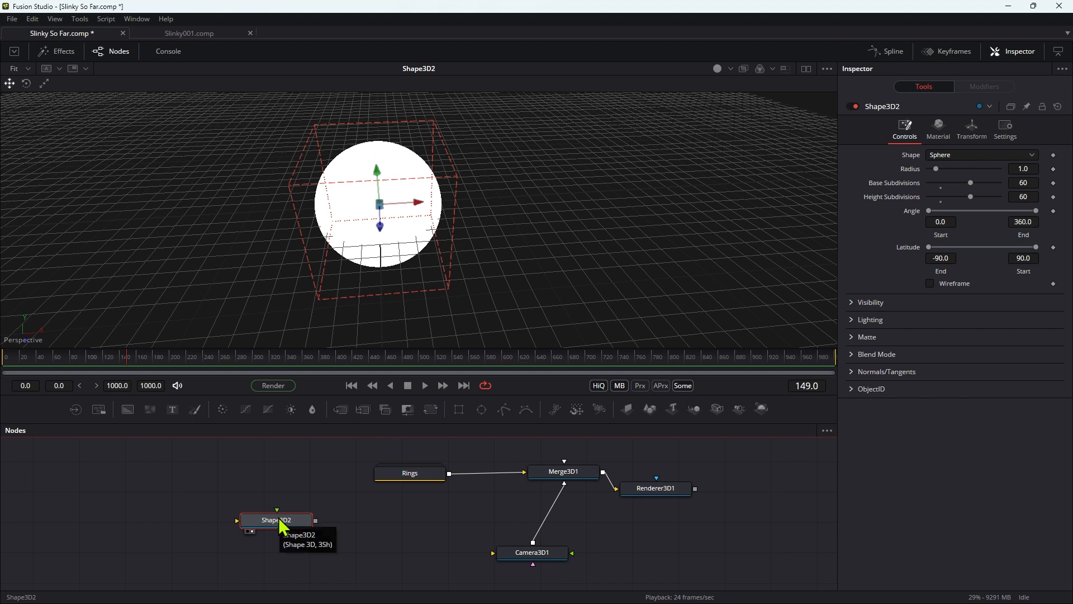
pyautogui.hotkey('shift', 'space')
pyautogui.write('cu')
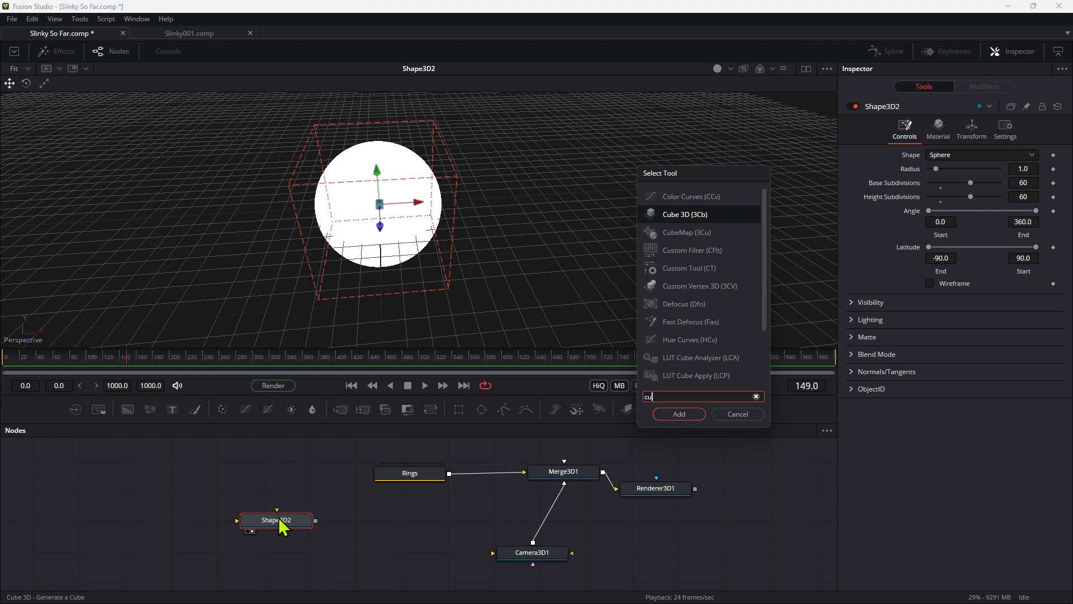
pyautogui.press('Down')
pyautogui.press('Down')
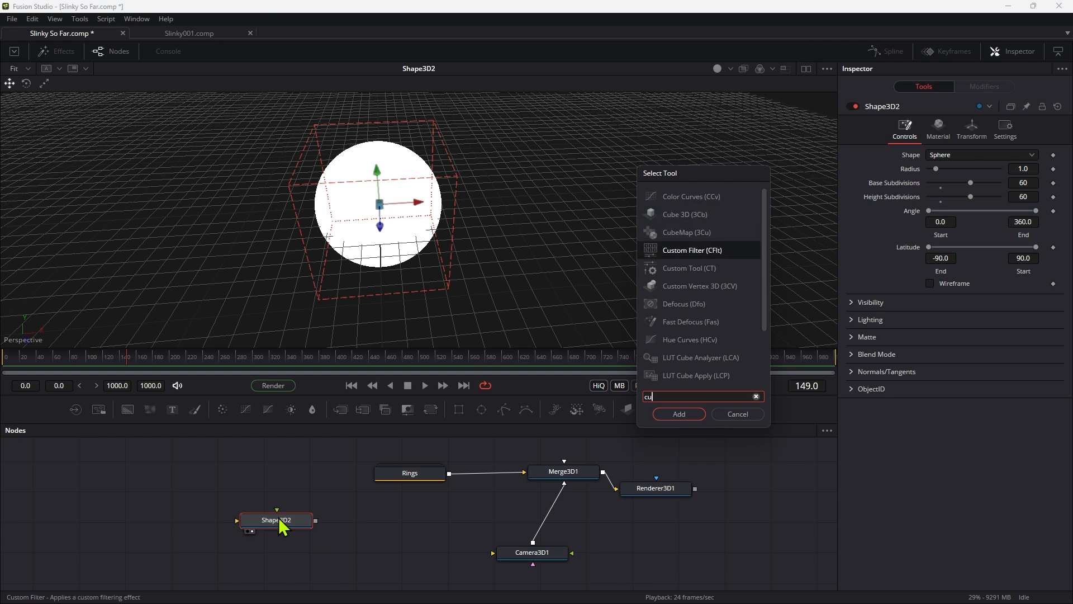
pyautogui.press('Down')
pyautogui.press('Down')
pyautogui.press('Return')
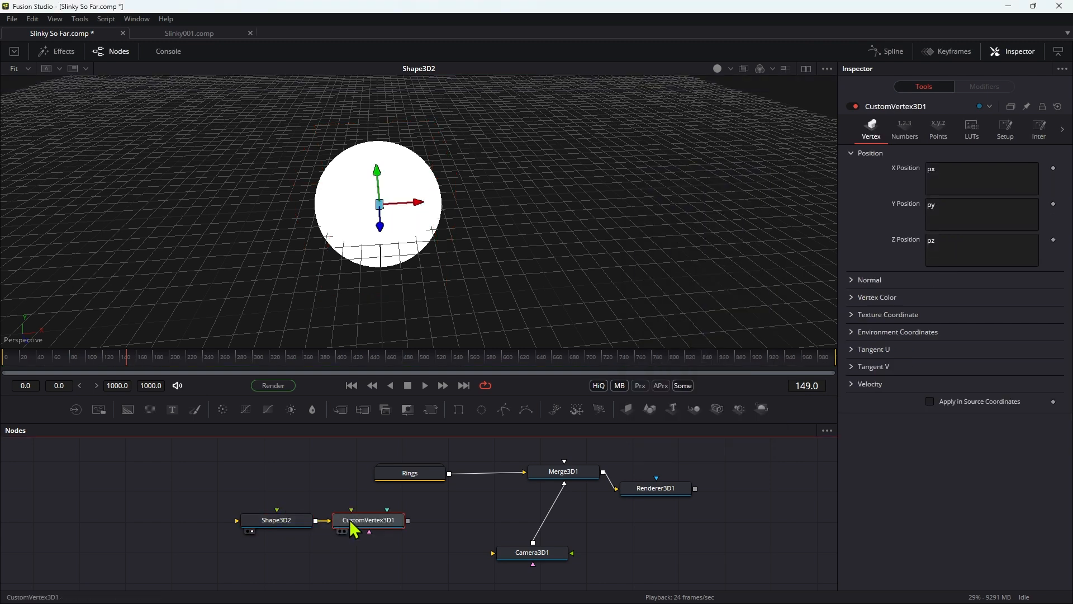
pyautogui.press('1')
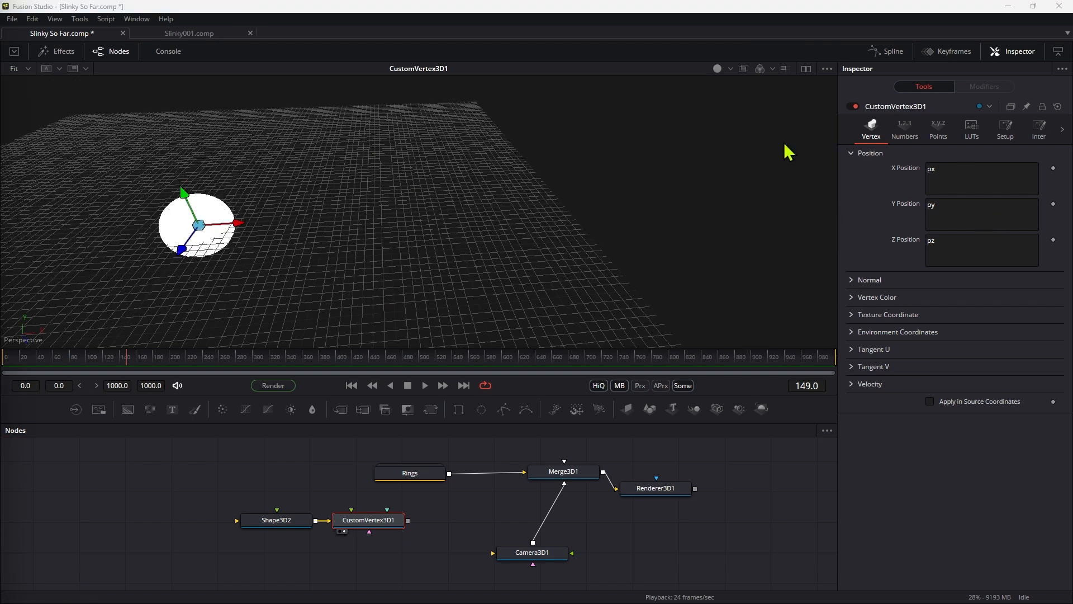
# - Stretch the sphere into a capsule by setting CustomVertex3D1's X Position expression to if(px>0, px+12, px)
pyautogui.click(972, 174)
pyautogui.write('if')
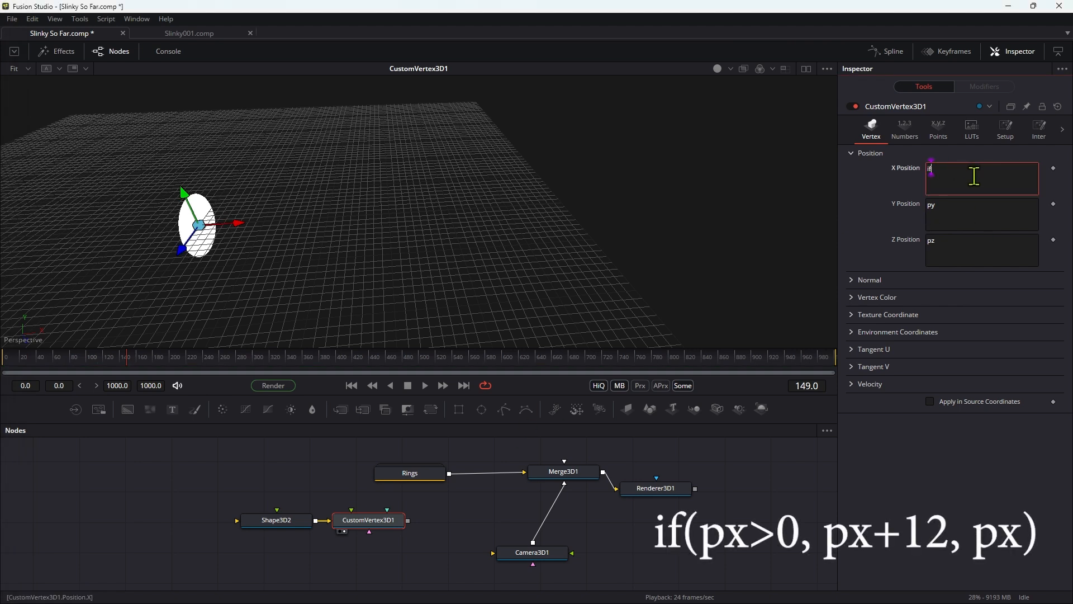
pyautogui.write('(px>0, px+12, px)')
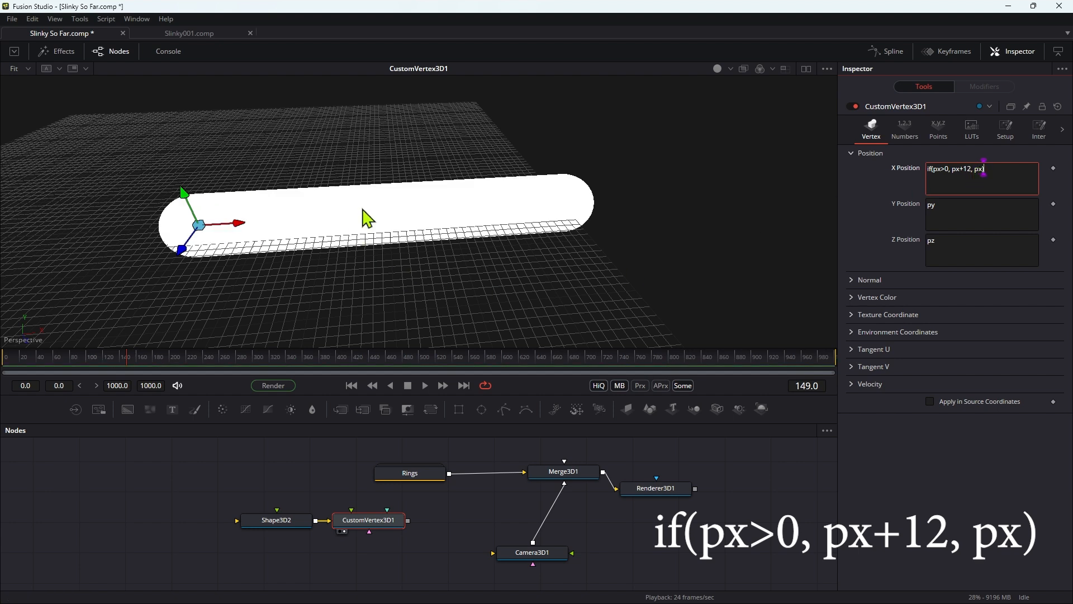
pyautogui.click(395, 216)
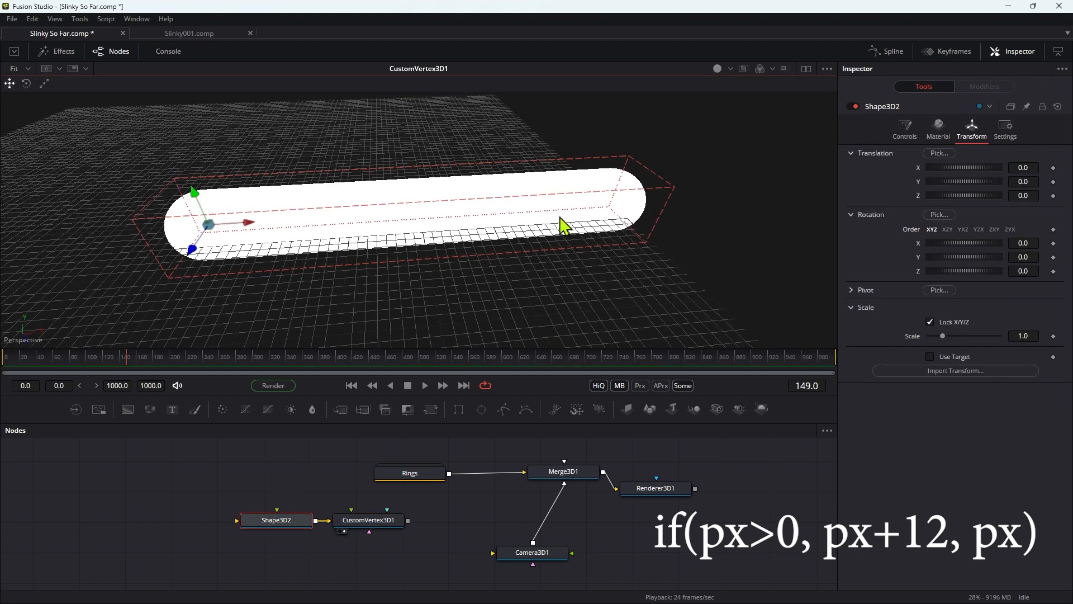
# - Add a Transform 3D node after CustomVertex3D1 and set its X translation to -6.0
pyautogui.click(366, 523)
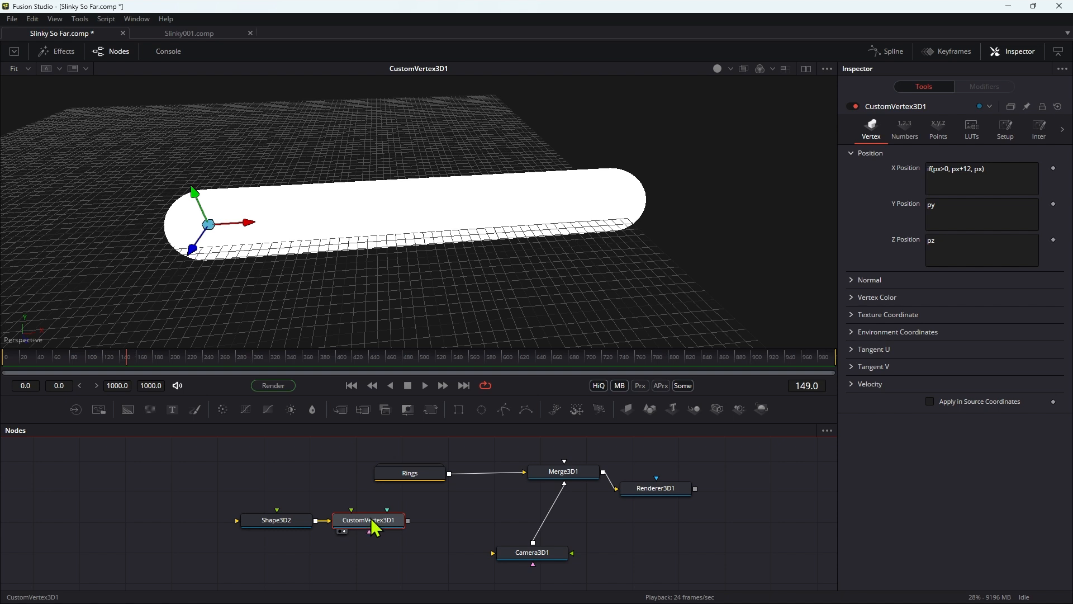
pyautogui.hotkey('ctrl', 'space')
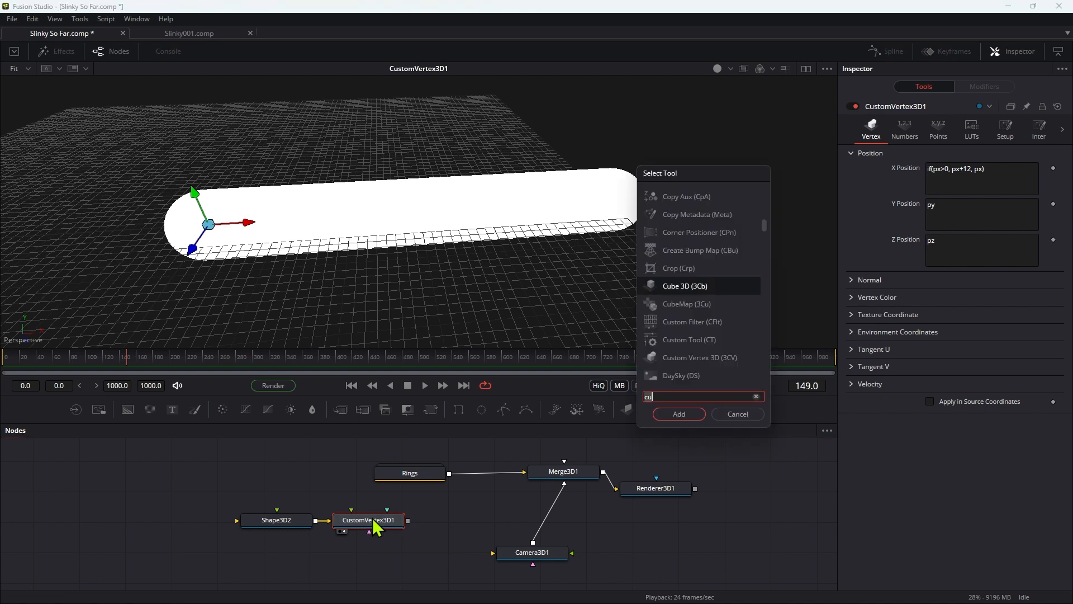
pyautogui.write('3xf')
pyautogui.press('Return')
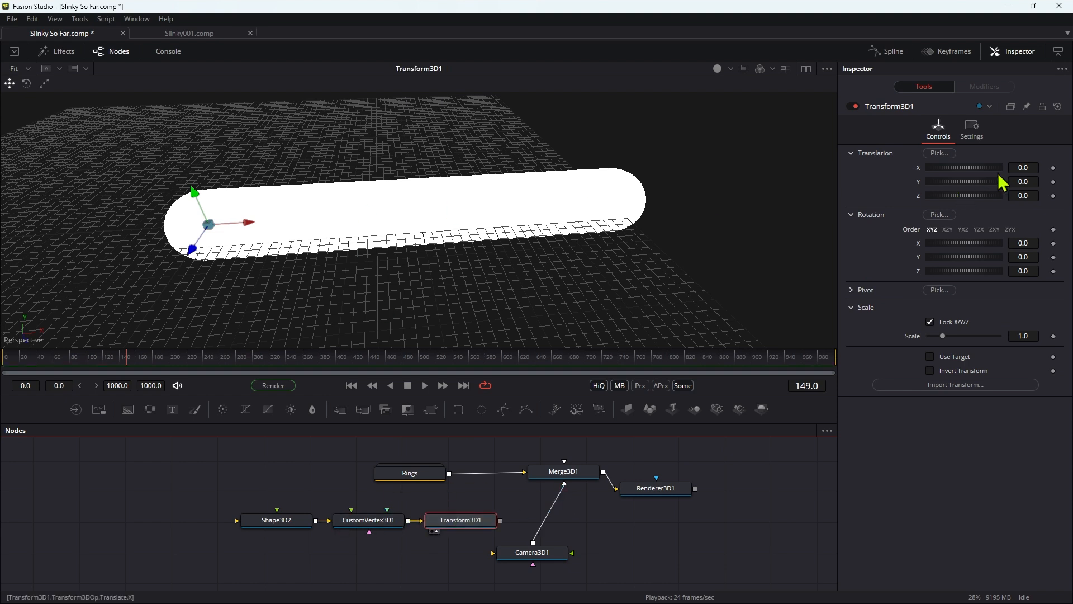
pyautogui.click(1030, 167)
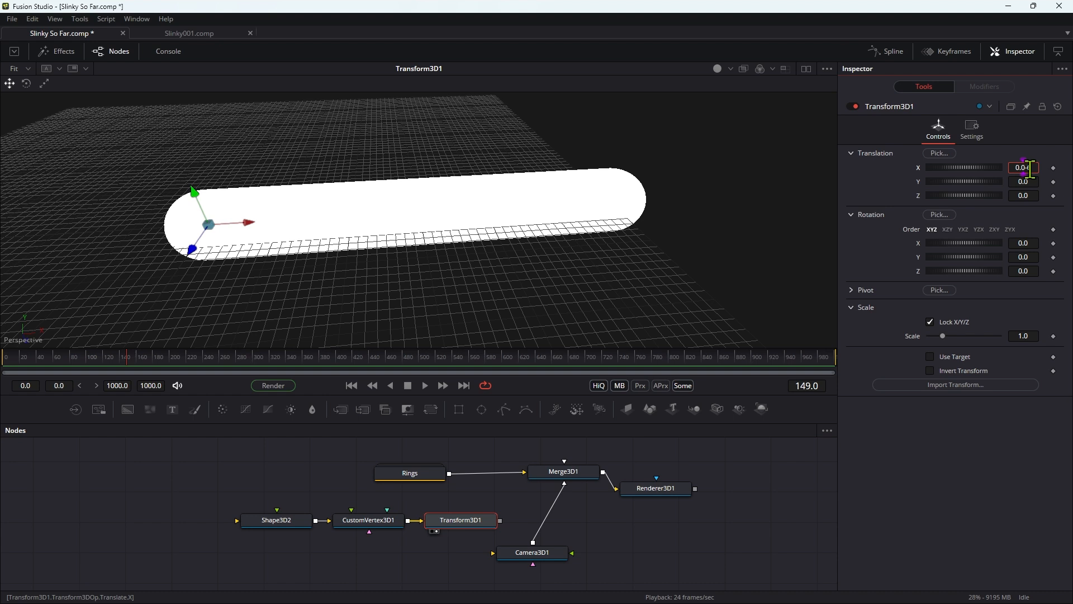
pyautogui.click(240, 223)
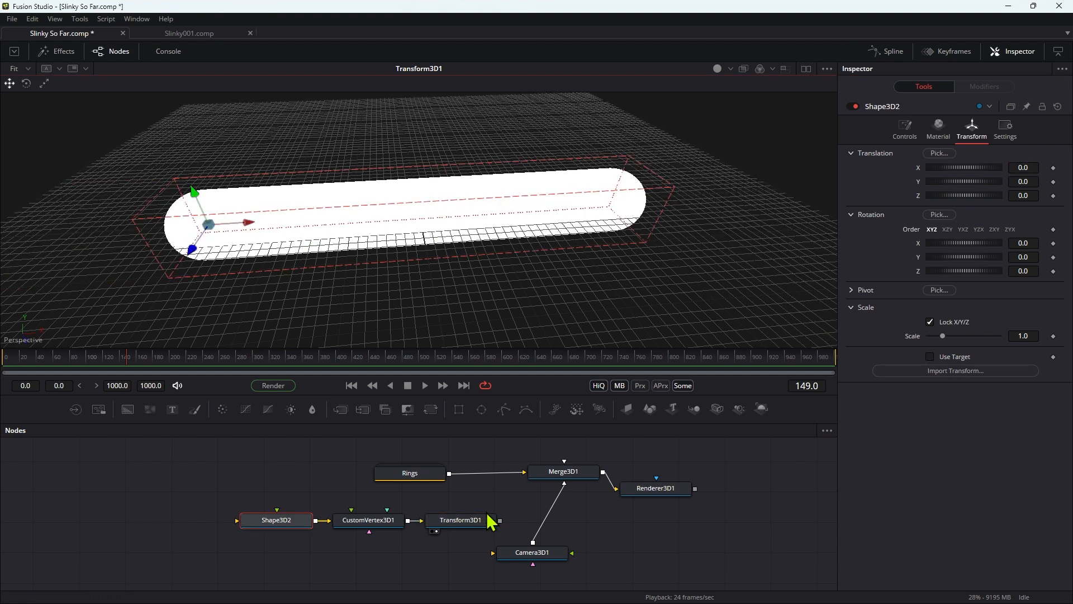
# - Select Shape3D2, CustomVertex3D1 and Transform3D1 together and move them away from Camera3D1, to the left of Rings
pyautogui.keyDown('shift'); pyautogui.click(456, 525); pyautogui.keyUp('shift')
pyautogui.moveTo(461, 519); pyautogui.dragTo(307, 510)
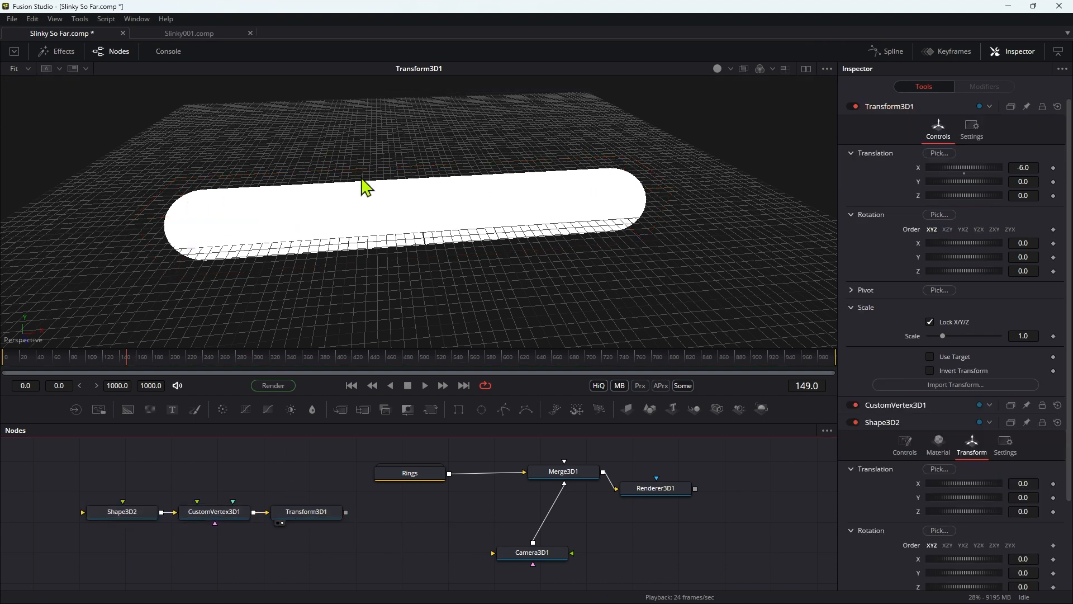
pyautogui.click(321, 514)
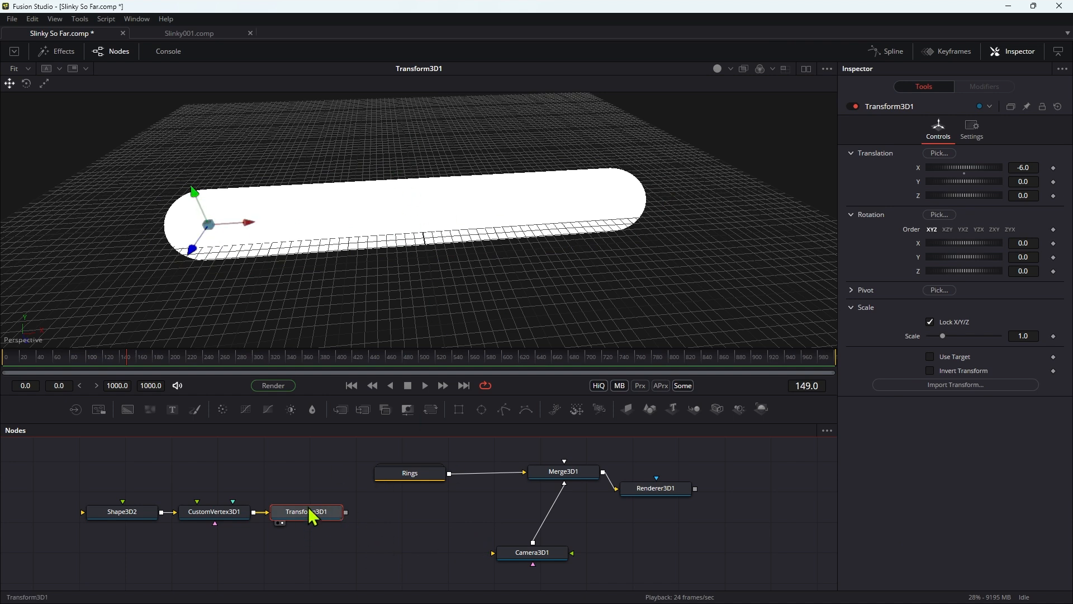
# - Make Shape3D2's material translucent cyan with opacity 0.4 and diffuse red 0.0, and reselect Transform3D1
pyautogui.click(142, 512)
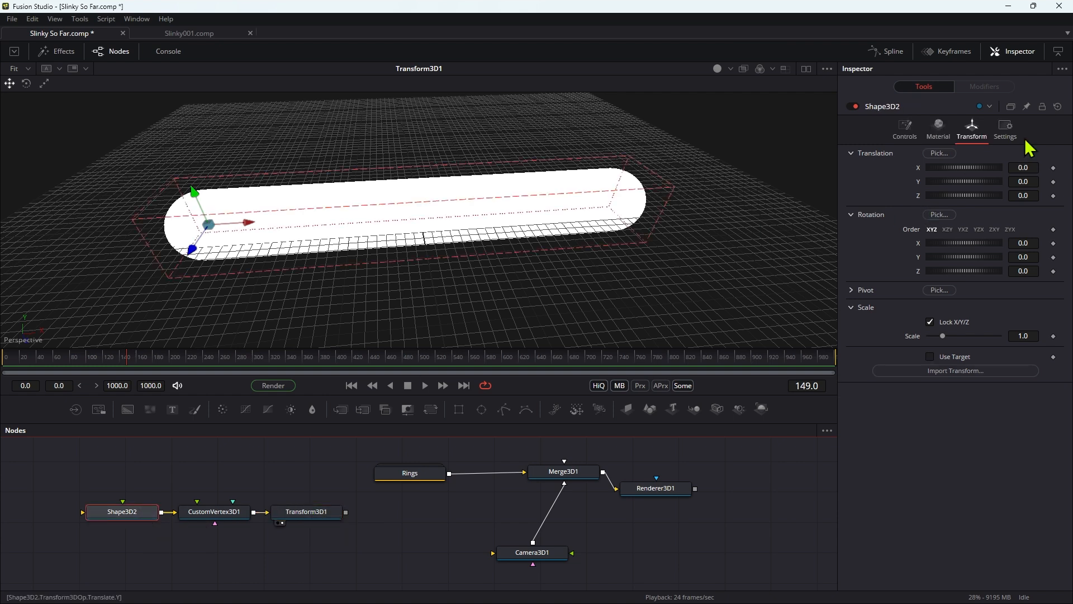
pyautogui.click(939, 133)
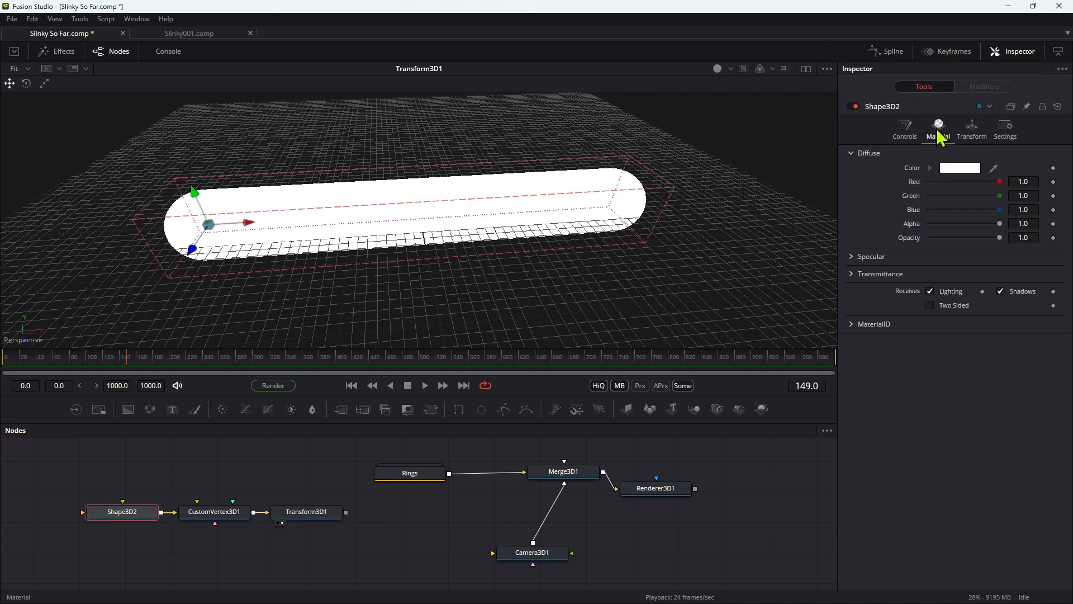
pyautogui.click(1034, 241)
pyautogui.write('.4')
pyautogui.press('Tab')
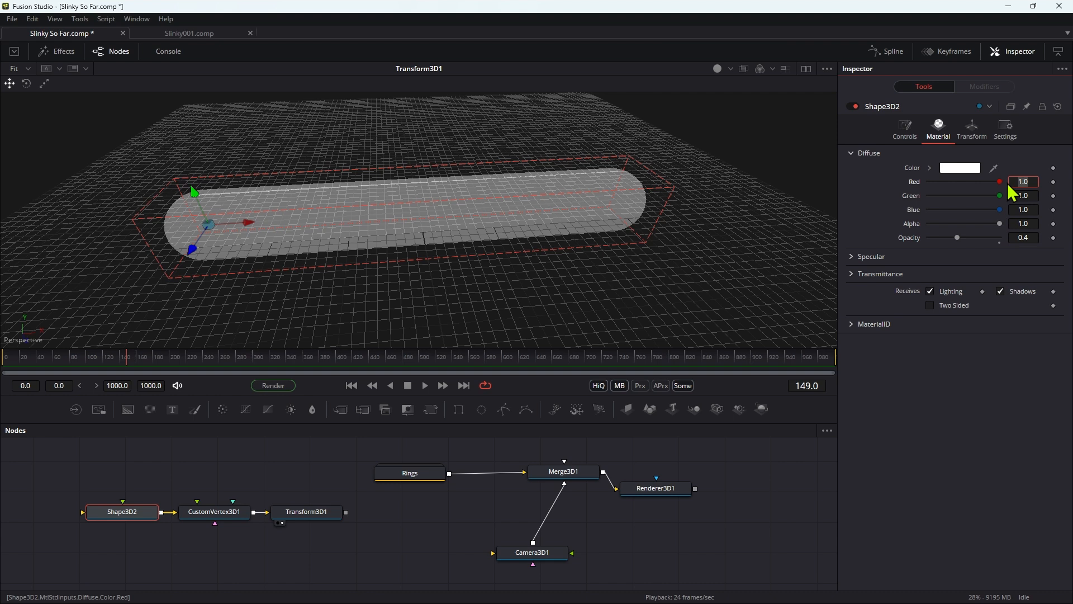
pyautogui.moveTo(997, 182); pyautogui.dragTo(836, 211)
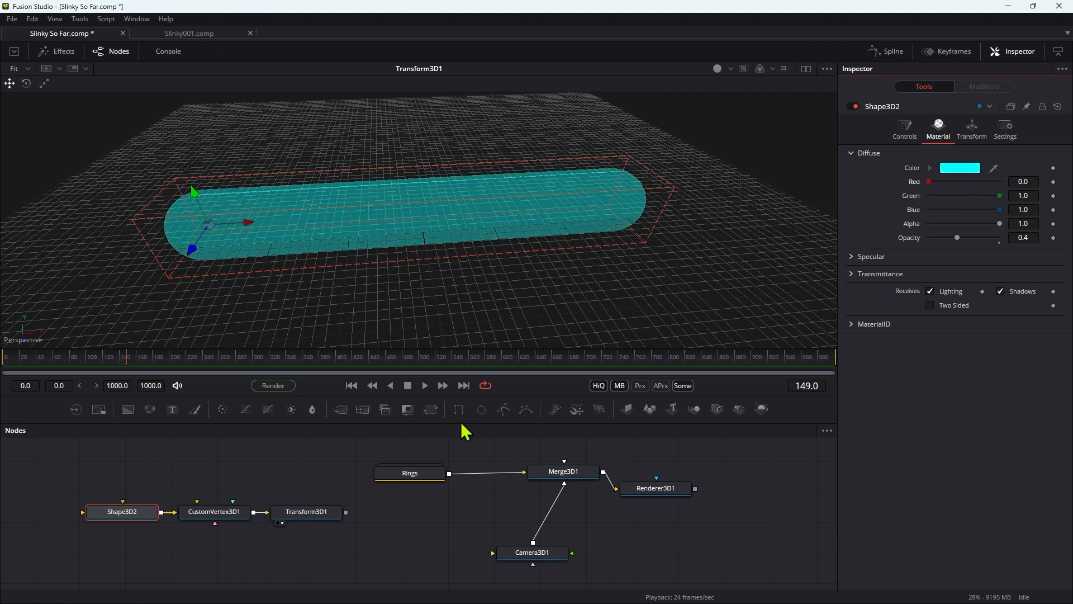
pyautogui.click(299, 515)
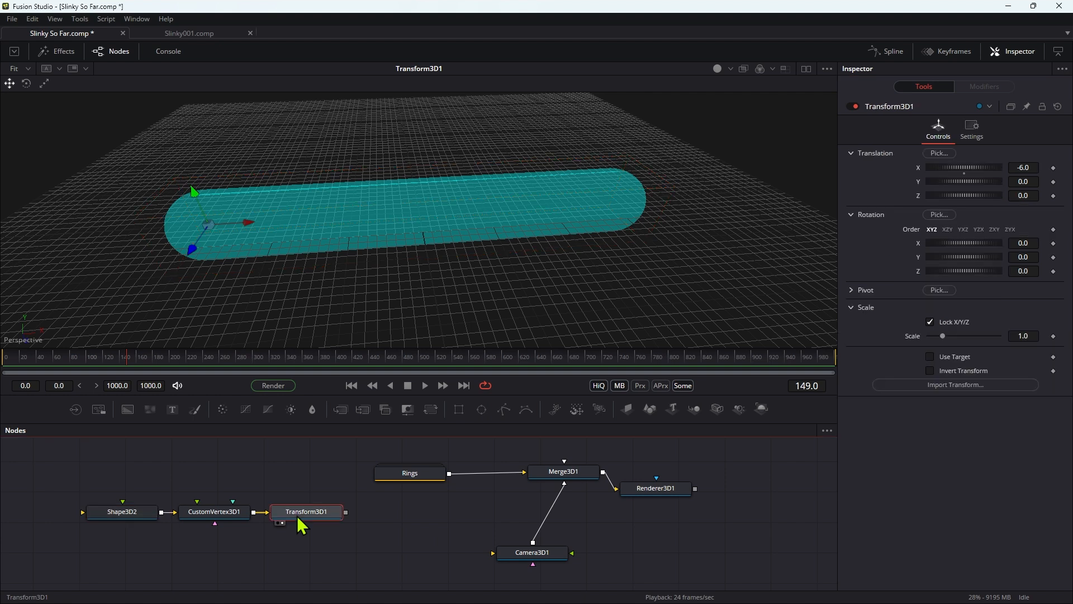
# - Add a Merge 3D node after Transform3D1, connect Camera3D1 to it, and rearrange the surrounding nodes, bringing Rings closer to Merge3D1
pyautogui.hotkey('ctrl', 'space')
pyautogui.write('merge')
pyautogui.press('Return')
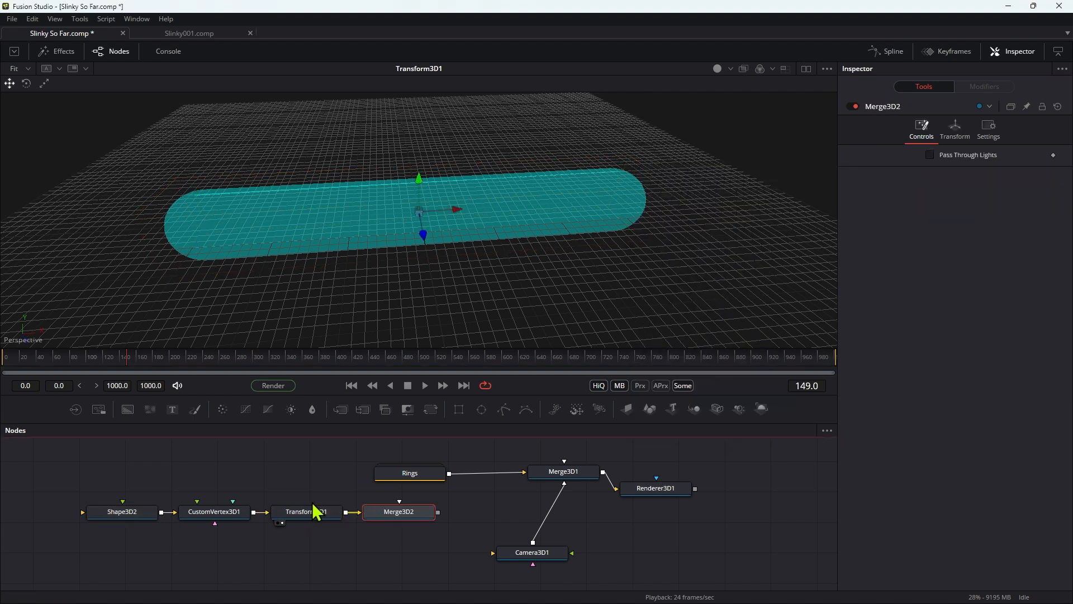
pyautogui.moveTo(534, 543); pyautogui.dragTo(395, 513)
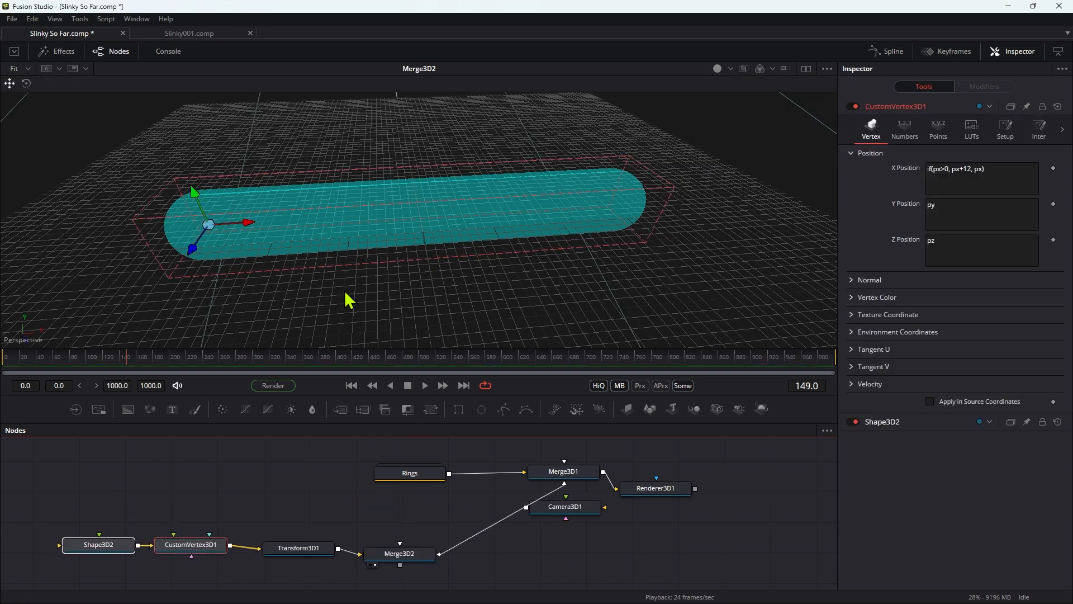
pyautogui.moveTo(414, 476); pyautogui.dragTo(478, 488)
pyautogui.moveTo(402, 557); pyautogui.dragTo(414, 549)
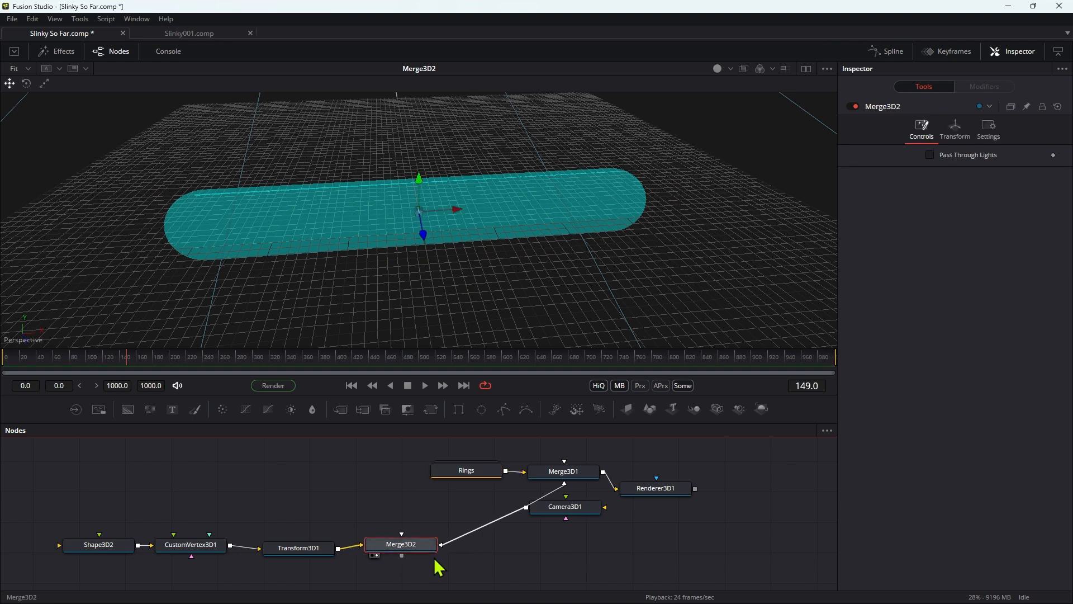
# - Add a Renderer 3D node after Merge3D2 and show its output in the viewer
pyautogui.hotkey('shift', 'space')
pyautogui.write('3rn')
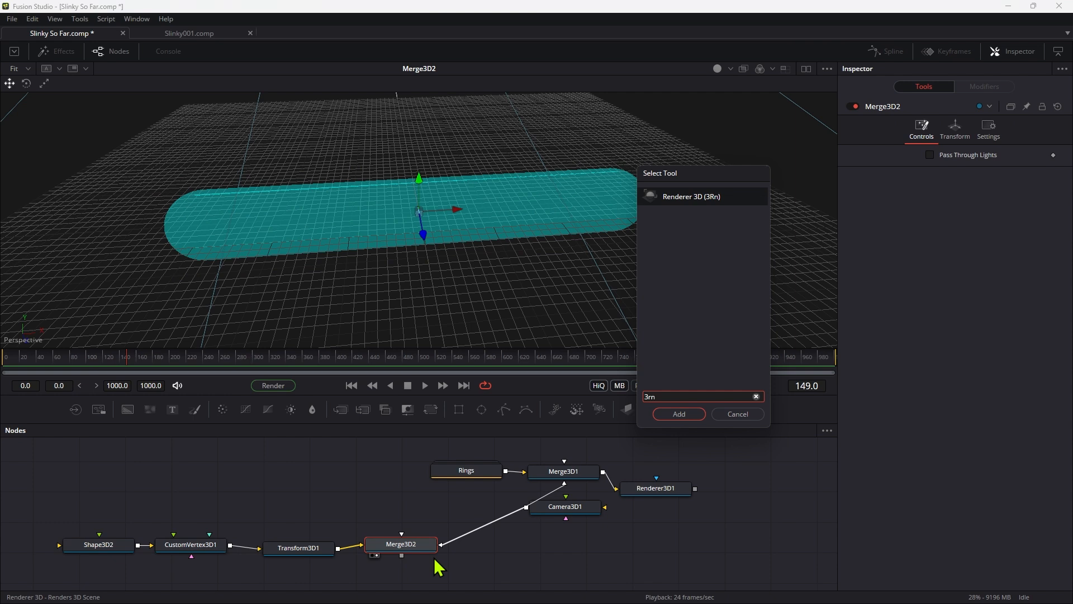
pyautogui.press('Return')
pyautogui.press('2')
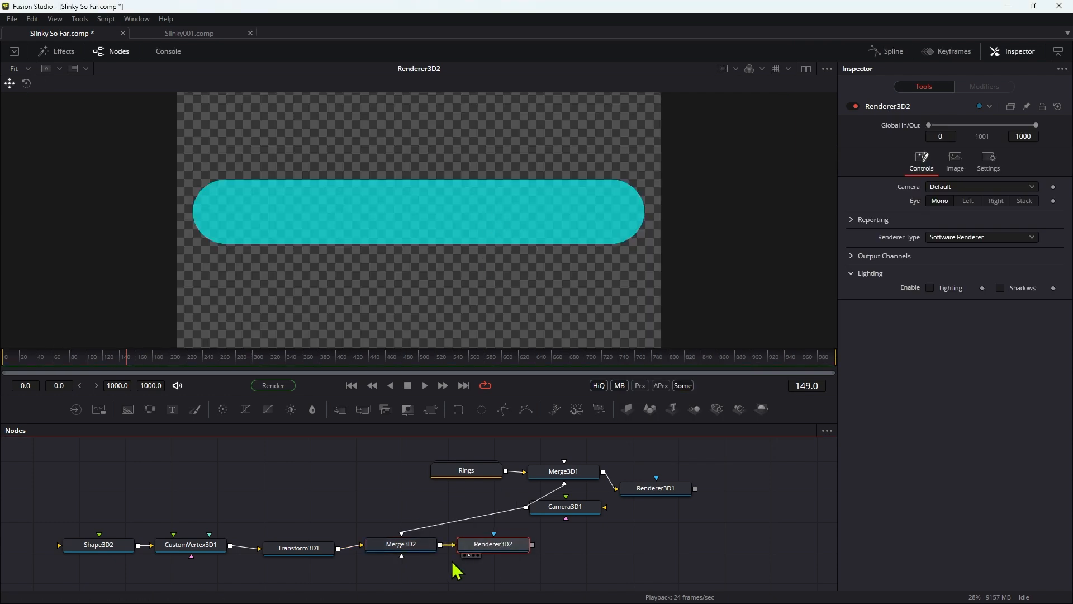
# - Move Renderer3D2 below Renderer3D1, merge Renderer3D1's output over it, view the merge and set its Alpha Gain to 0.0
pyautogui.moveTo(490, 547); pyautogui.dragTo(656, 546)
pyautogui.click(670, 488)
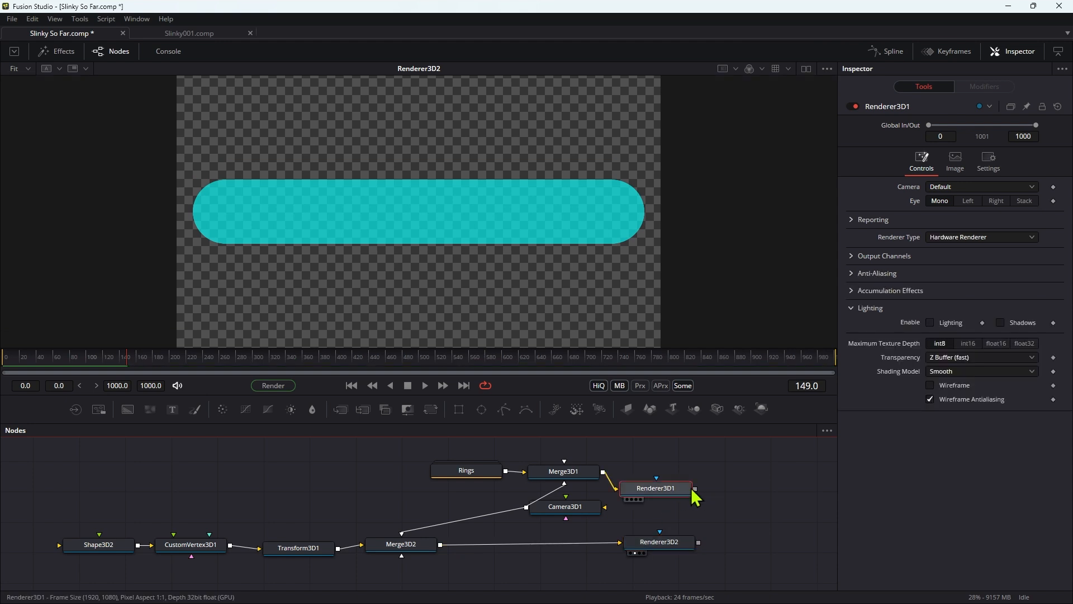
pyautogui.moveTo(697, 489); pyautogui.dragTo(700, 545)
pyautogui.press('1')
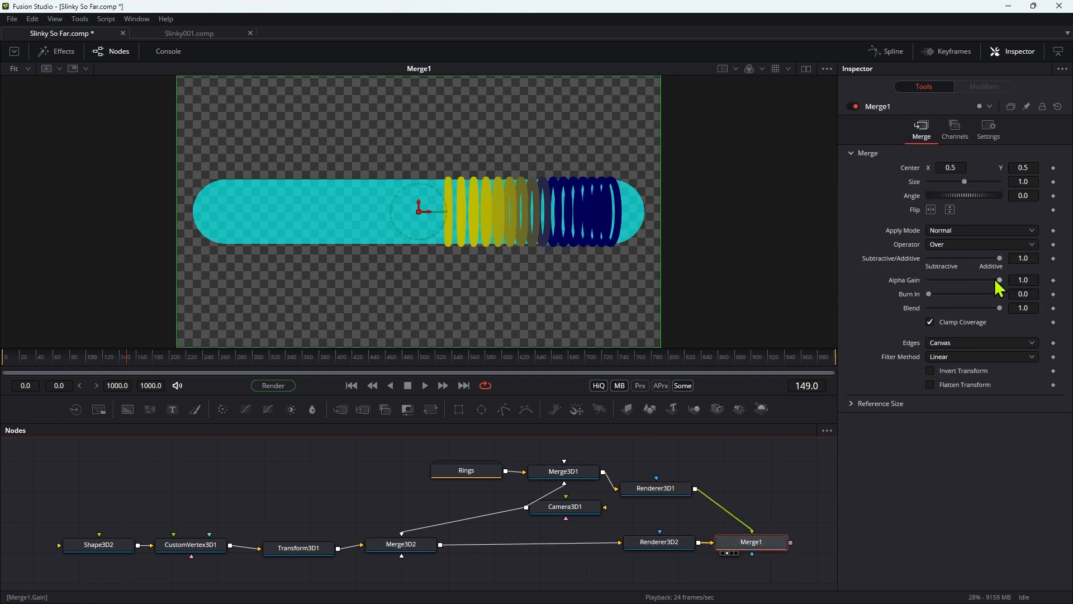
pyautogui.moveTo(998, 282); pyautogui.dragTo(808, 301)
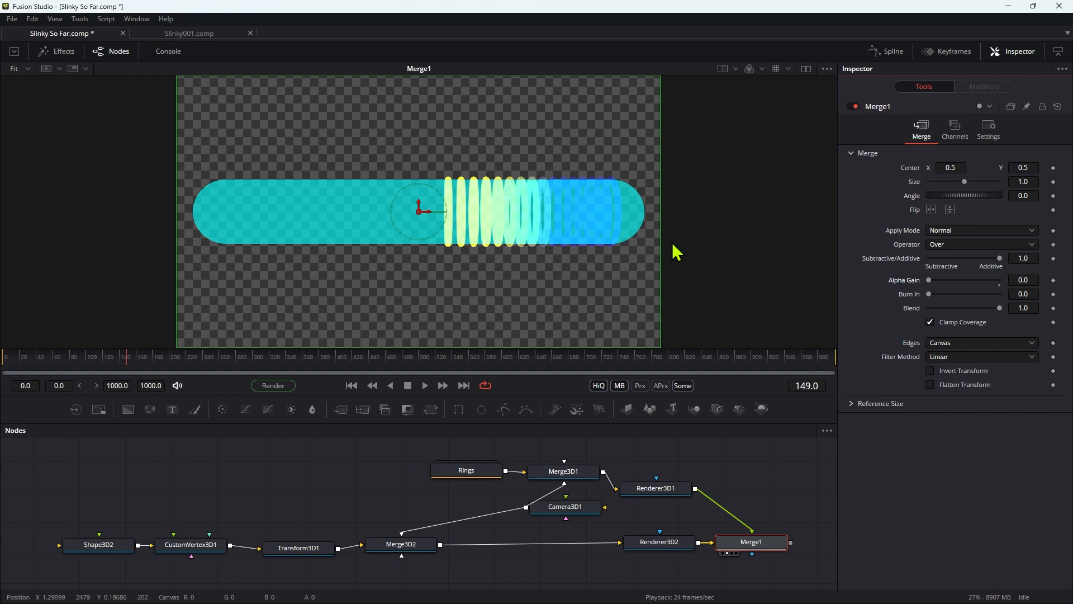
# - Set the radius of the Shape3D2 sphere to 1.3
pyautogui.click(103, 545)
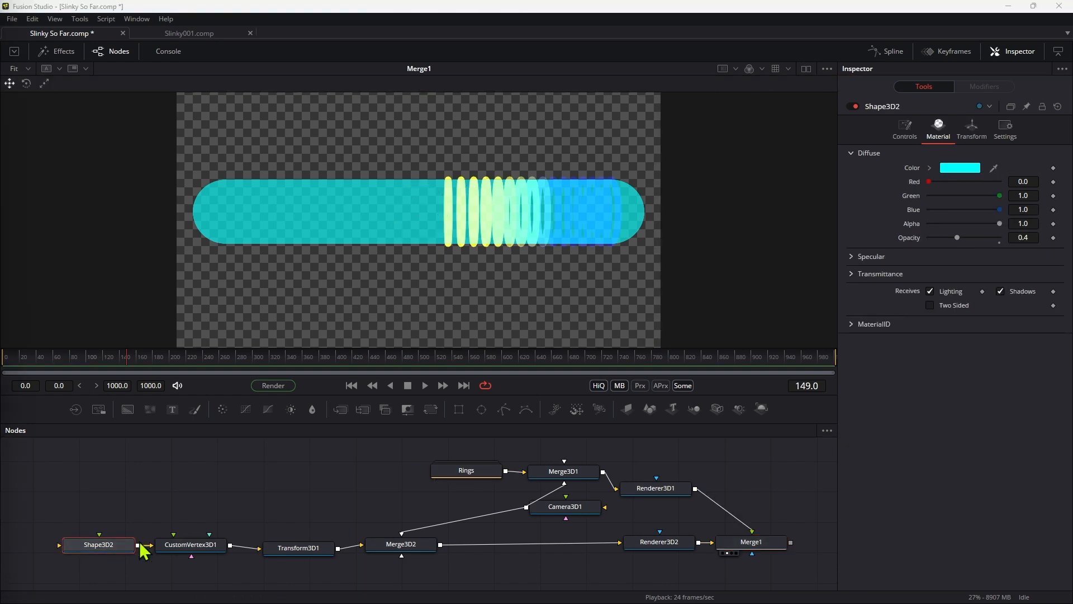
pyautogui.click(901, 132)
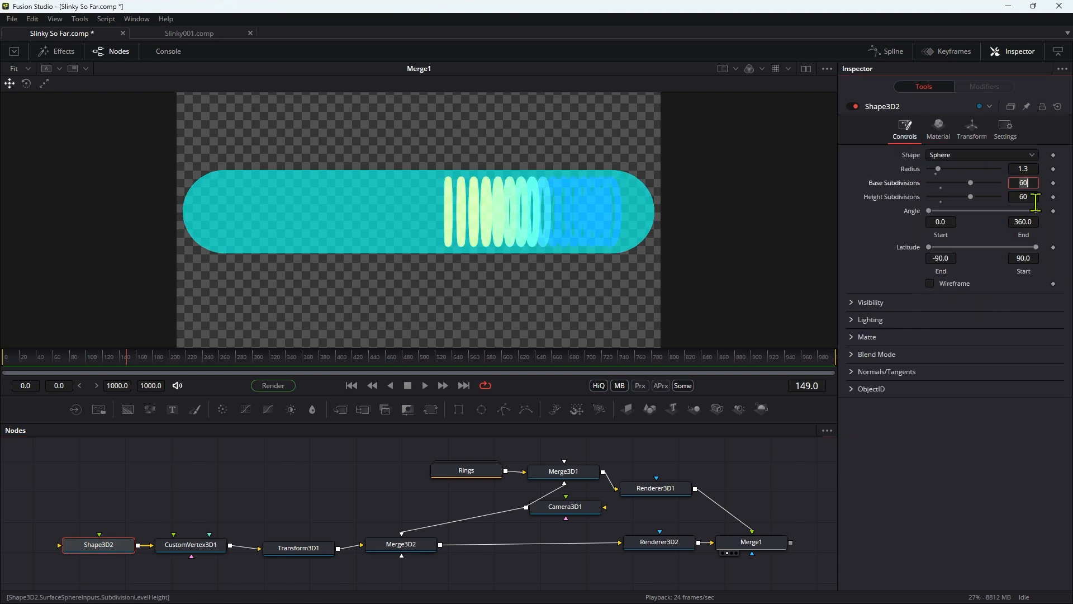
# - Move Shape3D2, CustomVertex3D1 and Transform3D1 away from Merge3D2, and insert a Duplicate 3D node after Transform3D1
pyautogui.moveTo(65, 515); pyautogui.dragTo(270, 552)
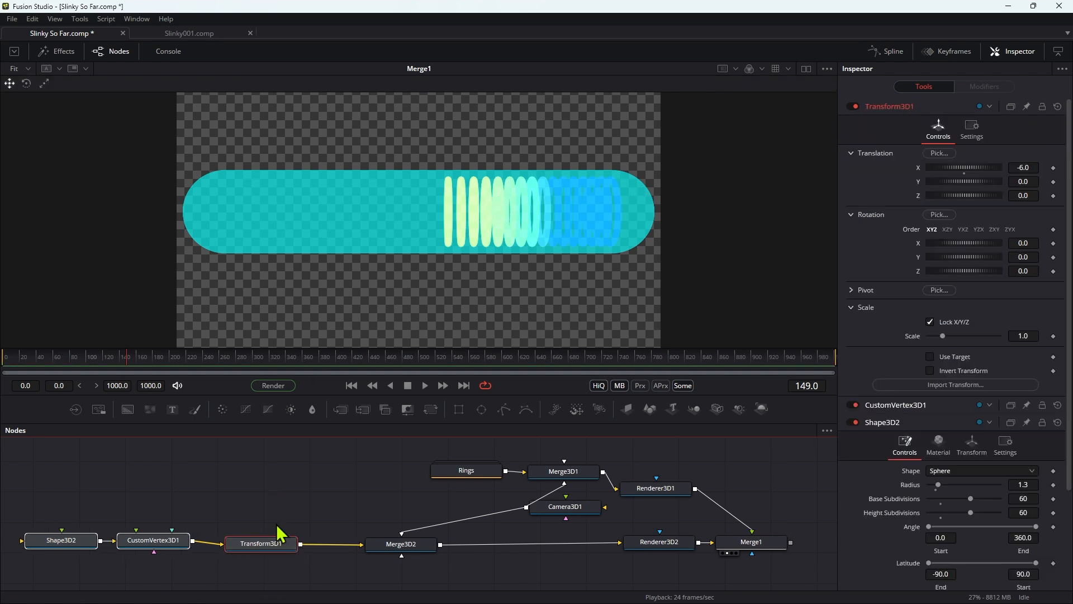
pyautogui.moveTo(275, 541); pyautogui.dragTo(256, 539)
pyautogui.hotkey('ctrl', 'space')
pyautogui.write('du')
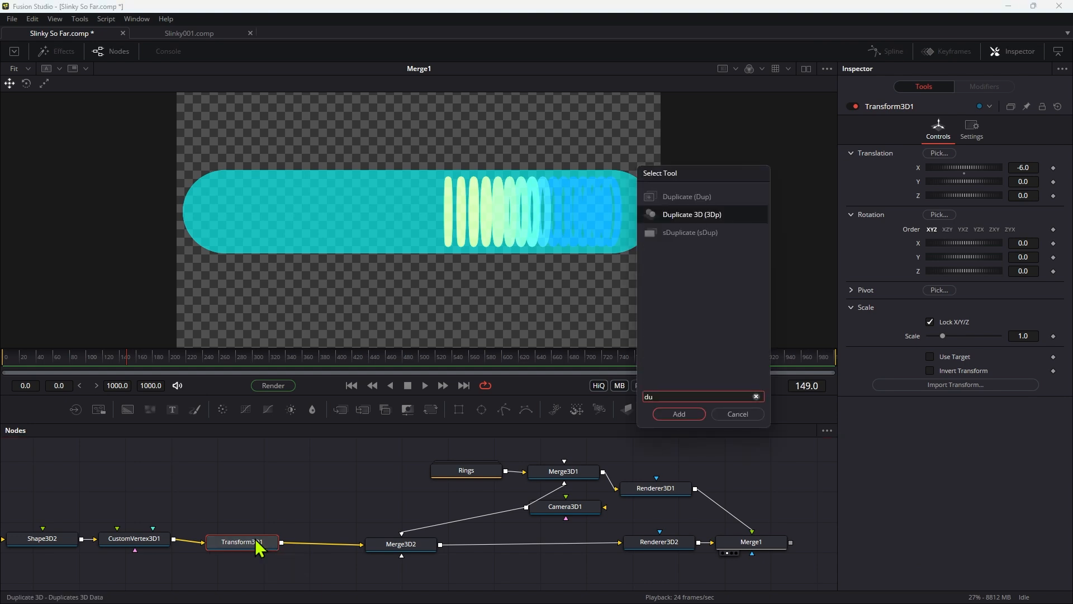
pyautogui.press('Return')
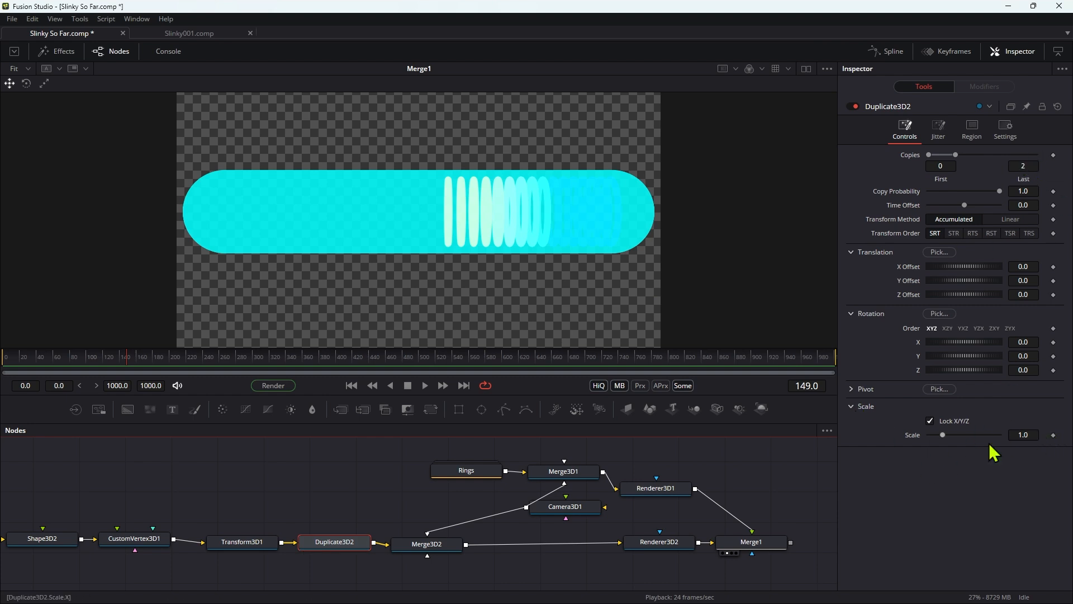
# - Unlock Duplicate3D2's scale, set it to X 0.98, Y 0.925 and Z 0.98, and enlarge the viewer area
pyautogui.click(930, 421)
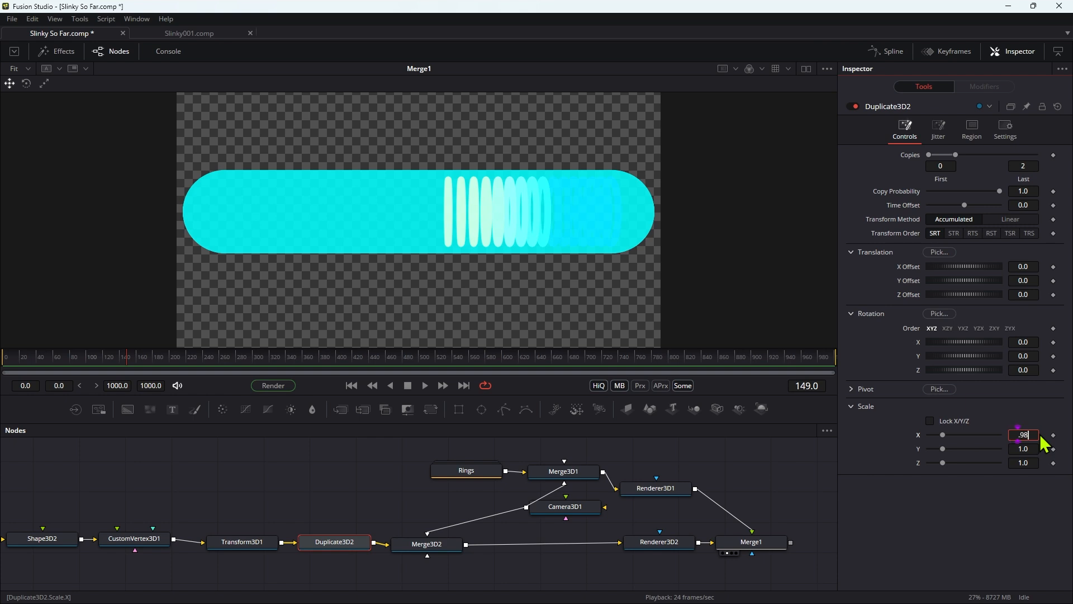
pyautogui.write('.98')
pyautogui.press('Tab')
pyautogui.press('Tab')
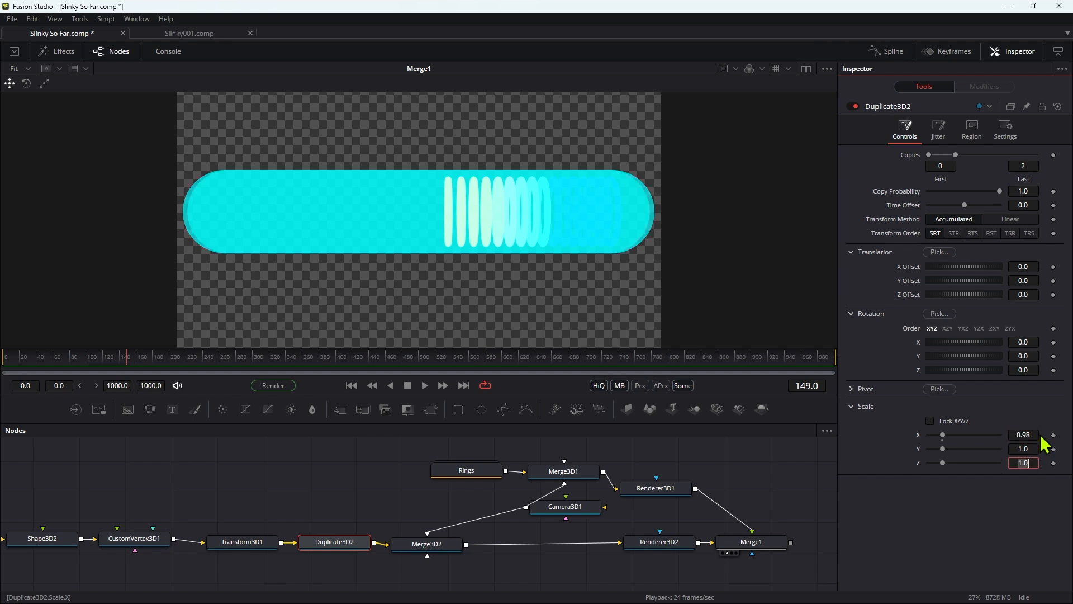
pyautogui.press('Tab')
pyautogui.click(1034, 448)
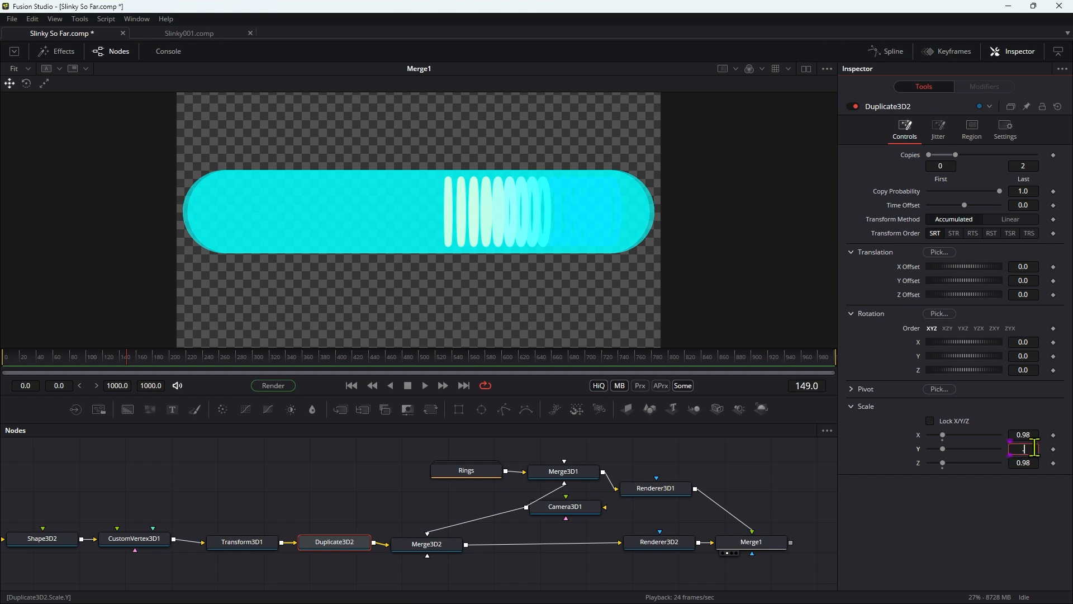
pyautogui.press('Tab')
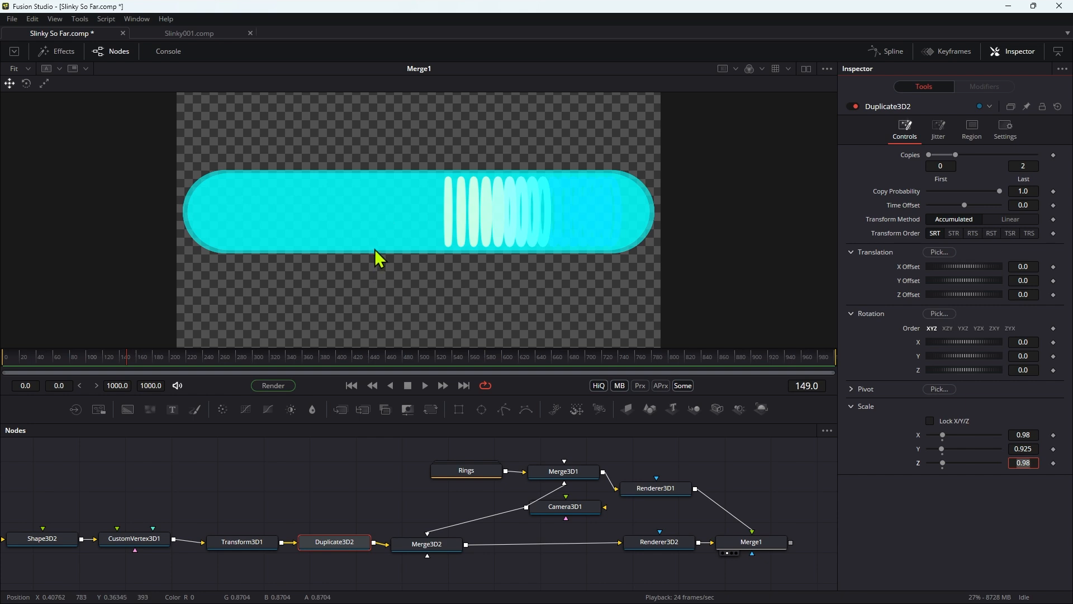
pyautogui.moveTo(362, 395); pyautogui.dragTo(360, 441)
pyautogui.click(1037, 449)
pyautogui.write('.98')
pyautogui.press('Tab')
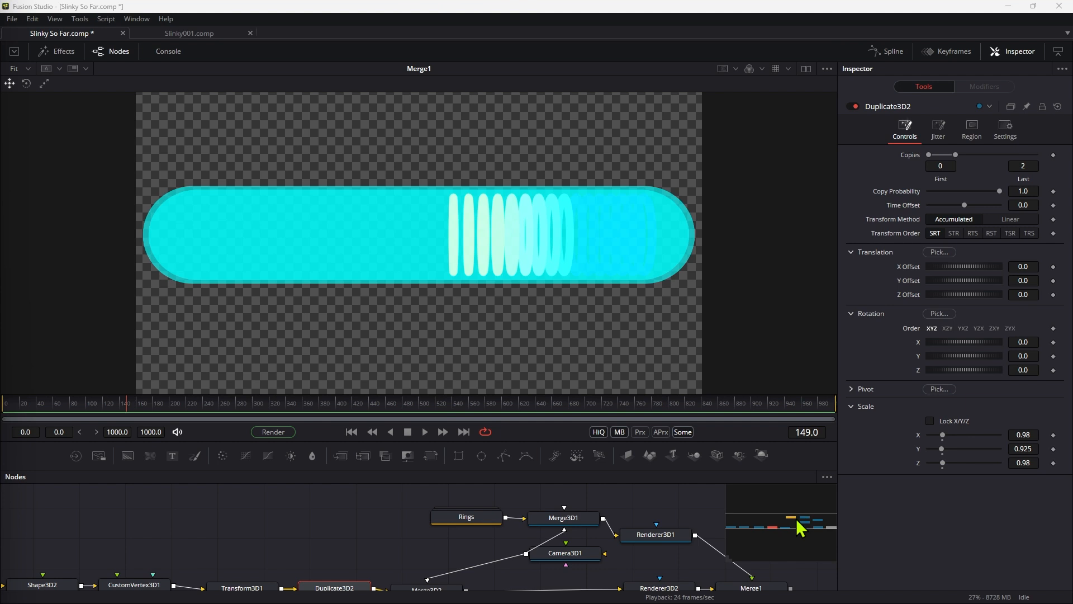
# - Add a Background node below Merge1, merge Merge1's output over it, and view the new merge
pyautogui.moveTo(796, 519); pyautogui.dragTo(812, 529)
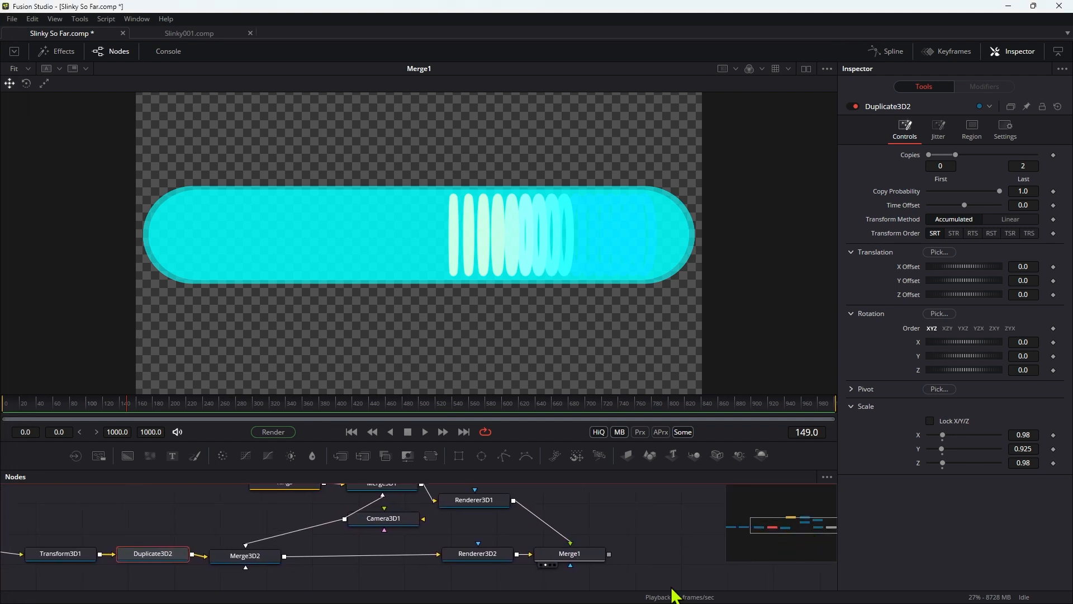
pyautogui.click(571, 553)
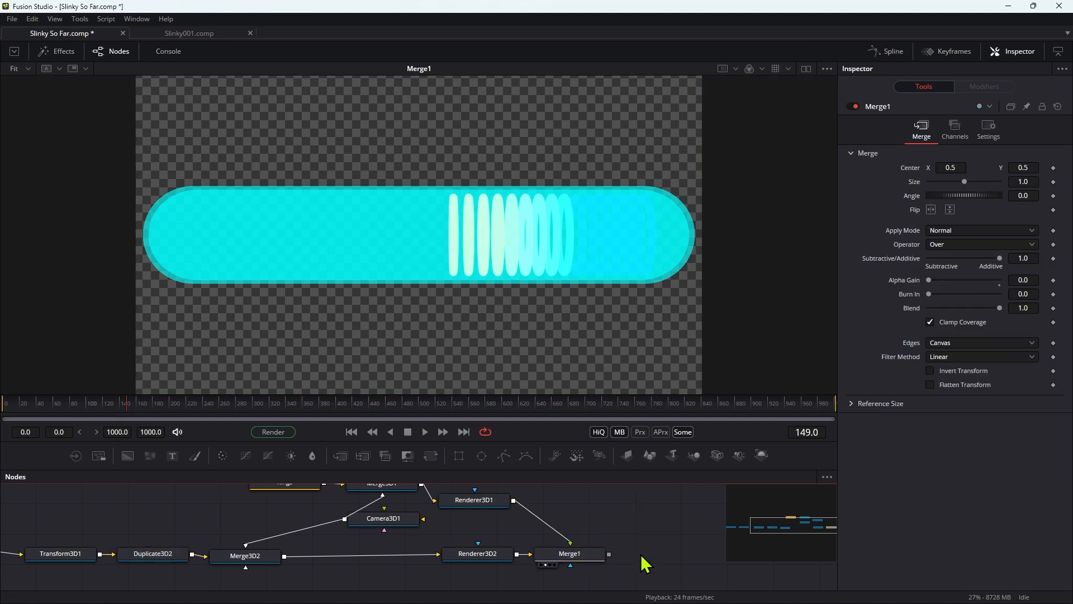
pyautogui.hotkey('shift', 'space')
pyautogui.write('du')
pyautogui.press('BackSpace')
pyautogui.press('BackSpace')
pyautogui.write('bg')
pyautogui.press('Return')
pyautogui.moveTo(642, 556); pyautogui.dragTo(565, 583)
pyautogui.moveTo(609, 553); pyautogui.dragTo(539, 242)
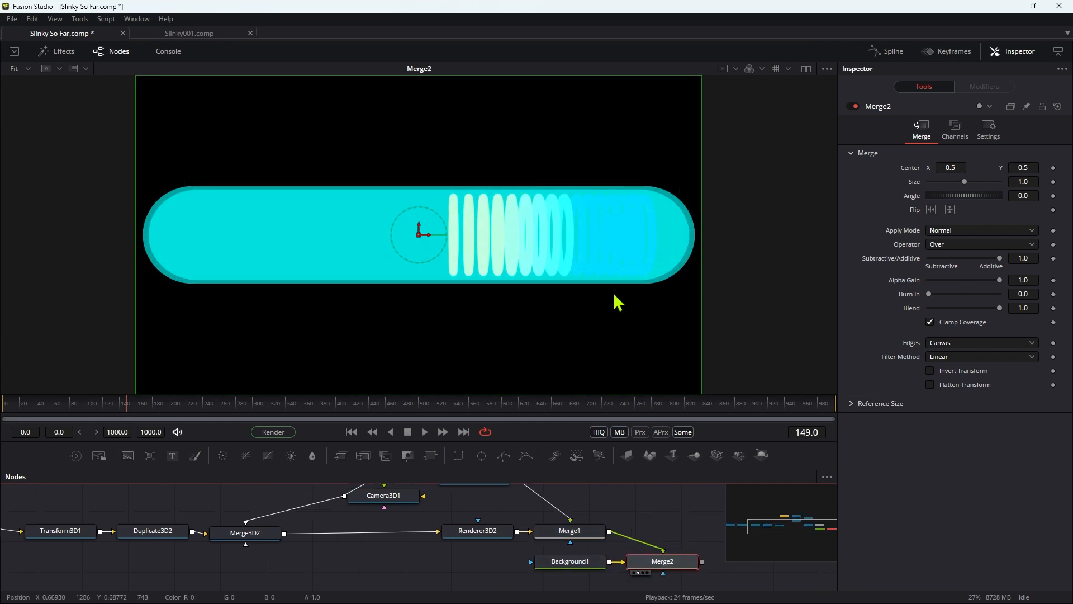
# - Drive Camera3D1's Z pivot with the expression -Transform3DOp.Translate.Z, linked from its Z translation
pyautogui.moveTo(389, 551); pyautogui.dragTo(562, 555, button='middle')
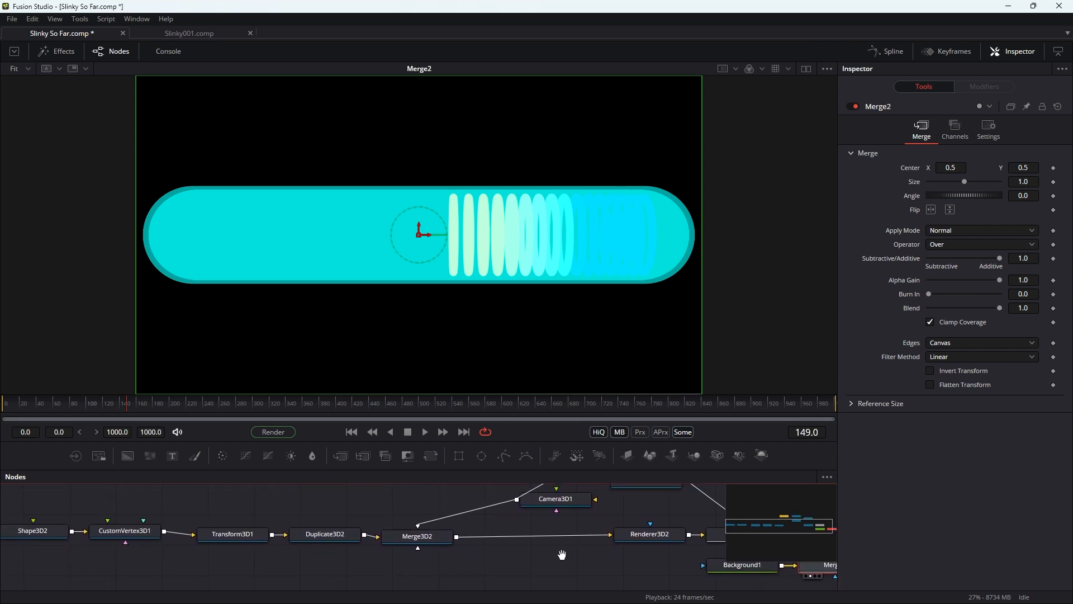
pyautogui.click(559, 498)
pyautogui.click(1023, 271)
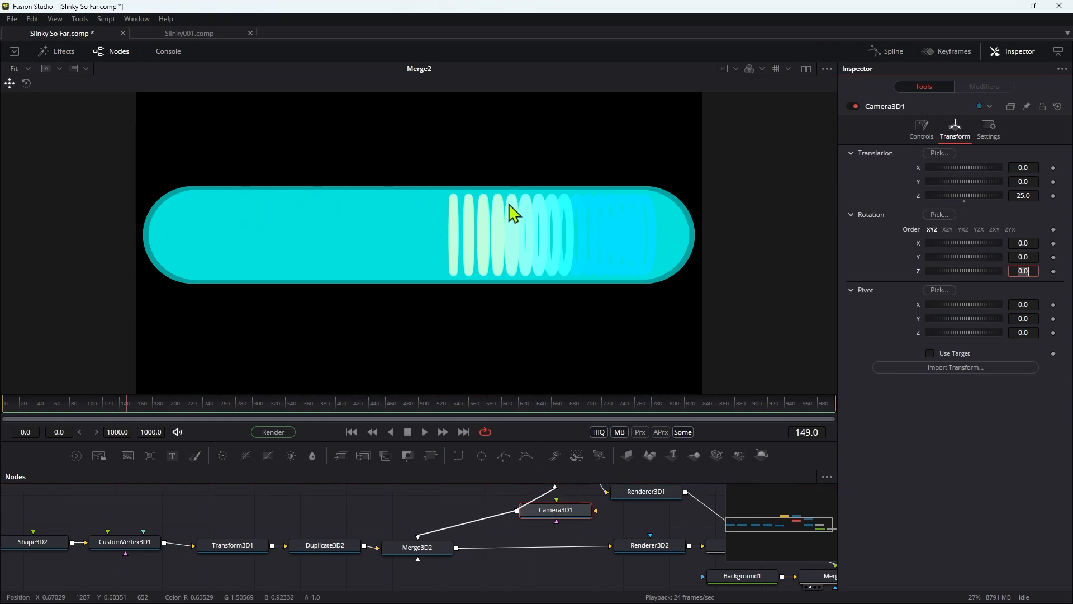
pyautogui.rightClick(967, 341)
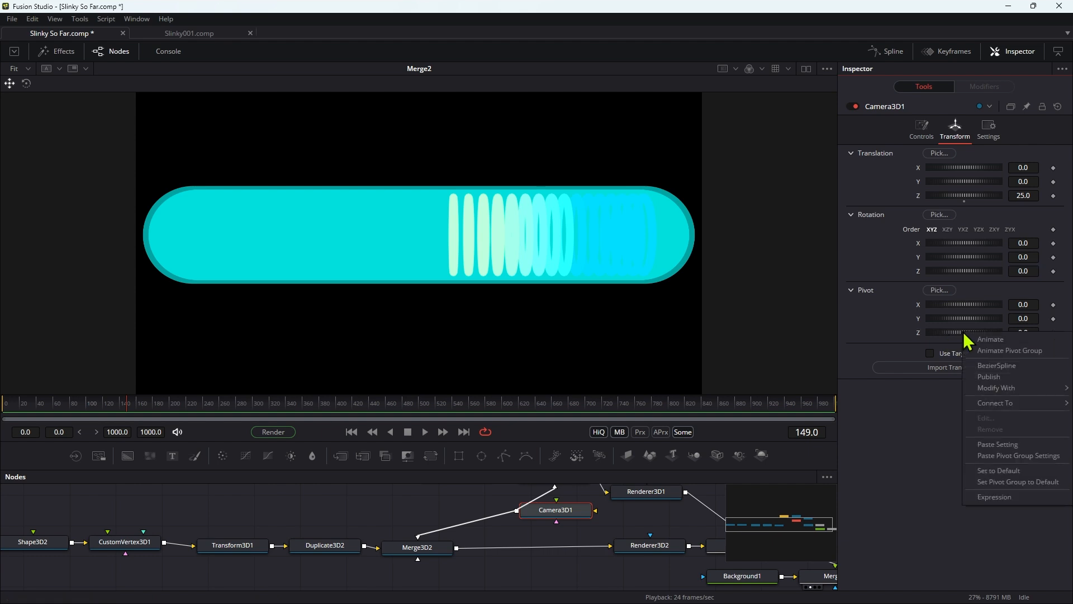
pyautogui.click(995, 497)
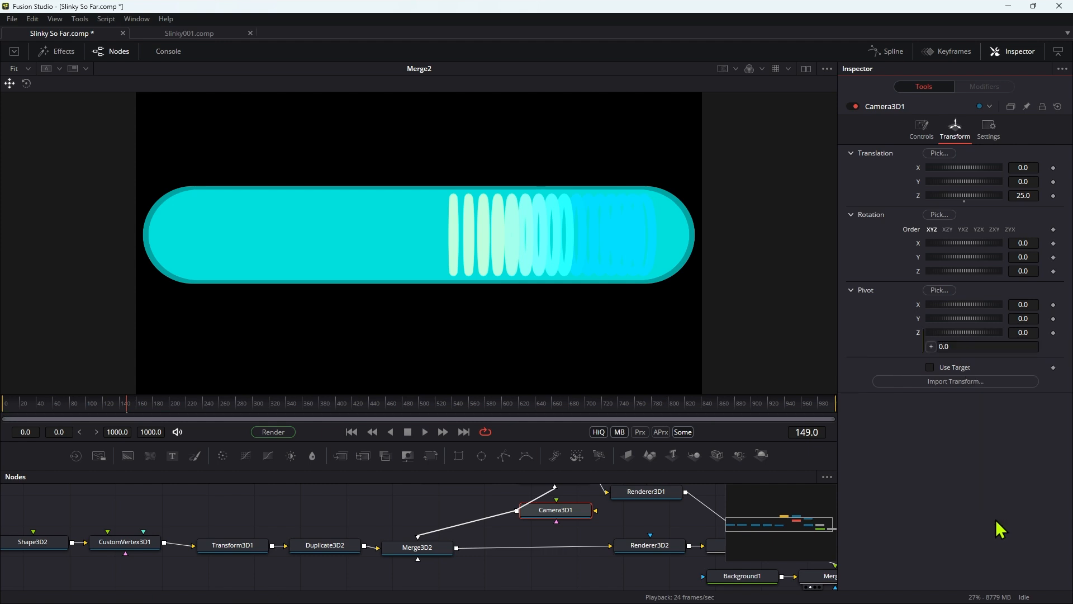
pyautogui.moveTo(932, 346); pyautogui.dragTo(971, 200)
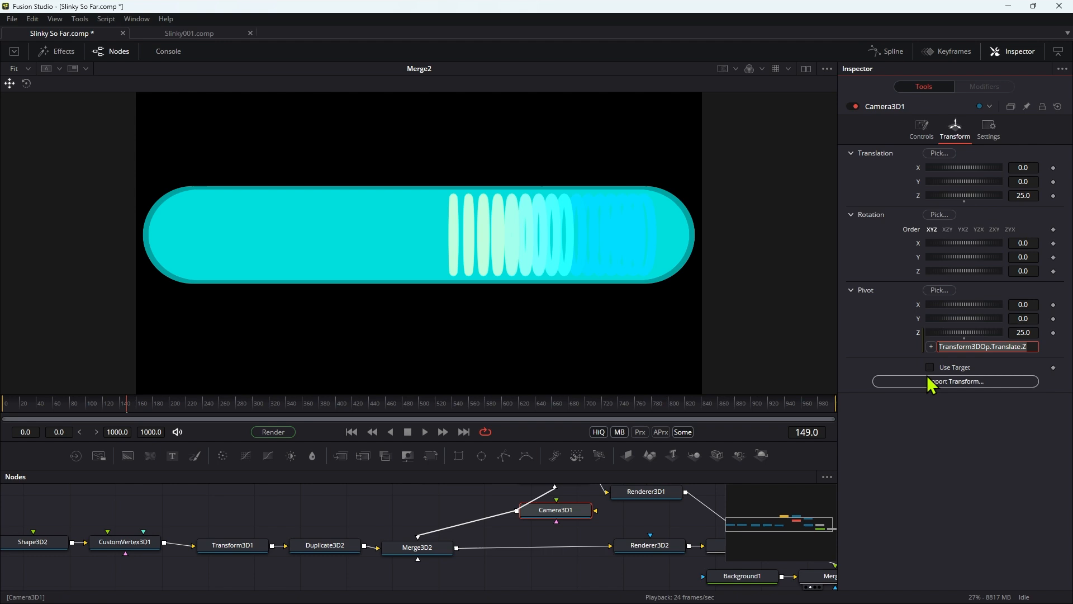
pyautogui.press('Home')
pyautogui.write('-')
pyautogui.press('Tab')
# - Orbit Camera3D1 to a Y rotation of about 46.9 and set its Y translation to -1.0
pyautogui.moveTo(960, 259); pyautogui.dragTo(969, 262)
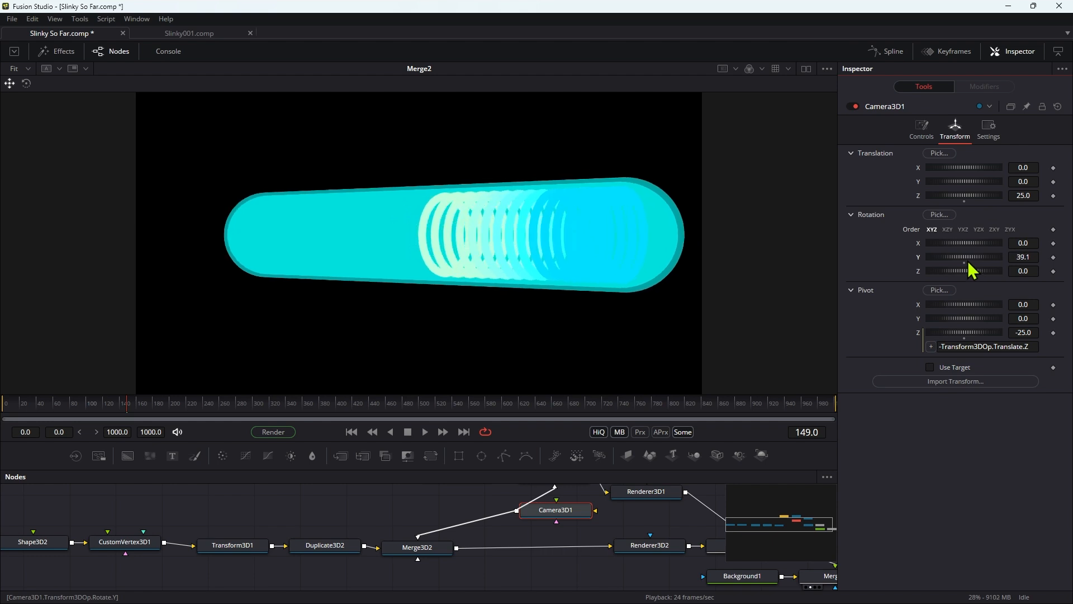
pyautogui.moveTo(986, 264)
pyautogui.mouseDown()
pyautogui.moveTo(901, 258)
pyautogui.moveTo(988, 257)
pyautogui.mouseUp()
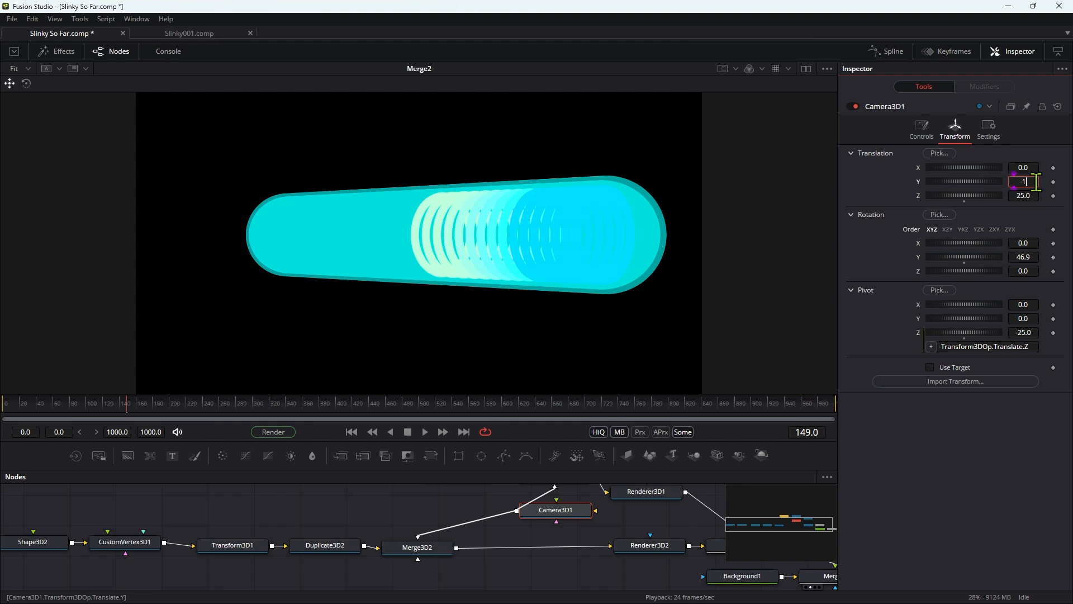
pyautogui.press('Tab')
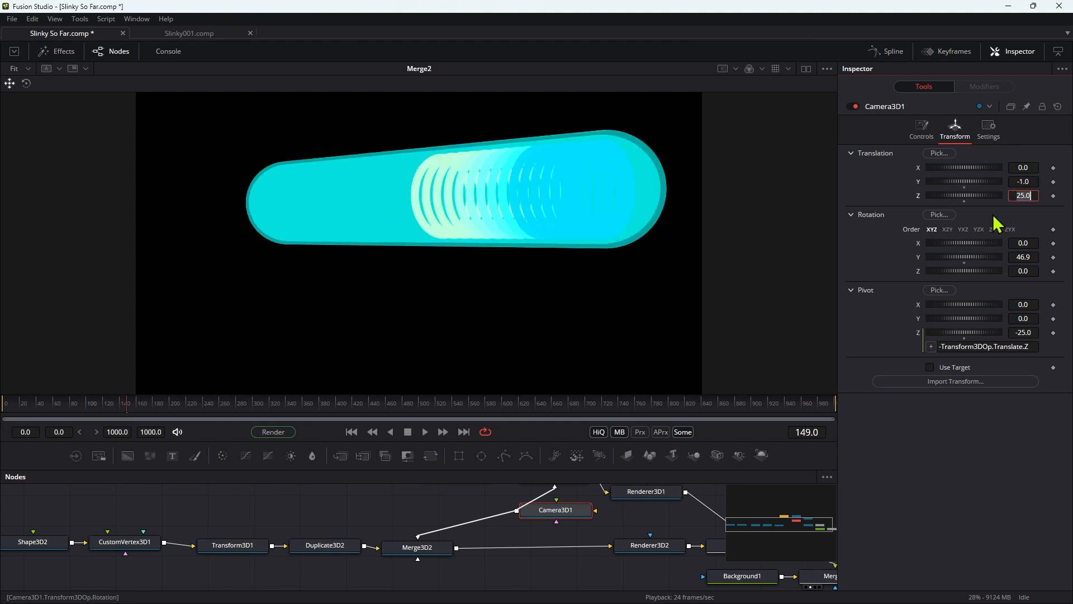
# - Set Camera3D1's X rotation to 2.0
pyautogui.moveTo(954, 246); pyautogui.dragTo(968, 256)
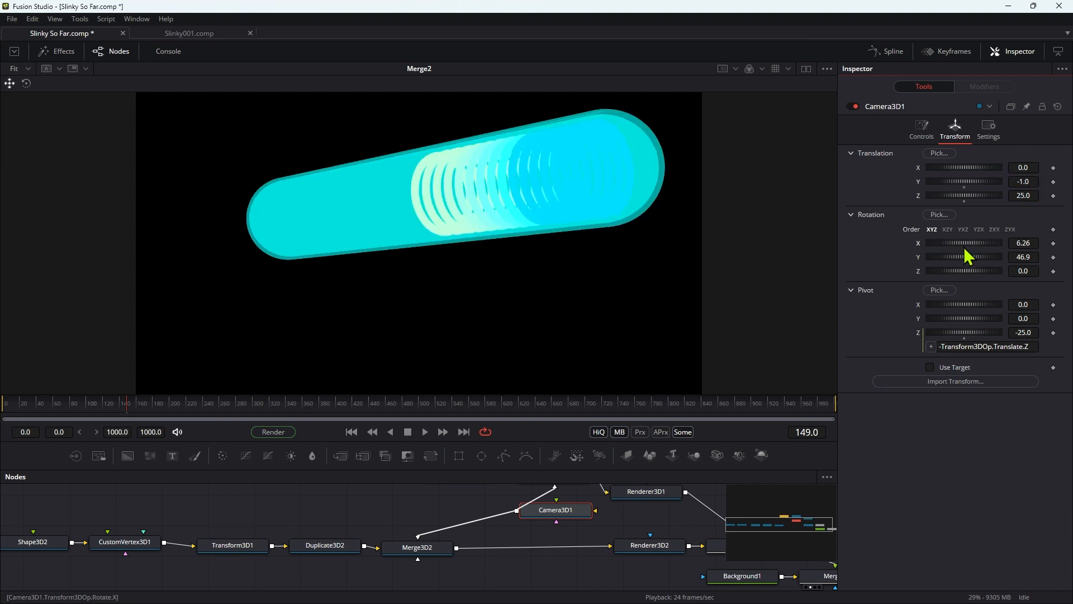
pyautogui.click(1022, 243)
pyautogui.write('0')
pyautogui.press('Tab')
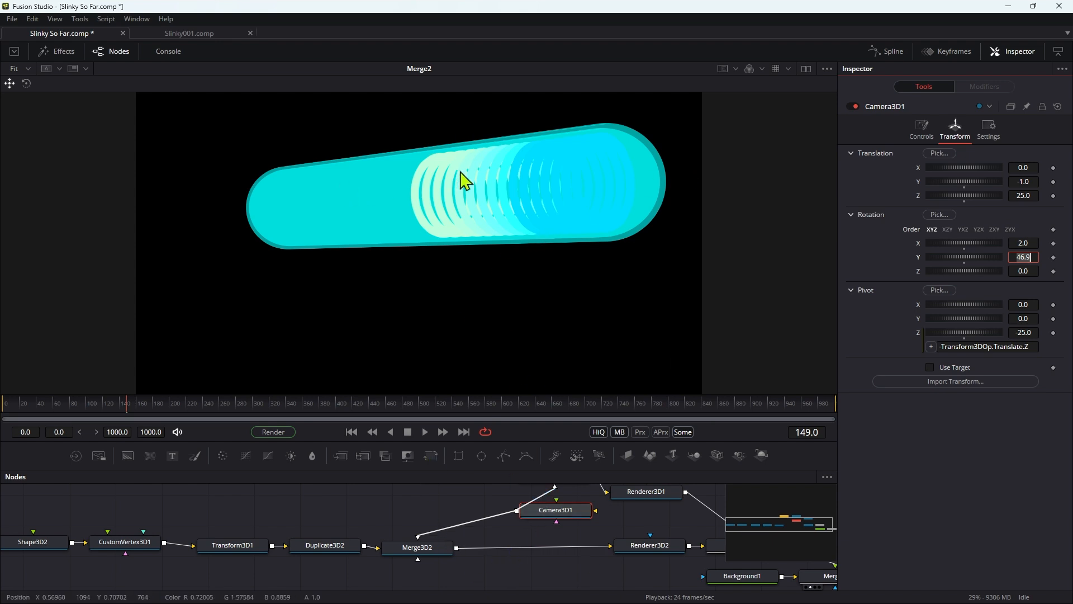
# - Enable lighting on Renderer3D2
pyautogui.moveTo(679, 523); pyautogui.dragTo(672, 539, button='middle')
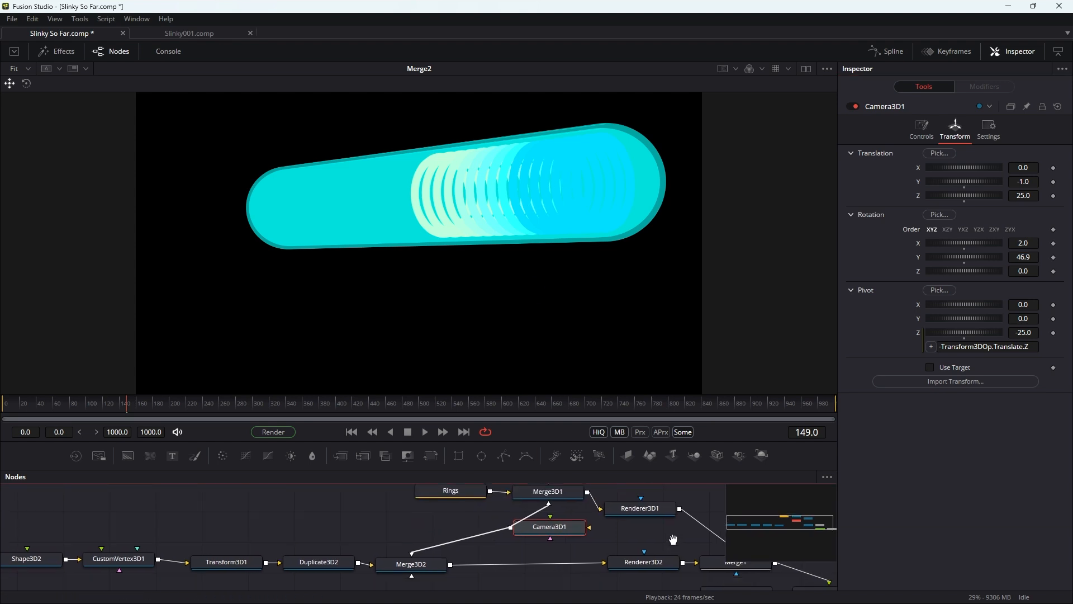
pyautogui.click(647, 507)
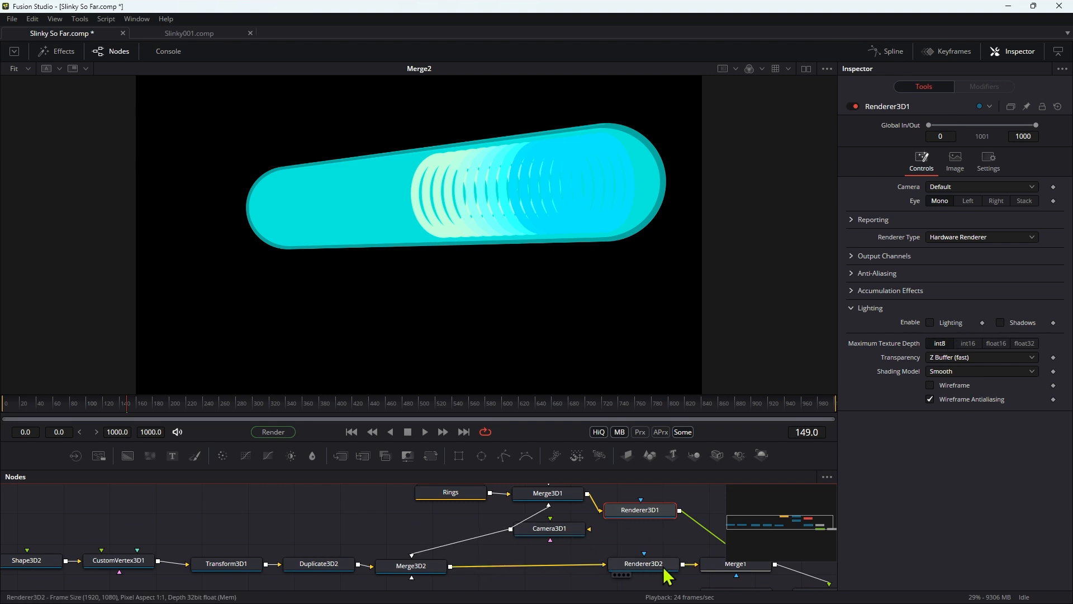
pyautogui.click(659, 570)
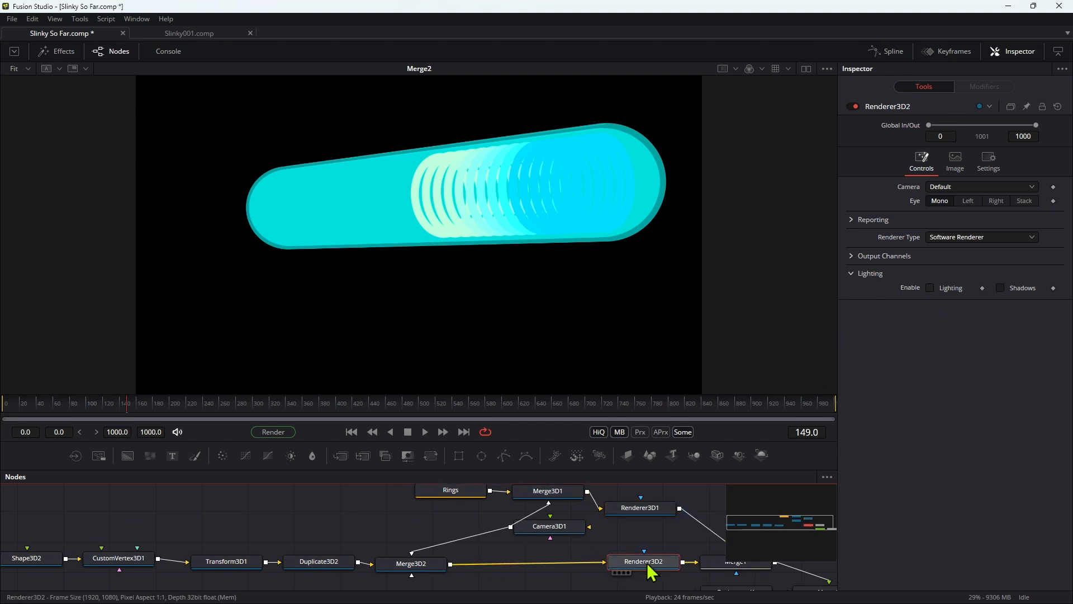
pyautogui.click(930, 288)
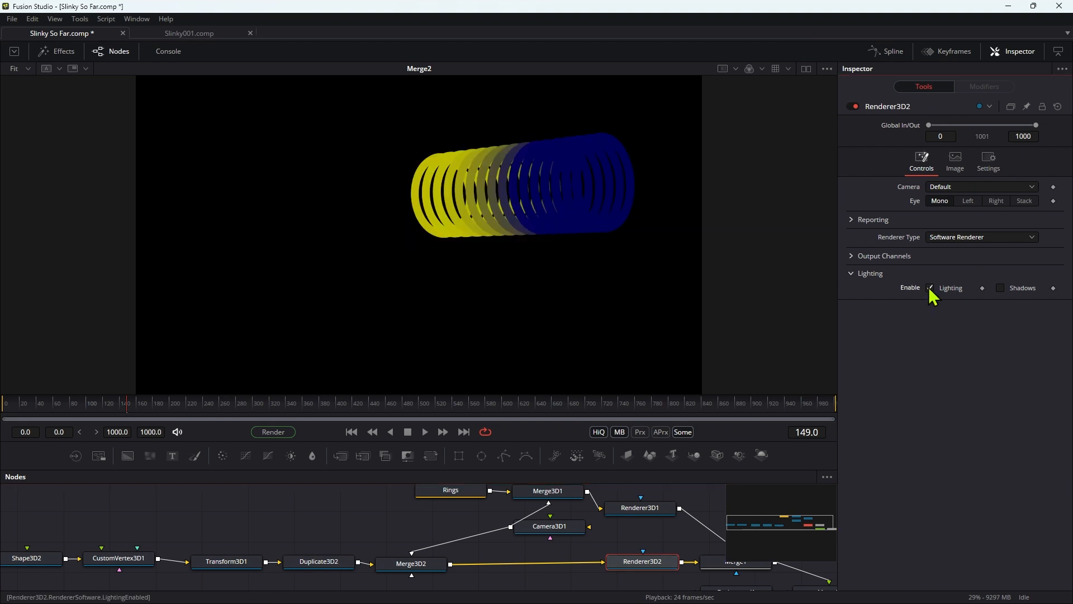
# - Add a Point Light connected to Merge3D2 and turn lighting back on in Renderer3D2
pyautogui.click(414, 565)
pyautogui.moveTo(414, 567); pyautogui.dragTo(418, 570)
pyautogui.moveTo(451, 555); pyautogui.dragTo(456, 494, button='middle')
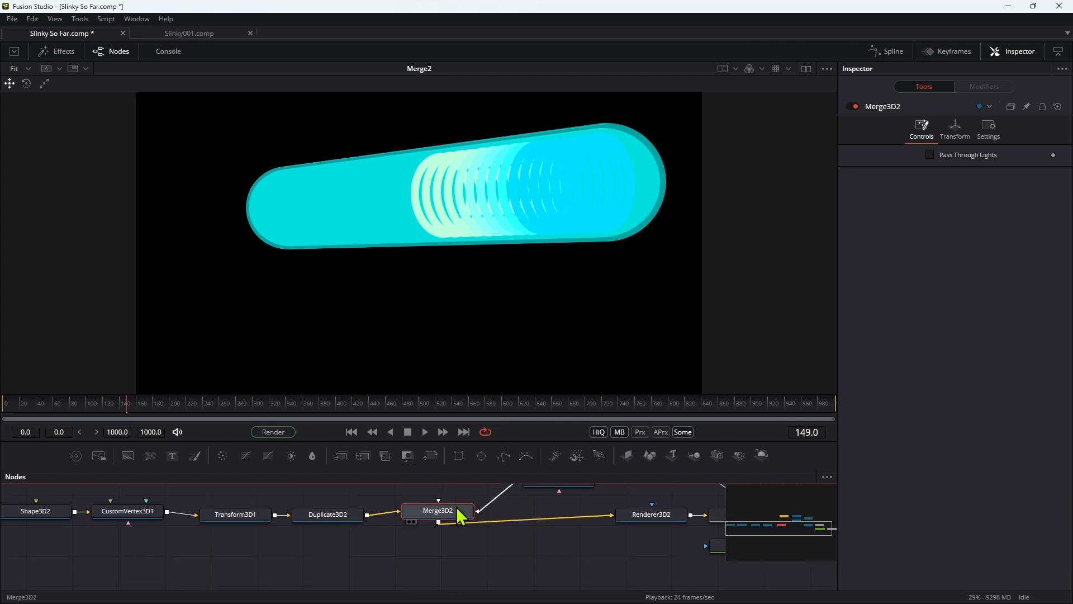
pyautogui.hotkey('shift', 'space')
pyautogui.write('point')
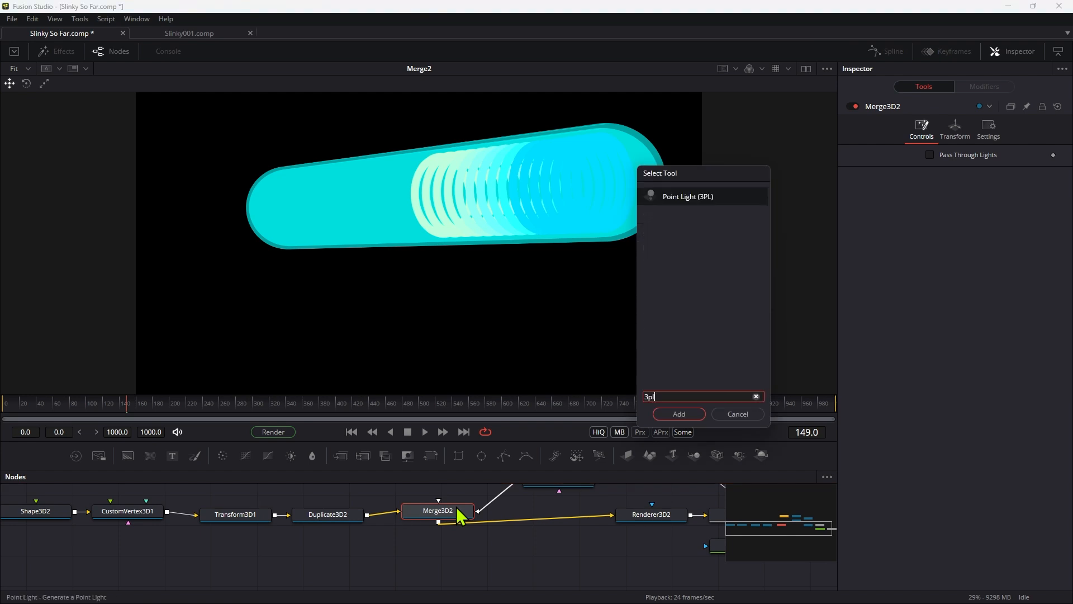
pyautogui.press('Return')
pyautogui.moveTo(563, 544); pyautogui.dragTo(412, 570)
pyautogui.click(651, 514)
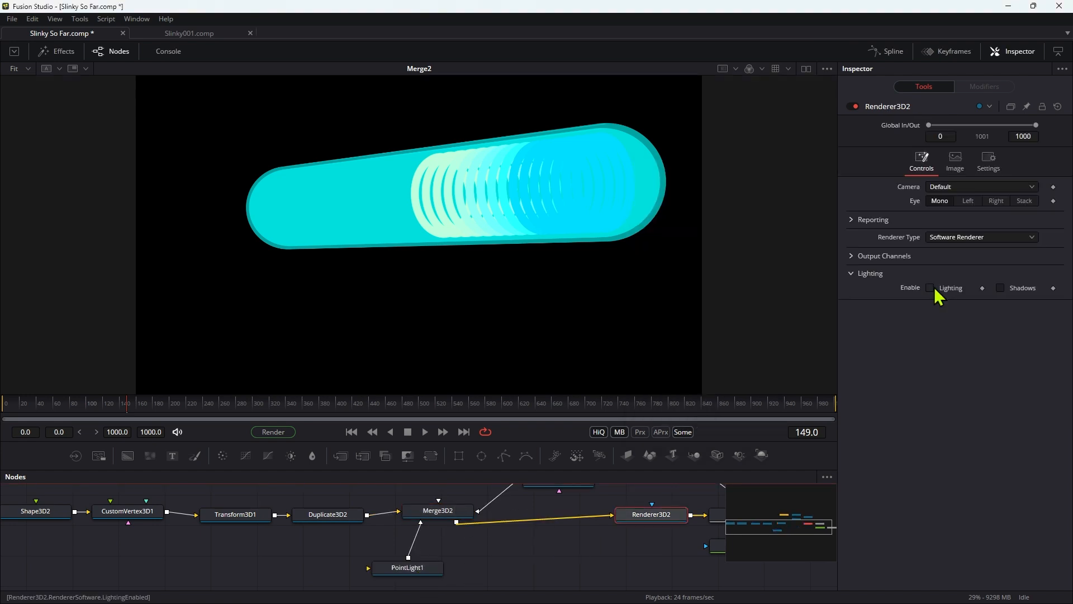
pyautogui.click(931, 288)
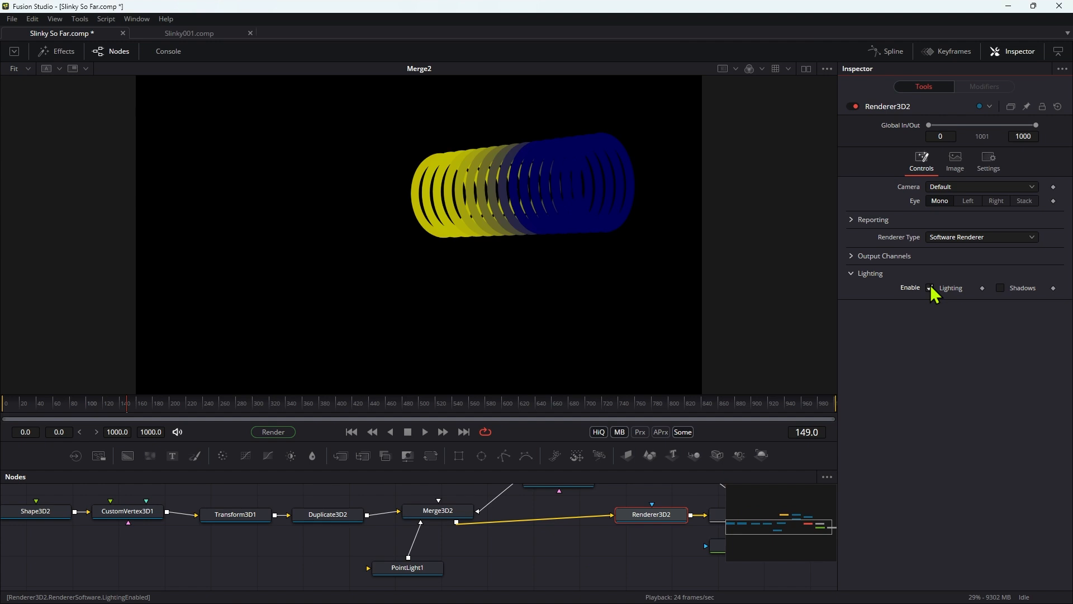
# - Set PointLight1's translation to X -3.0, Y 1.0 and Z 5.0
pyautogui.click(408, 568)
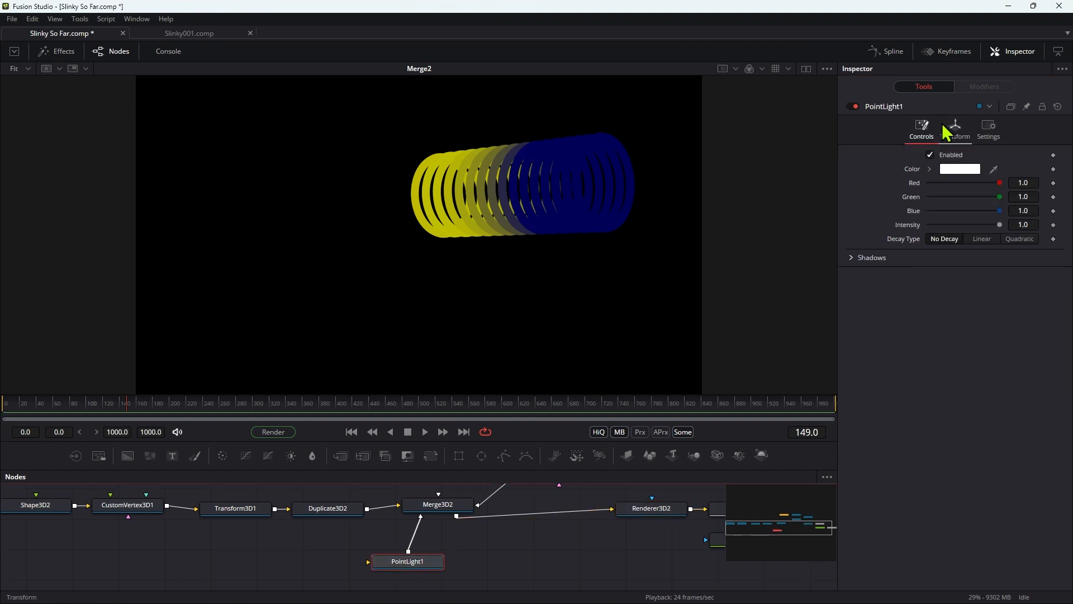
pyautogui.click(945, 132)
pyautogui.press('BackSpace')
pyautogui.press('BackSpace')
pyautogui.press('BackSpace')
pyautogui.press('BackSpace')
pyautogui.press('BackSpace')
pyautogui.write('-3')
pyautogui.press('Tab')
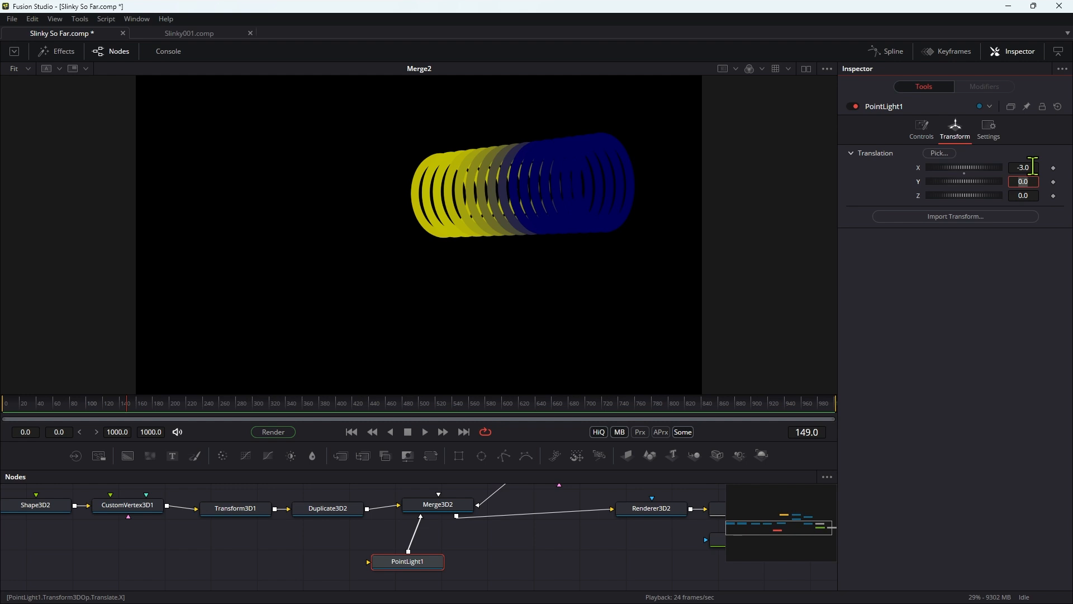
pyautogui.write('1')
pyautogui.press('Tab')
pyautogui.write('5')
pyautogui.press('Tab')
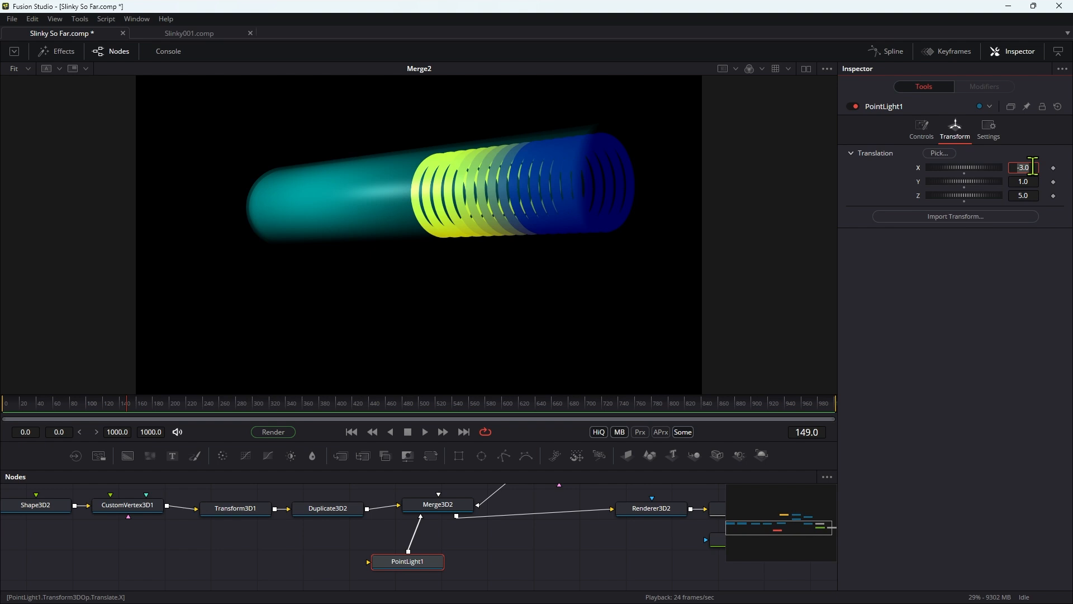
# - Paste a copy of PointLight1, connect it to Merge3D2 and set the copy's X translation to 3.0
pyautogui.moveTo(430, 567); pyautogui.dragTo(391, 572)
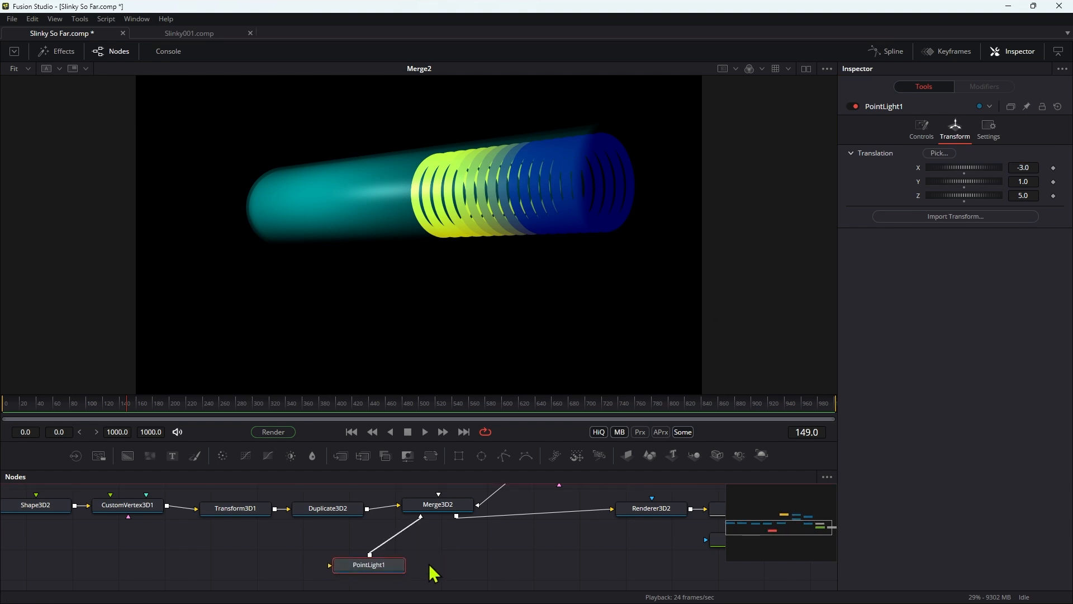
pyautogui.hotkey('ctrl', 'v')
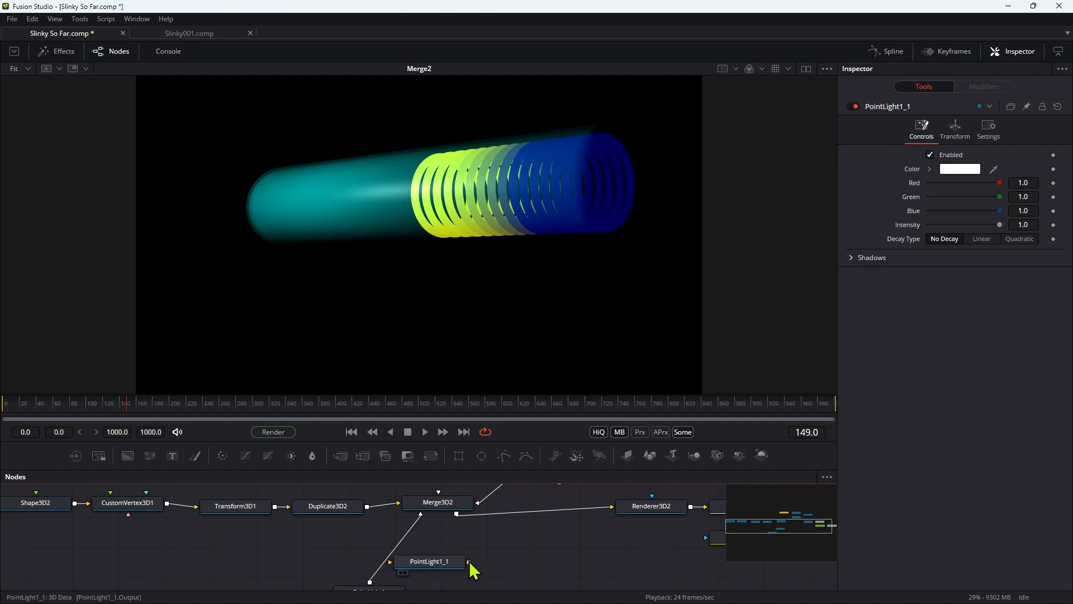
pyautogui.moveTo(472, 562); pyautogui.dragTo(440, 506)
pyautogui.moveTo(429, 562); pyautogui.dragTo(456, 574)
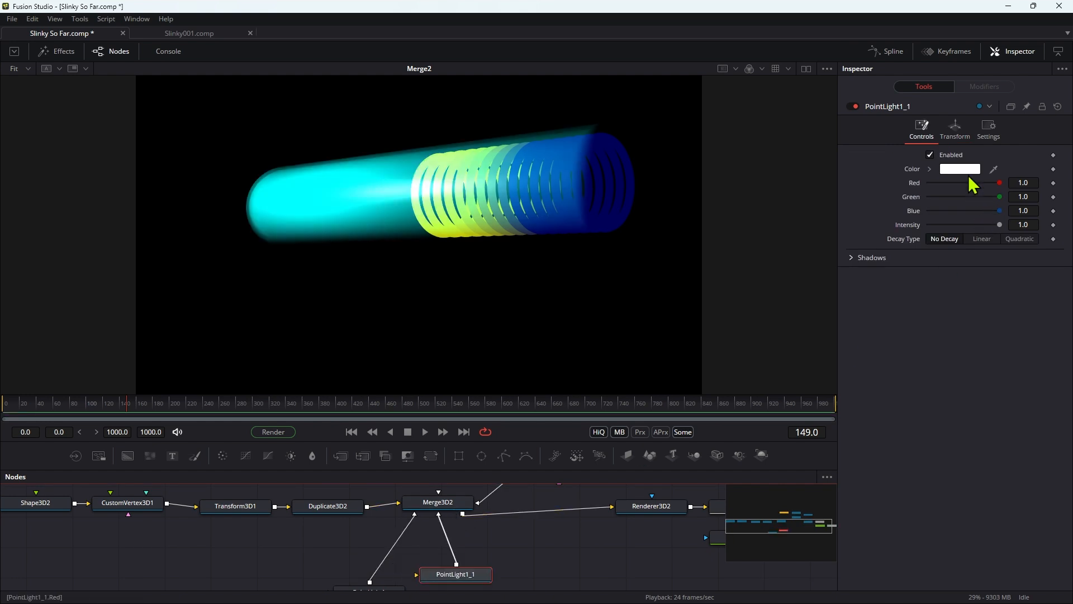
pyautogui.click(955, 129)
pyautogui.click(1035, 182)
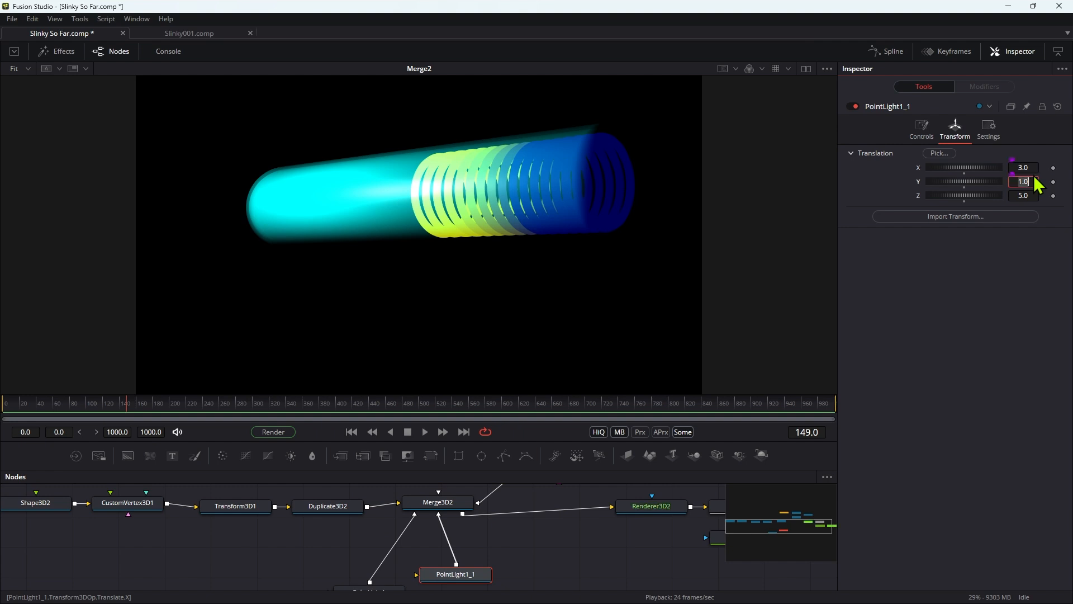
pyautogui.scroll(-1, 466, 583)
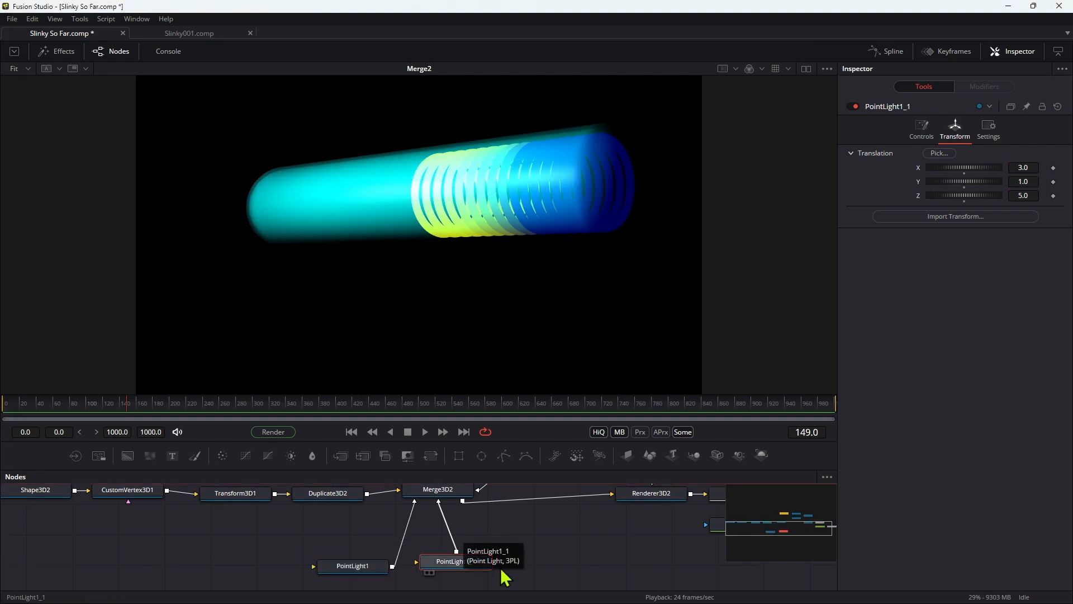
# - Paste a third point light into Merge3D2 and set its translation to X 0.0 and Z -5.0, keeping Y at 1.0
pyautogui.hotkey('ctrl', 'v')
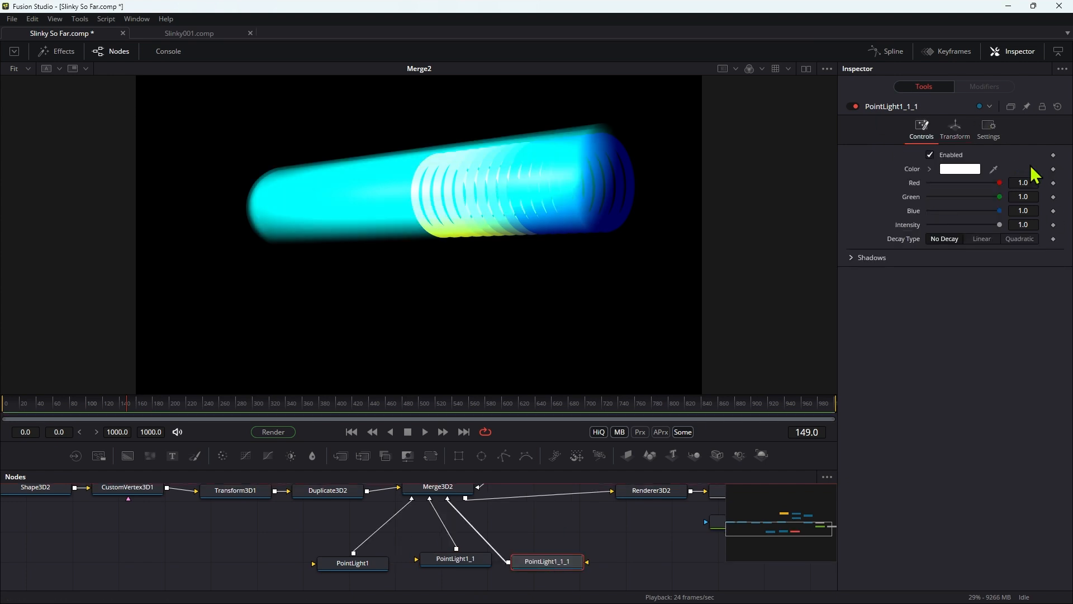
pyautogui.click(959, 130)
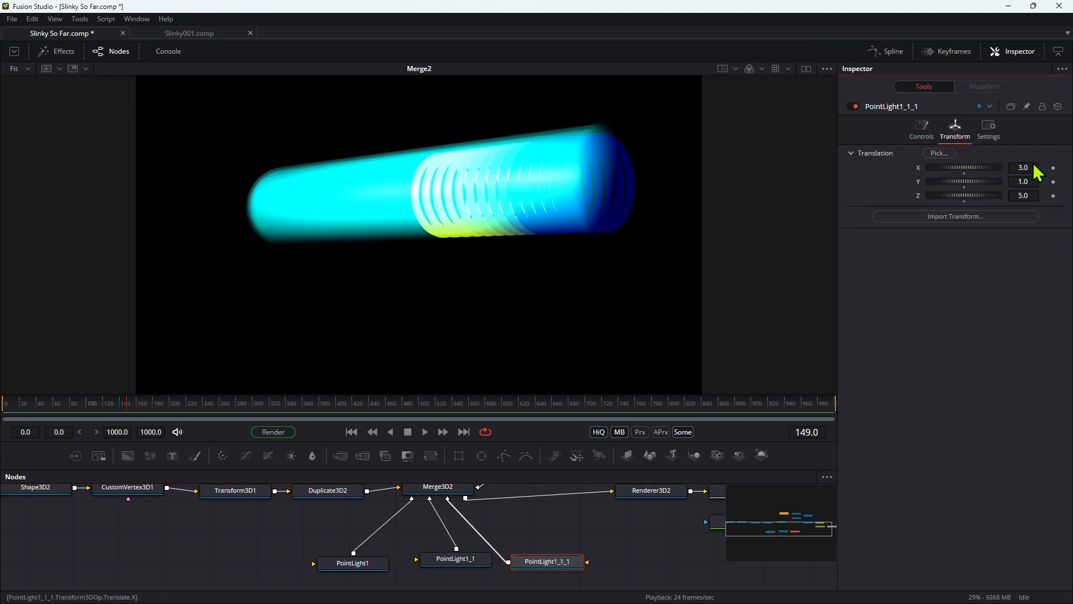
pyautogui.write('0')
pyautogui.press('Tab')
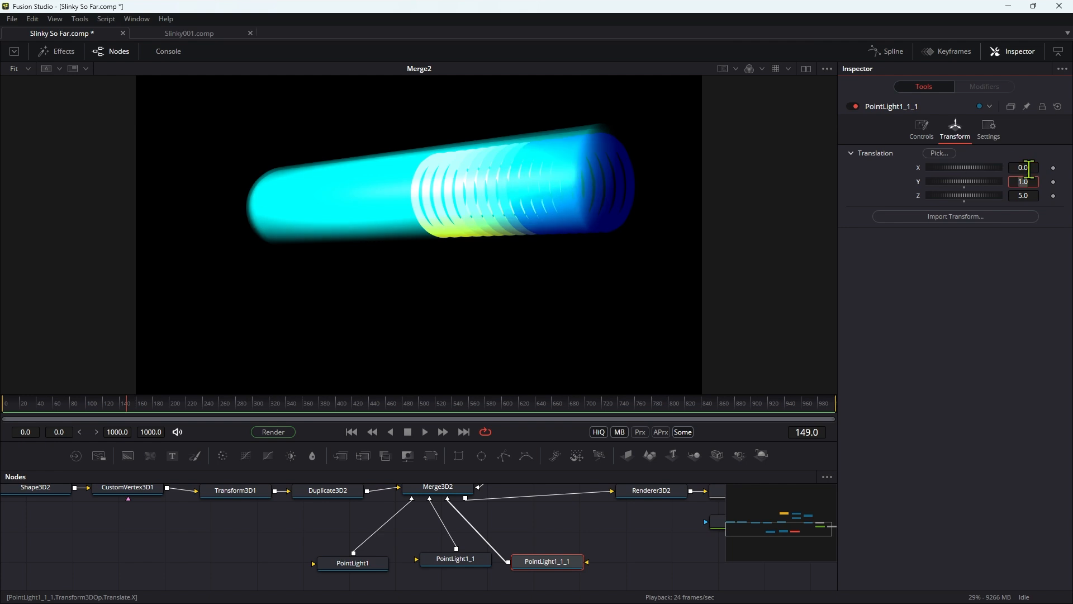
pyautogui.press('Tab')
pyautogui.press('Tab')
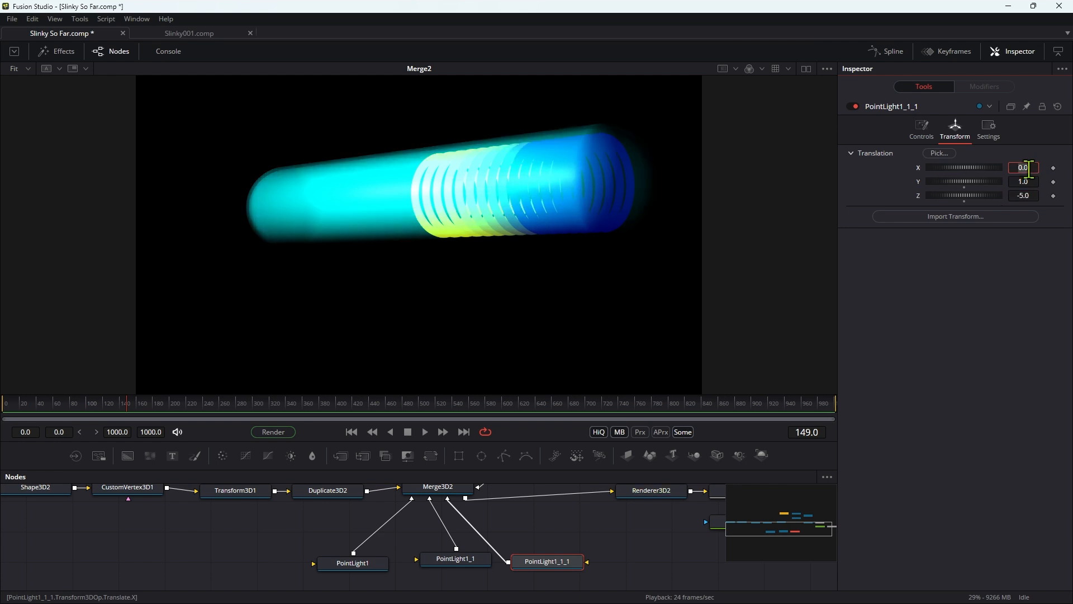
# - Add a Cook Torrance material feeding Shape3D2 and enable Two Sided Lighting on it
pyautogui.moveTo(254, 548); pyautogui.dragTo(548, 563, button='middle')
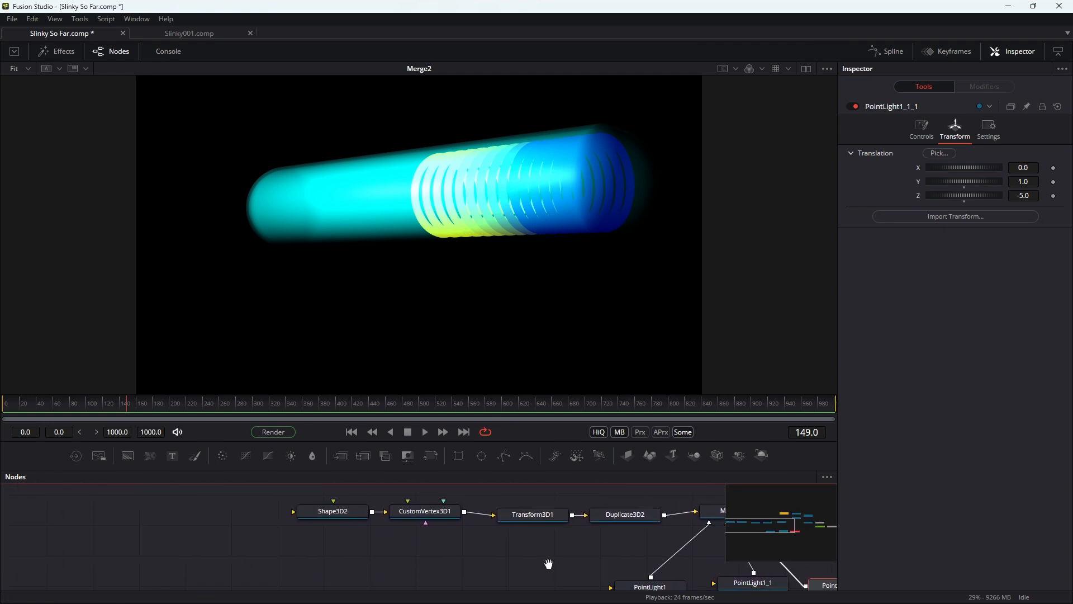
pyautogui.click(342, 517)
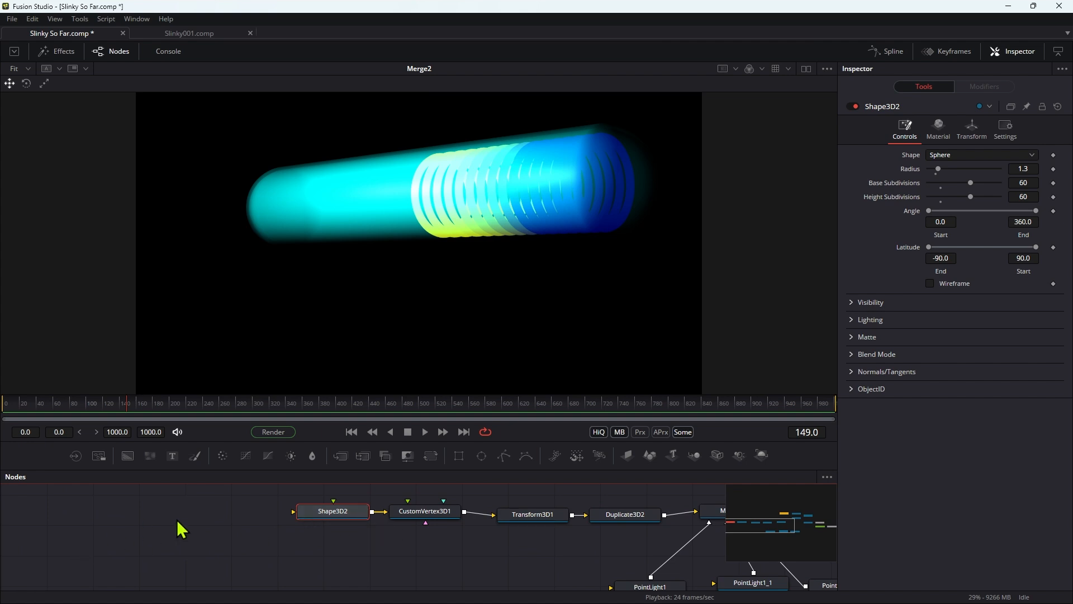
pyautogui.click(226, 522)
pyautogui.hotkey('shift', 'space')
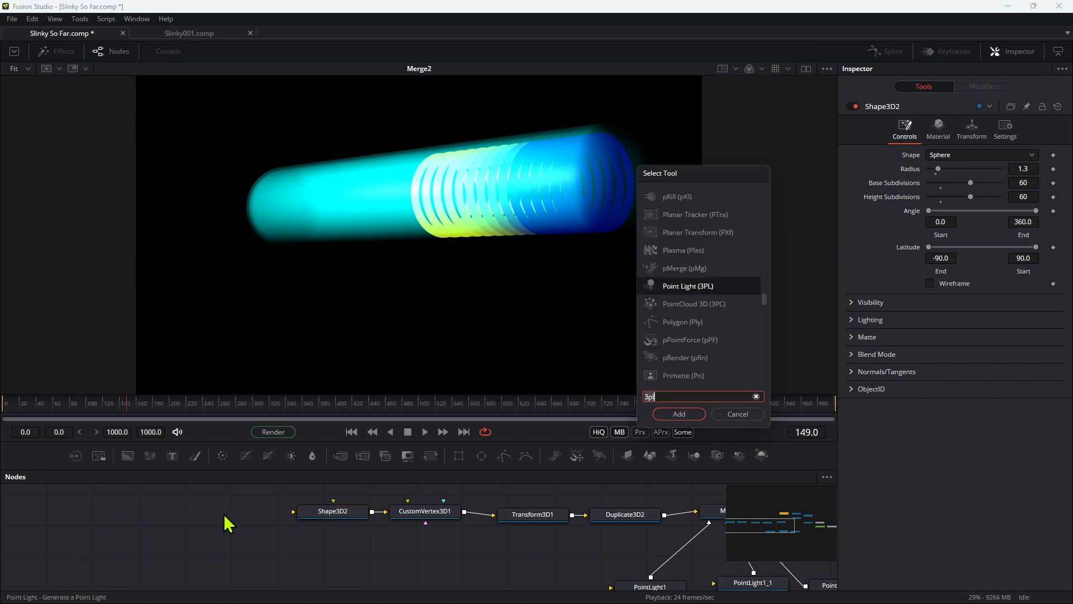
pyautogui.write('cook')
pyautogui.press('Return')
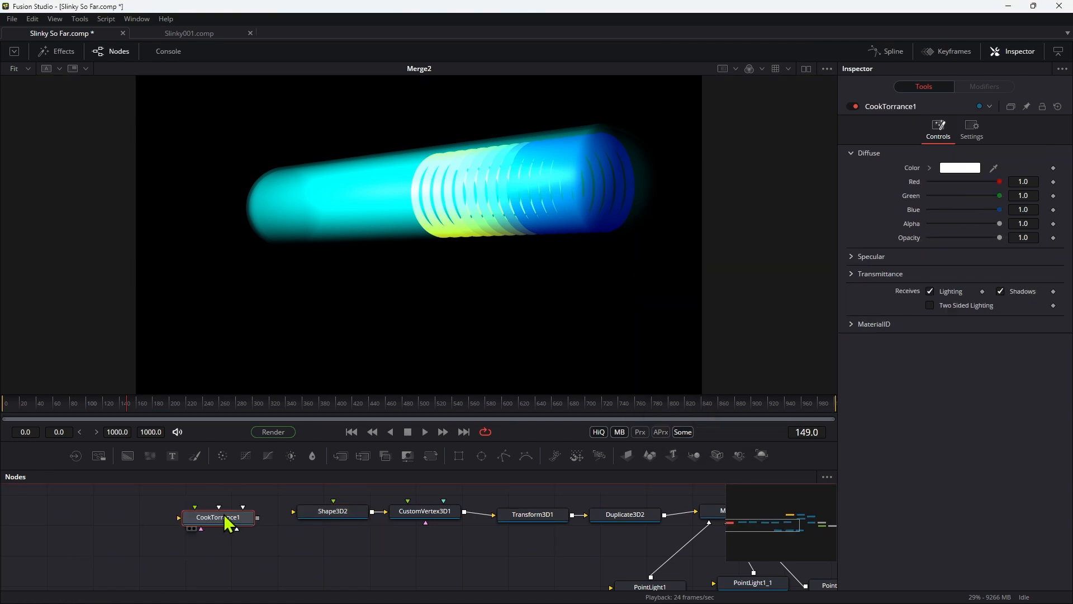
pyautogui.moveTo(257, 518); pyautogui.dragTo(341, 520)
pyautogui.moveTo(240, 519); pyautogui.dragTo(254, 511)
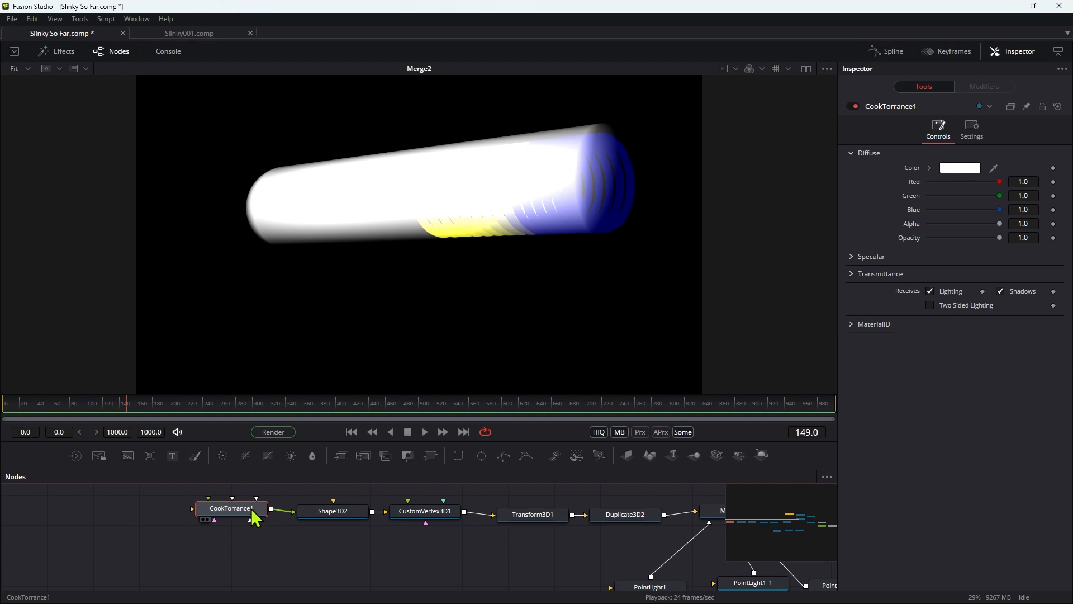
pyautogui.click(930, 305)
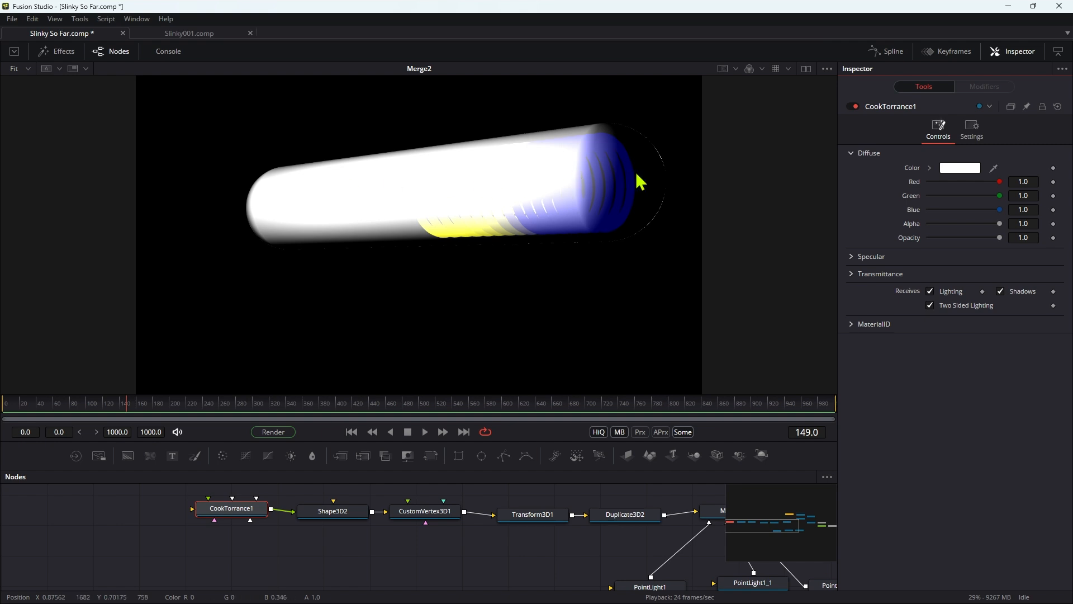
# - Set CookTorrance1's diffuse colour to the dark navy blue #161d35
pyautogui.click(958, 167)
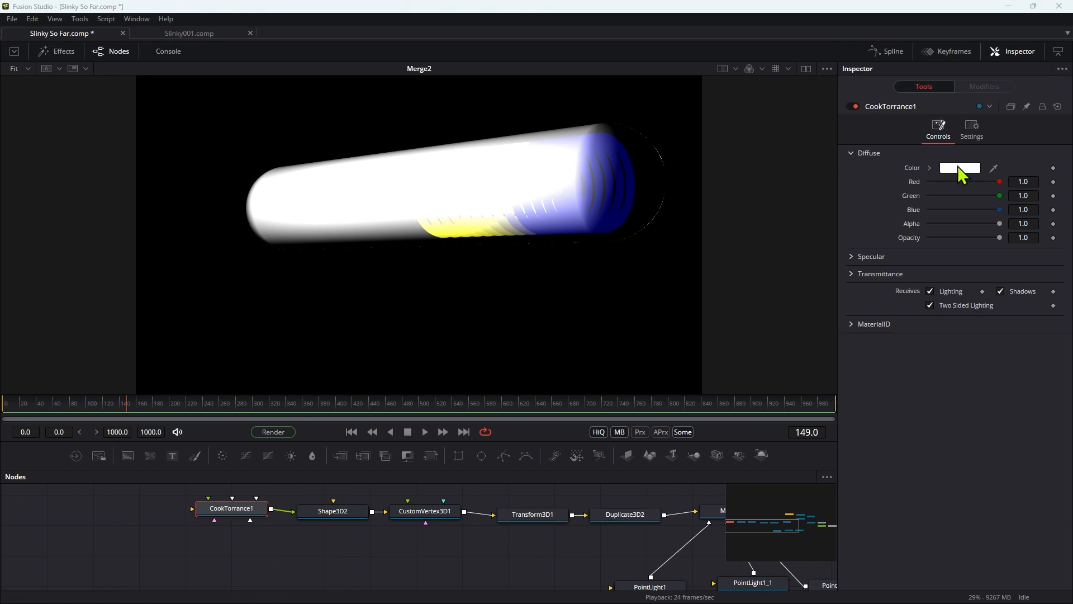
pyautogui.moveTo(752, 313); pyautogui.dragTo(755, 400)
pyautogui.moveTo(644, 325); pyautogui.dragTo(656, 318)
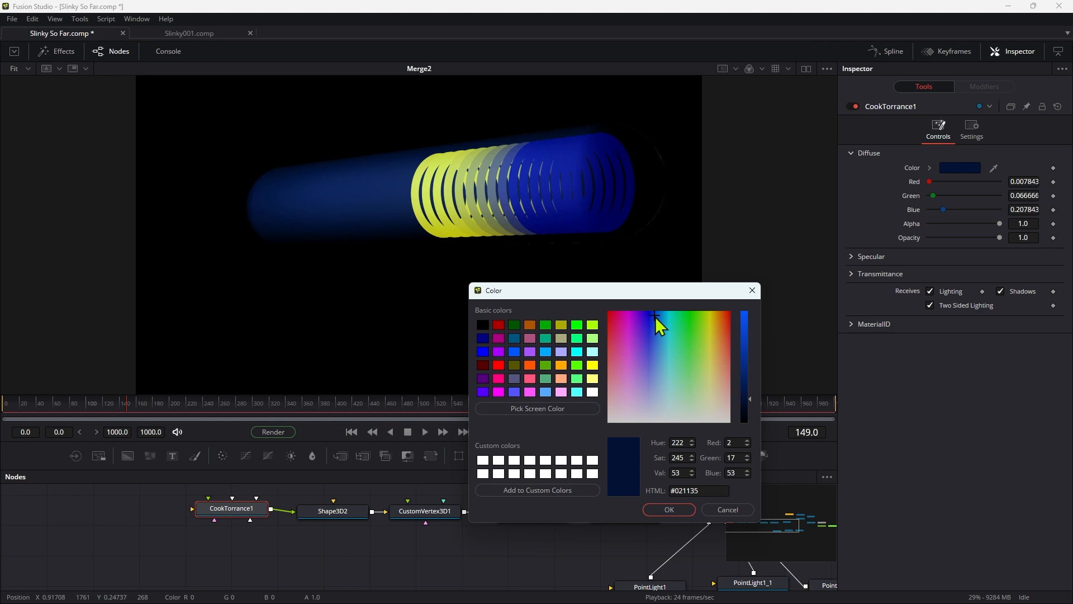
pyautogui.click(653, 357)
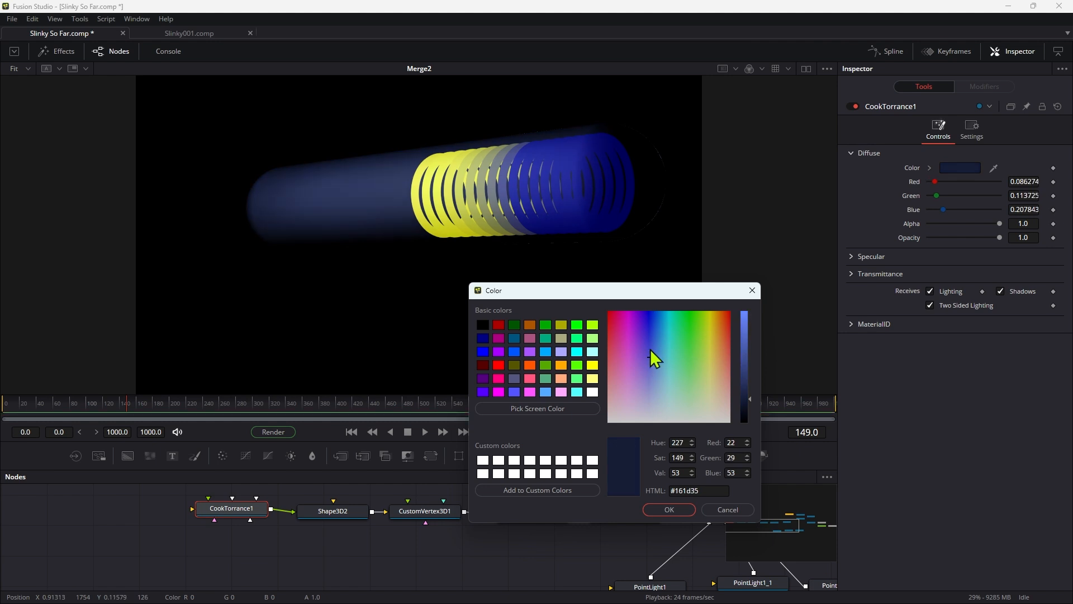
pyautogui.click(669, 509)
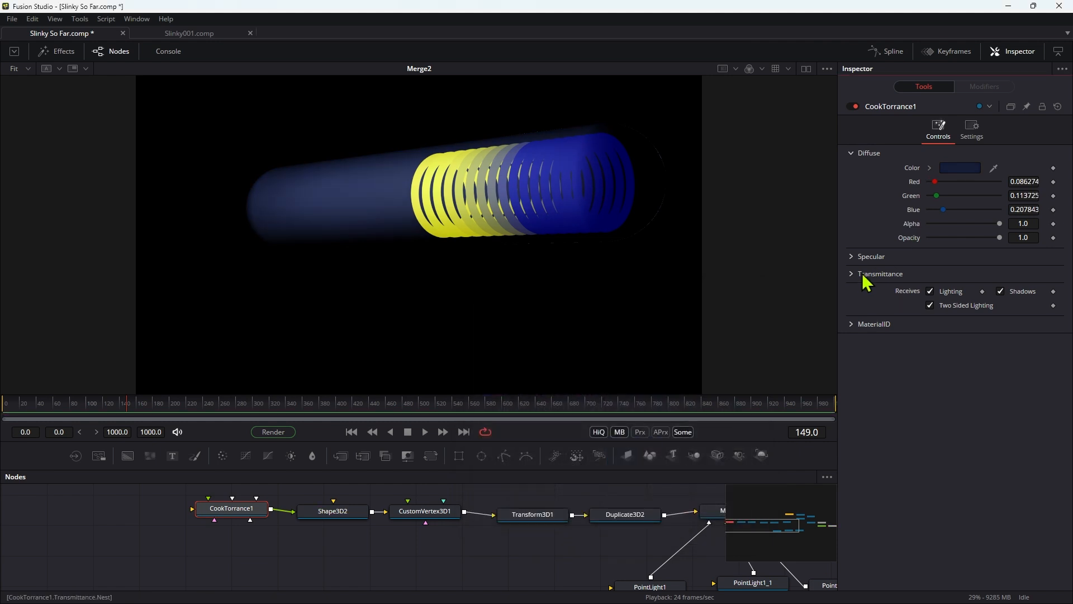
# - Set CookTorrance1's specular roughness to 0.2
pyautogui.click(853, 257)
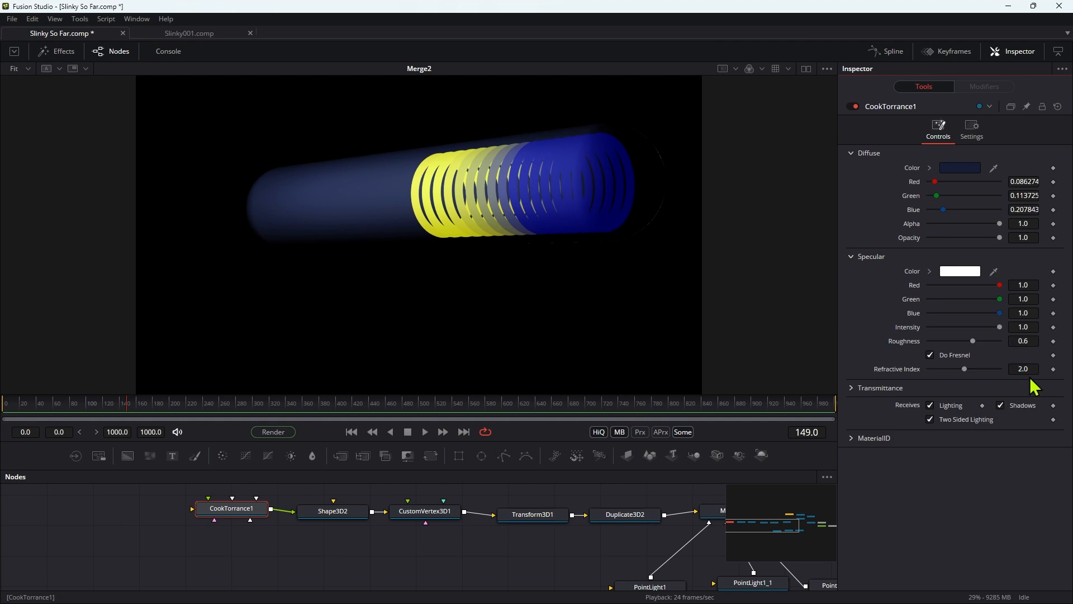
pyautogui.click(1030, 340)
pyautogui.write('.2')
pyautogui.press('Tab')
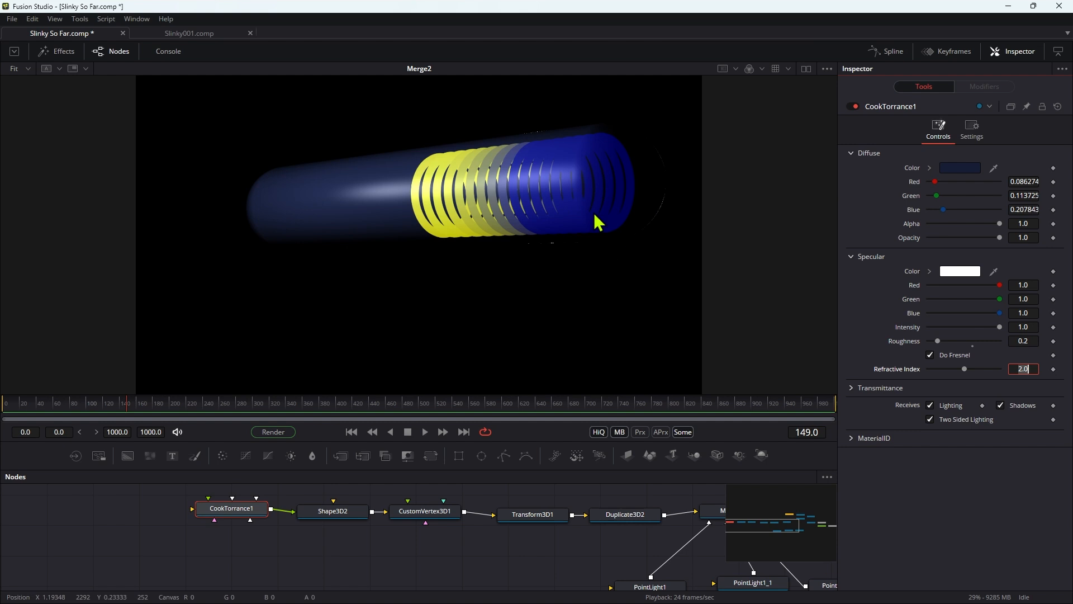
# - Change CookTorrance1's specular colour to a pale blue, about red 0.757, green 0.855 and blue 1.0
pyautogui.click(964, 273)
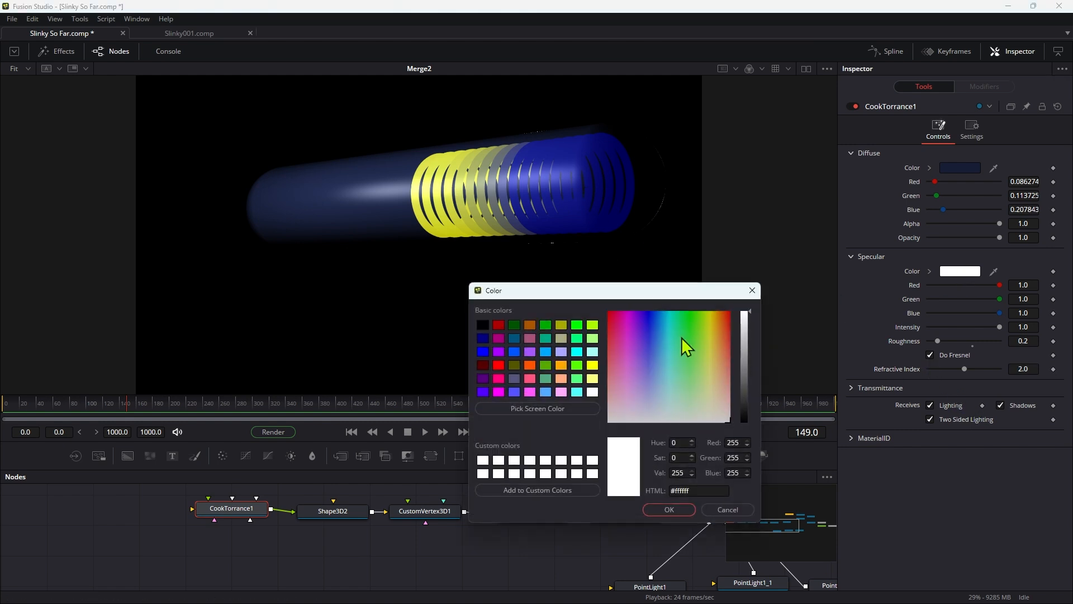
pyautogui.click(656, 364)
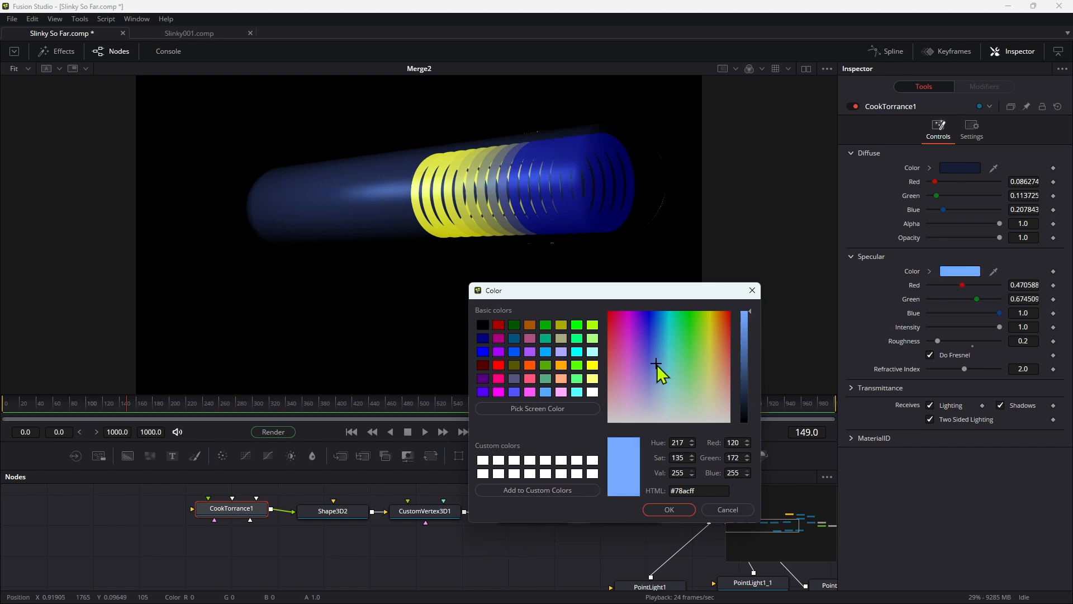
pyautogui.moveTo(659, 359); pyautogui.dragTo(656, 395)
pyautogui.click(674, 512)
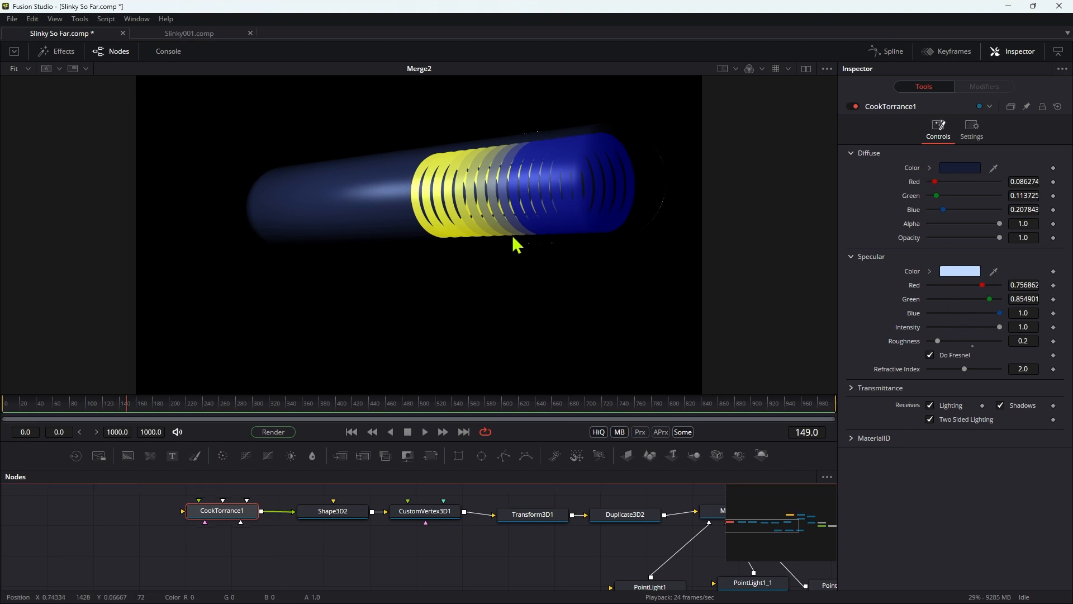
# - Move Renderer3D2 closer to Merge3D2 and insert a Blur node between Renderer3D2 and Merge1
pyautogui.moveTo(630, 538); pyautogui.dragTo(452, 522, button='middle')
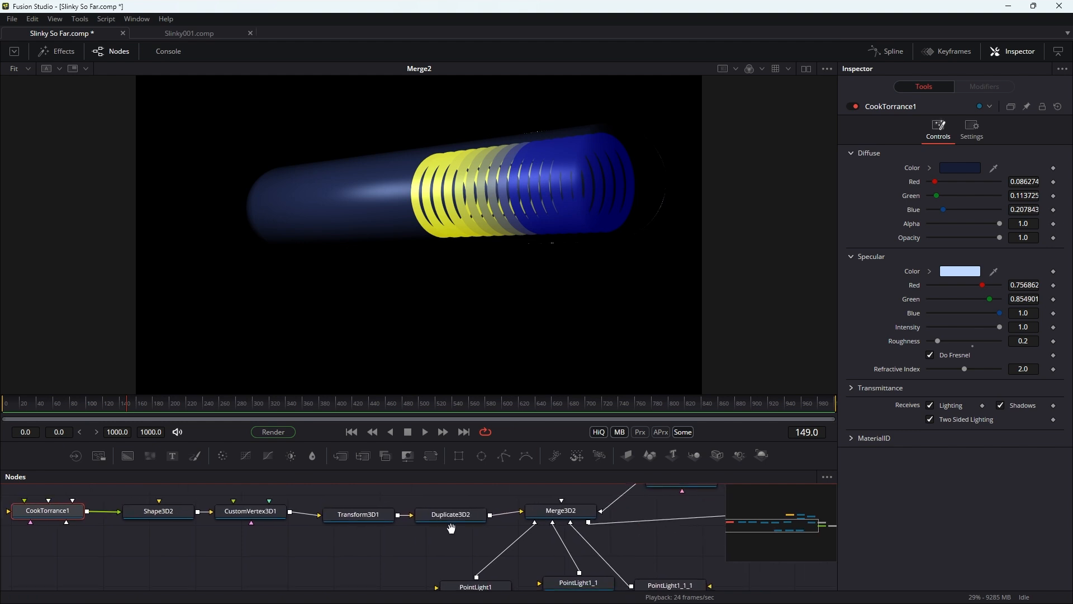
pyautogui.moveTo(618, 508); pyautogui.dragTo(373, 505, button='middle')
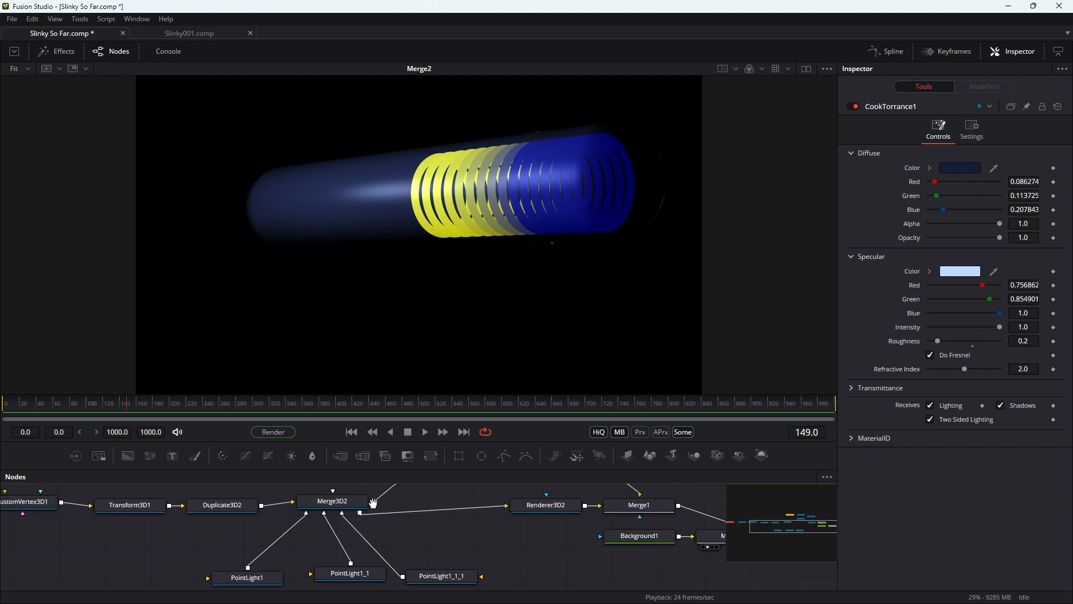
pyautogui.moveTo(557, 510); pyautogui.dragTo(470, 515)
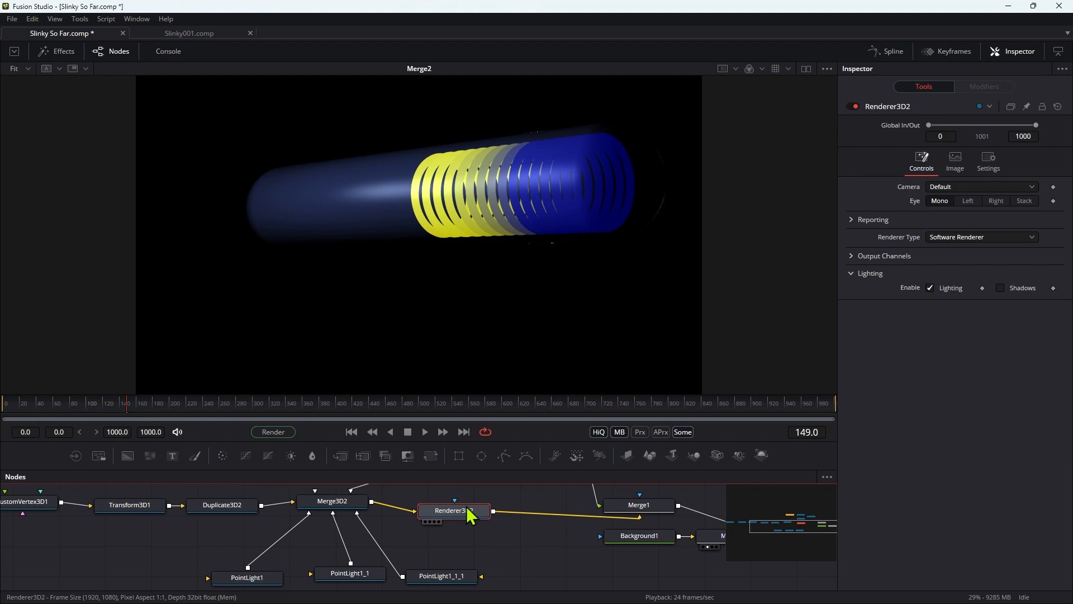
pyautogui.hotkey('shift', 'space')
pyautogui.write('blur')
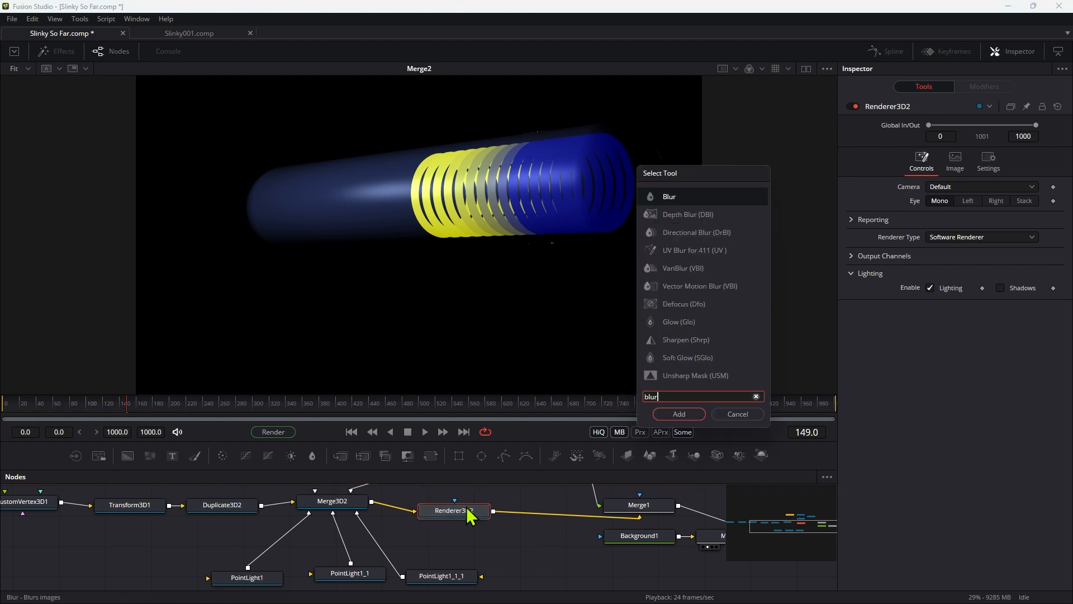
pyautogui.press('Return')
# - Set the blur size of Blur1 to 2.0
pyautogui.click(1027, 196)
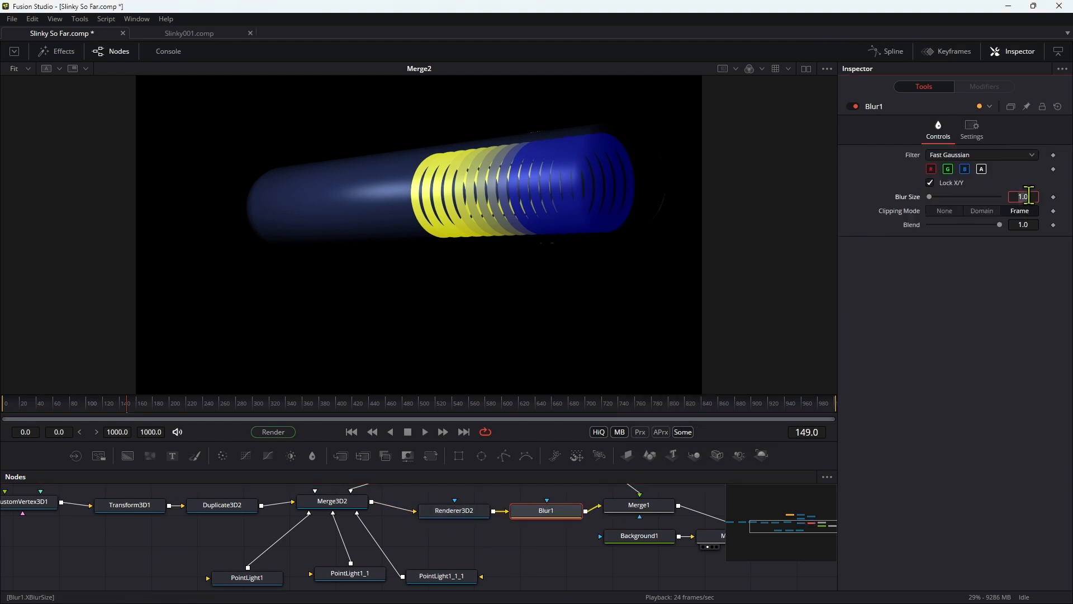
pyautogui.write('2')
pyautogui.press('Tab')
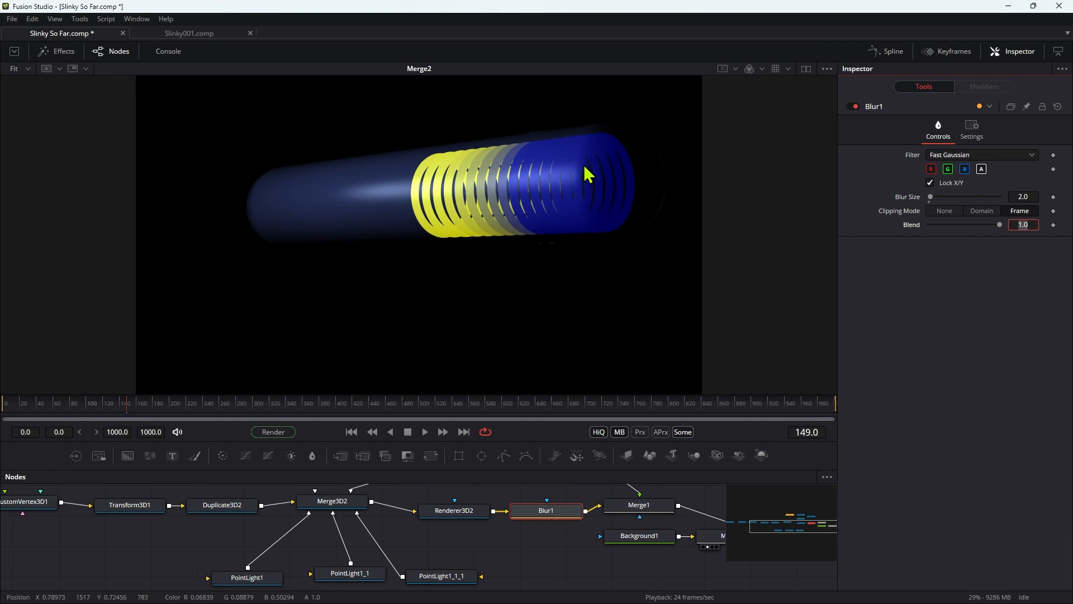
# - Give PointLight1 a Linear decay with a decay rate of 0.2
pyautogui.click(269, 579)
pyautogui.scroll(-1, 272, 583)
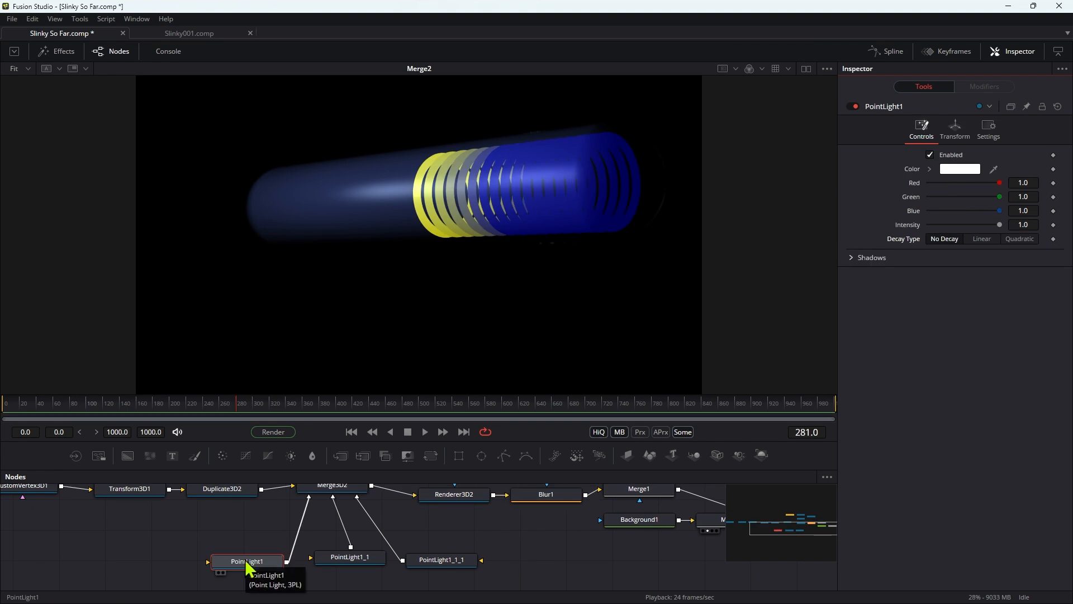
pyautogui.click(982, 240)
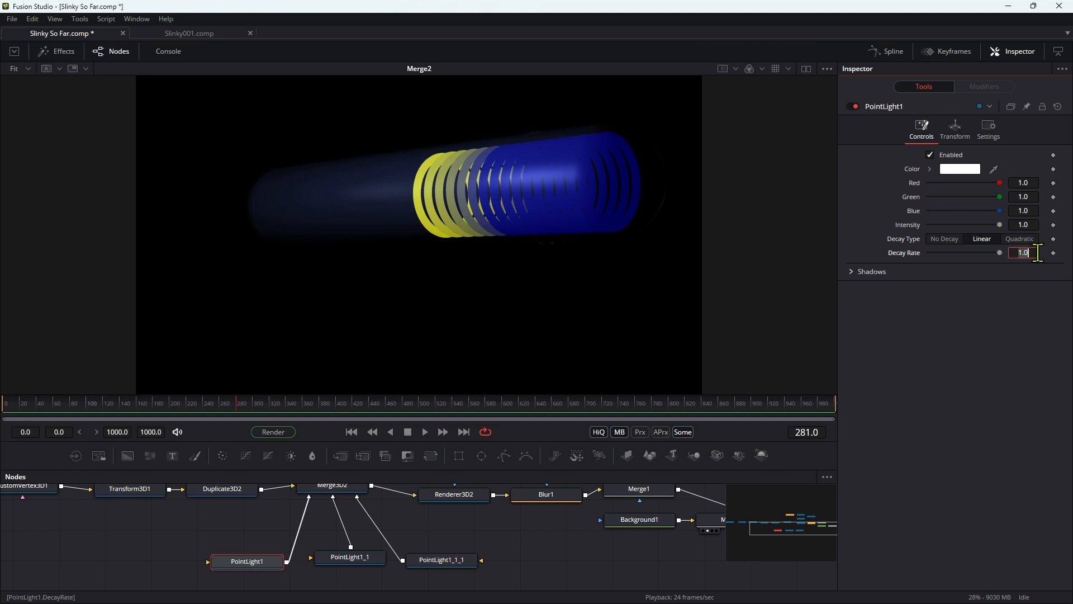
pyautogui.press('Tab')
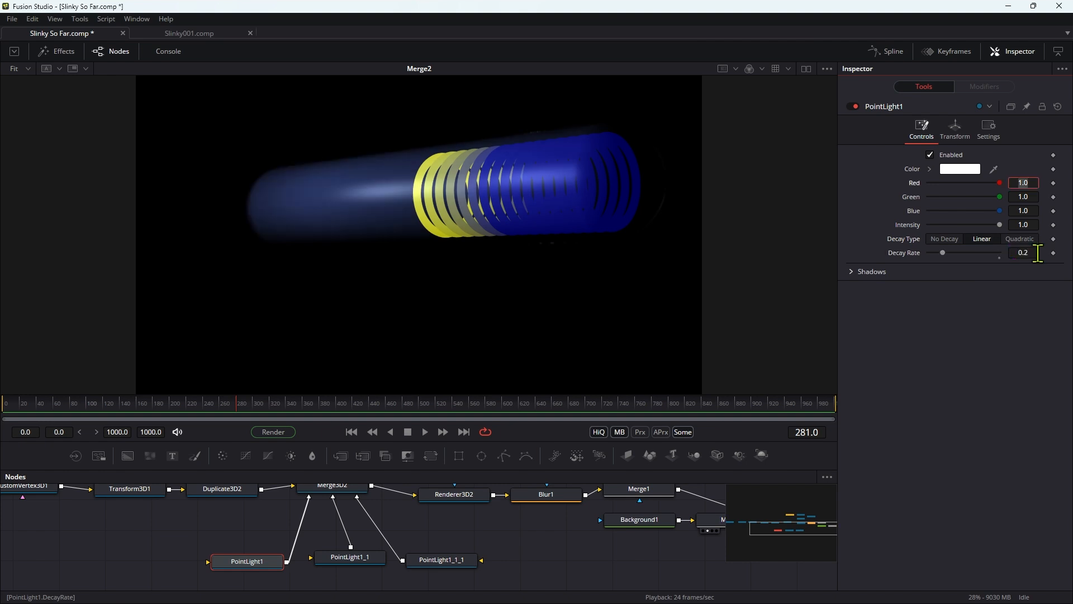
# - Give PointLight1_1 a Linear decay with a decay rate of 0.2
pyautogui.click(363, 560)
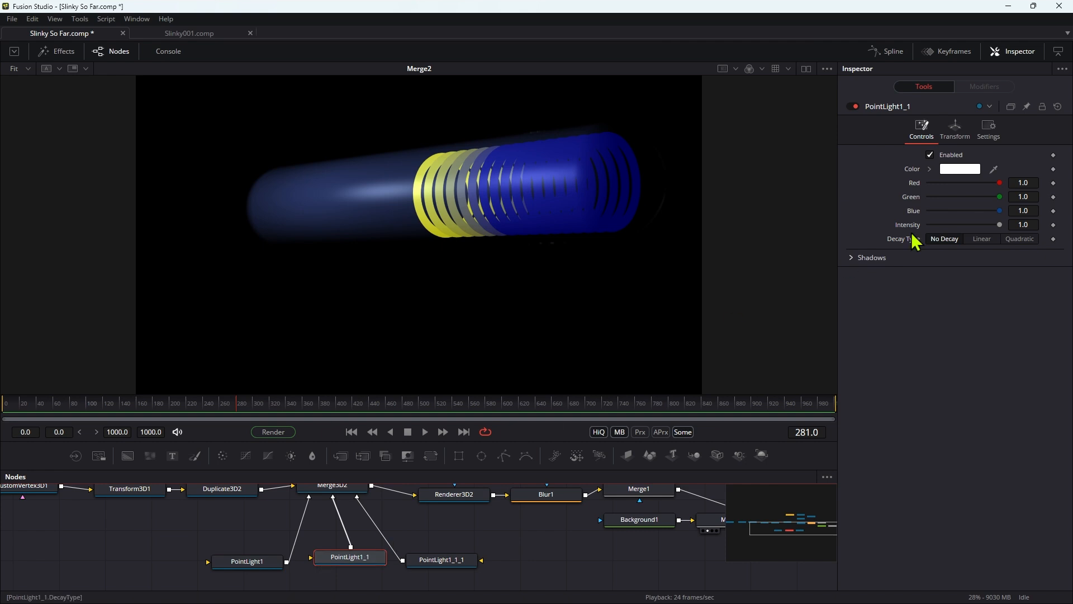
pyautogui.click(989, 241)
pyautogui.click(1032, 253)
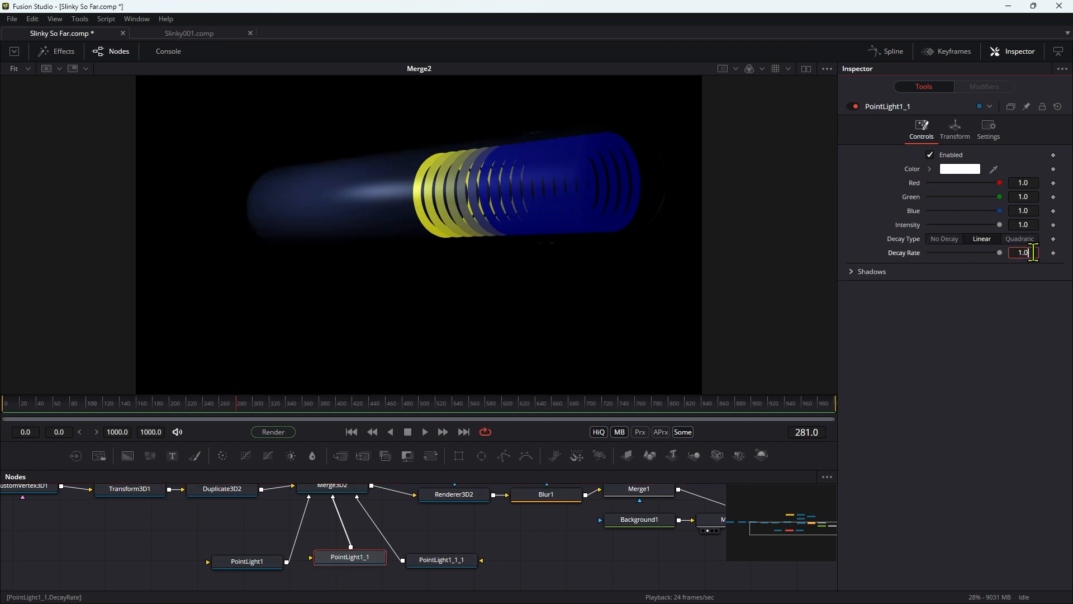
pyautogui.write('.2')
pyautogui.press('Tab')
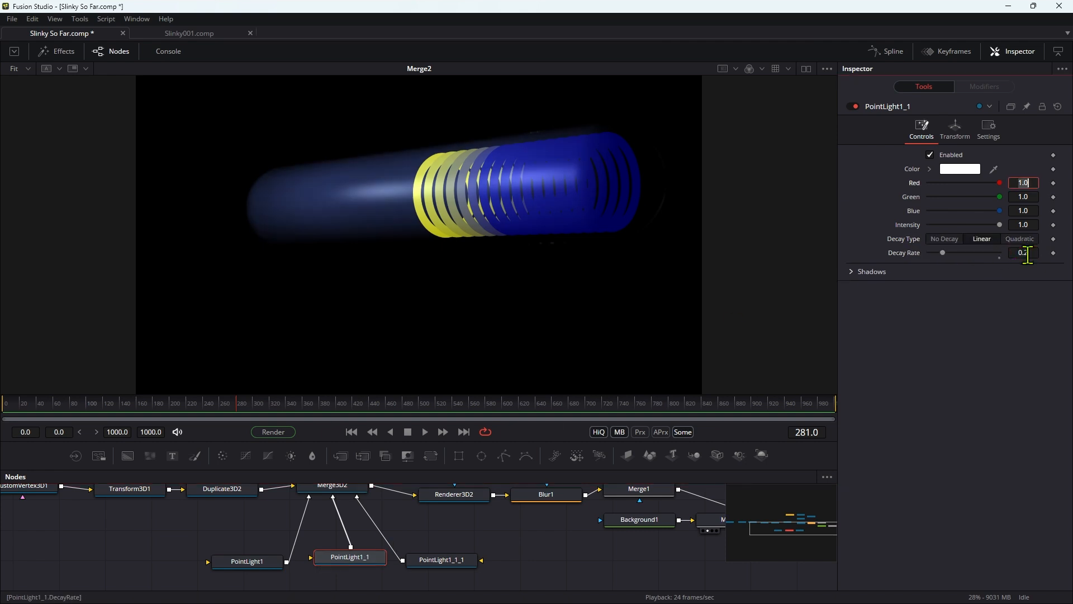
# - Give PointLight1_1_1 a Linear decay with a decay rate of 0.2
pyautogui.click(448, 566)
pyautogui.click(982, 238)
pyautogui.click(1031, 252)
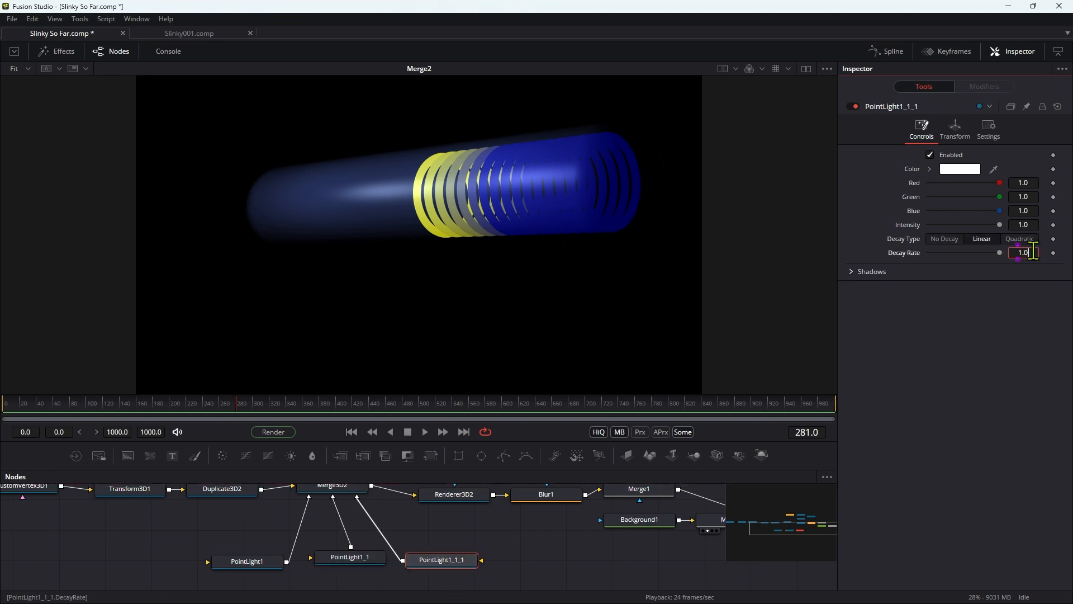
pyautogui.write('.2')
pyautogui.press('Tab')
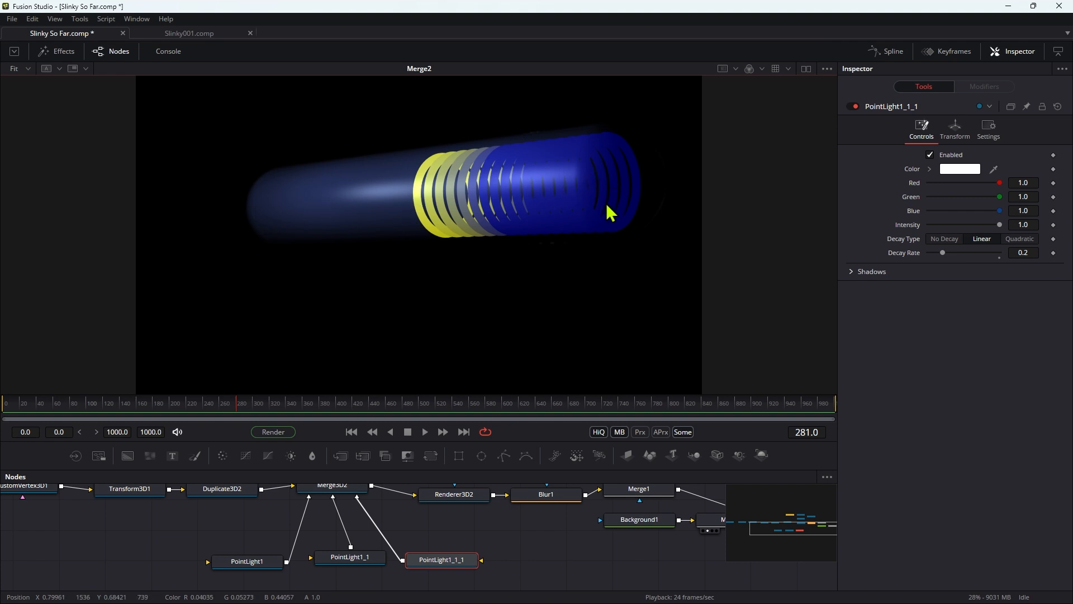
# - Set Camera3D1's Y rotation to 0 so the capsule is viewed side-on
pyautogui.moveTo(256, 505); pyautogui.dragTo(323, 546, button='middle')
pyautogui.click(508, 506)
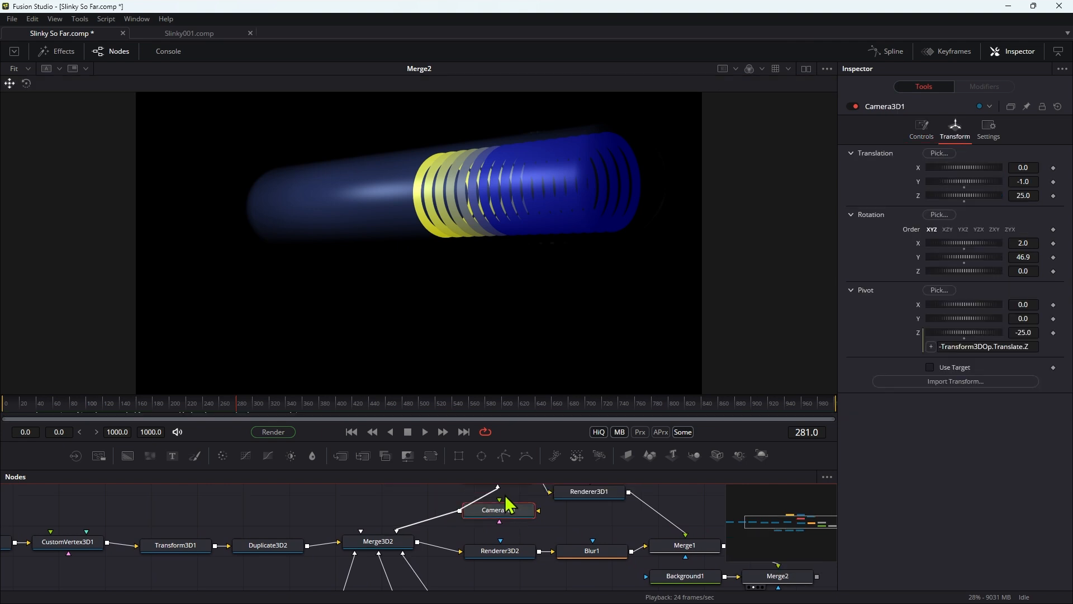
pyautogui.click(1014, 256)
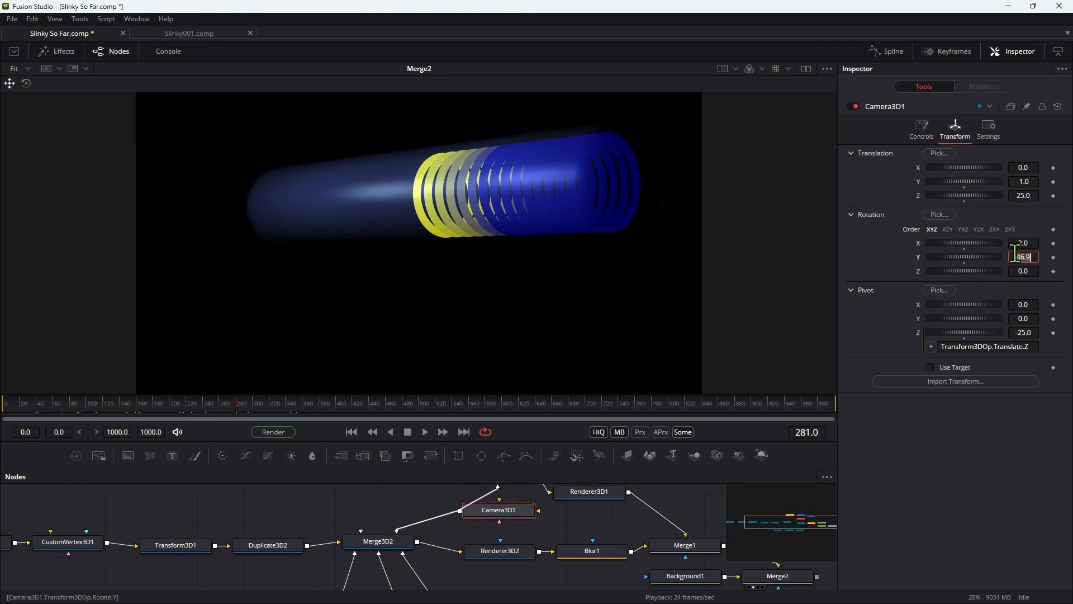
pyautogui.write('0')
pyautogui.press('Tab')
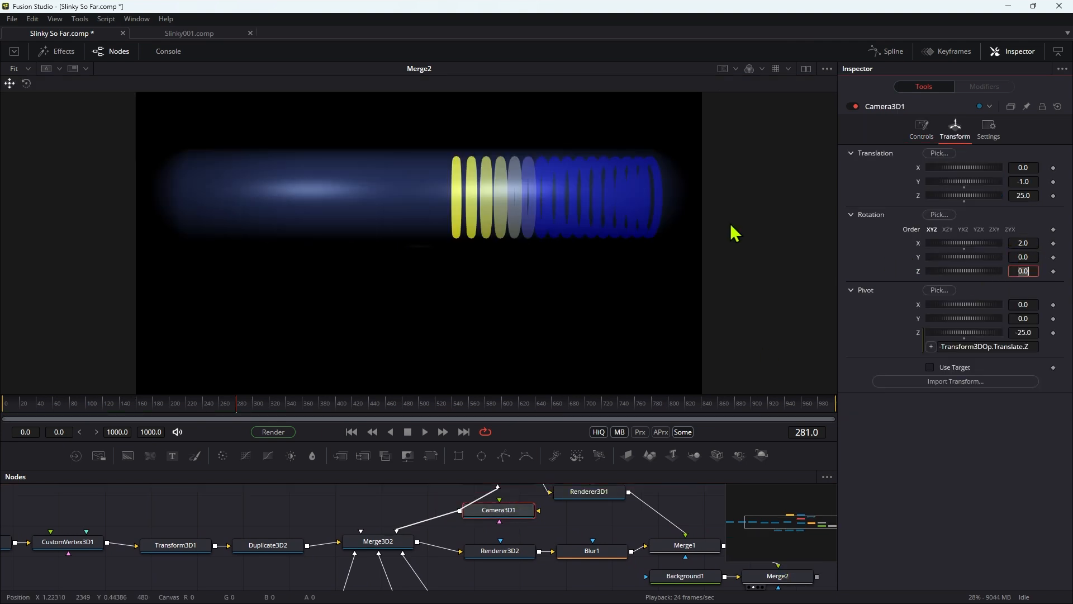
# - Group the three point lights and move the group aside, below Transform3D1 and Duplicate3D2, to free space under Merge3D2
pyautogui.moveTo(473, 521); pyautogui.dragTo(456, 471, button='middle')
pyautogui.moveTo(569, 547); pyautogui.dragTo(259, 584)
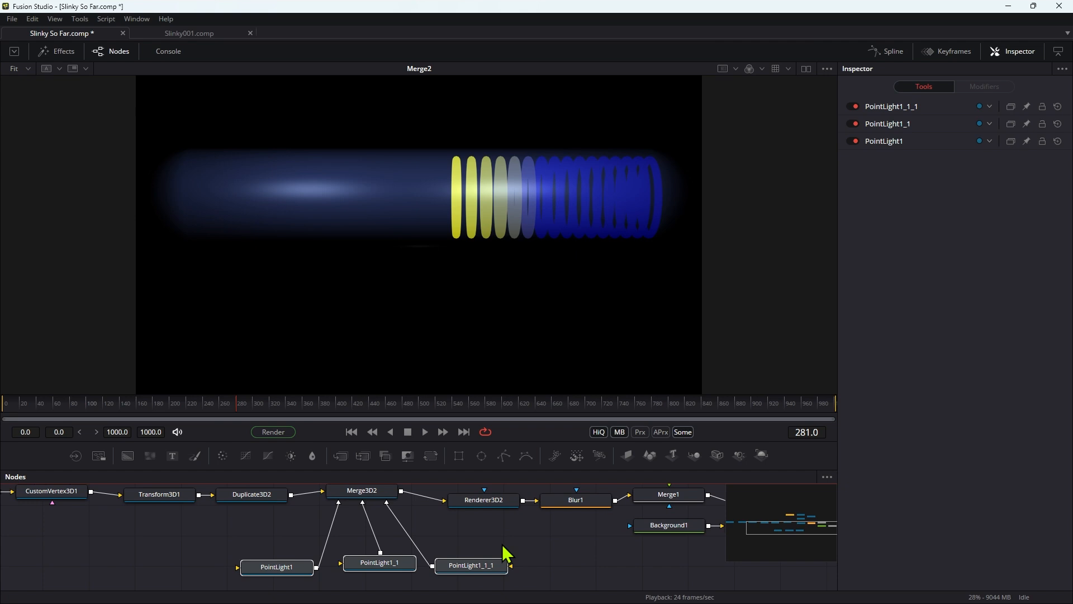
pyautogui.hotkey('ctrl', 'g')
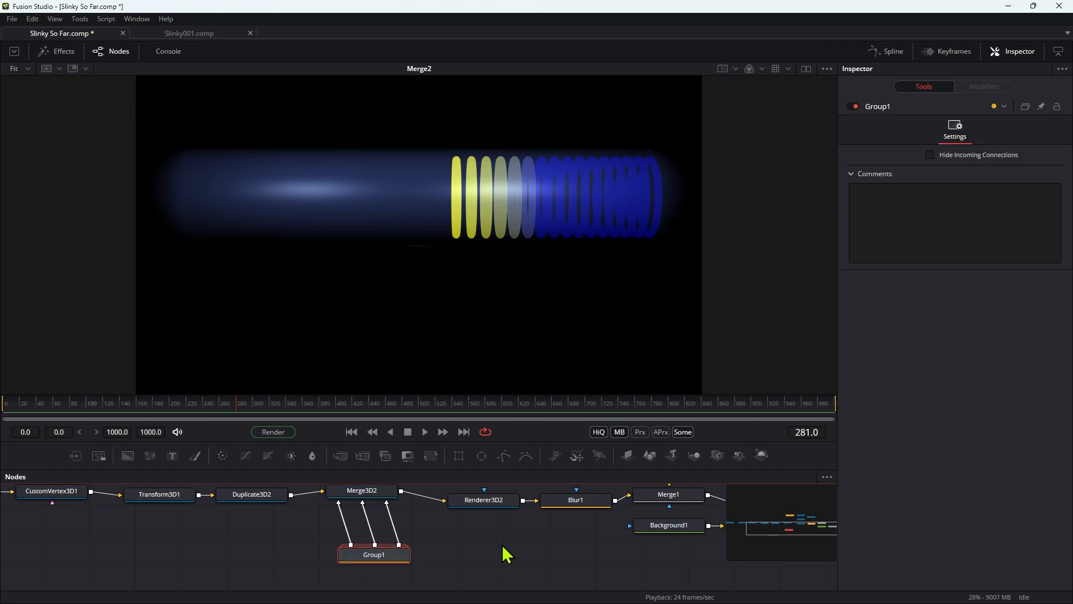
pyautogui.moveTo(376, 559); pyautogui.dragTo(202, 562)
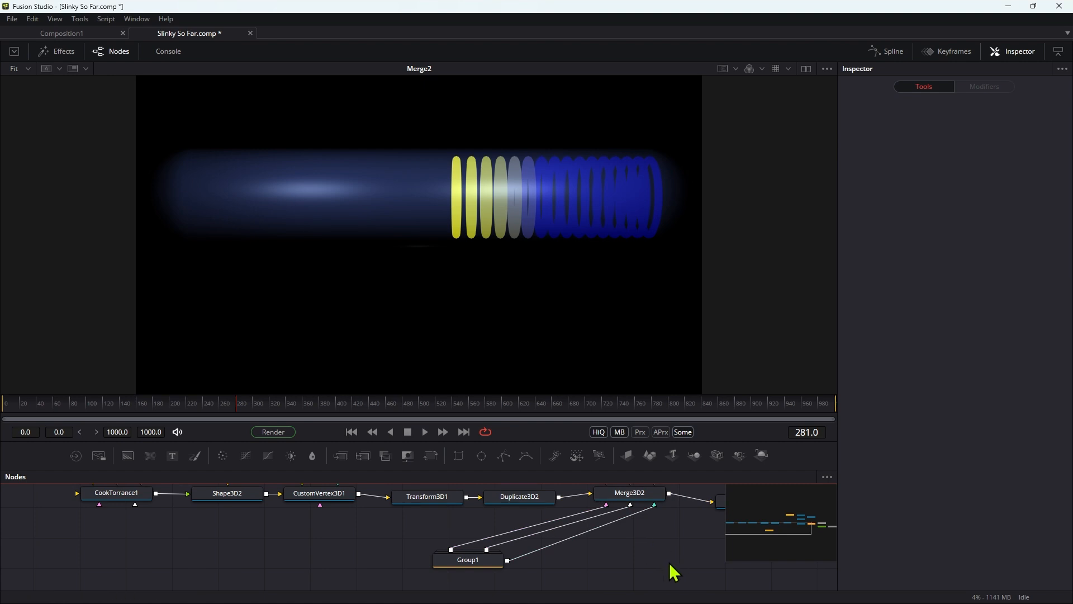
# - Add a new Point Light below Merge3D2, connect it to Merge3D2 and show its translation settings
pyautogui.hotkey('ctrl', 'space')
pyautogui.write('3pl')
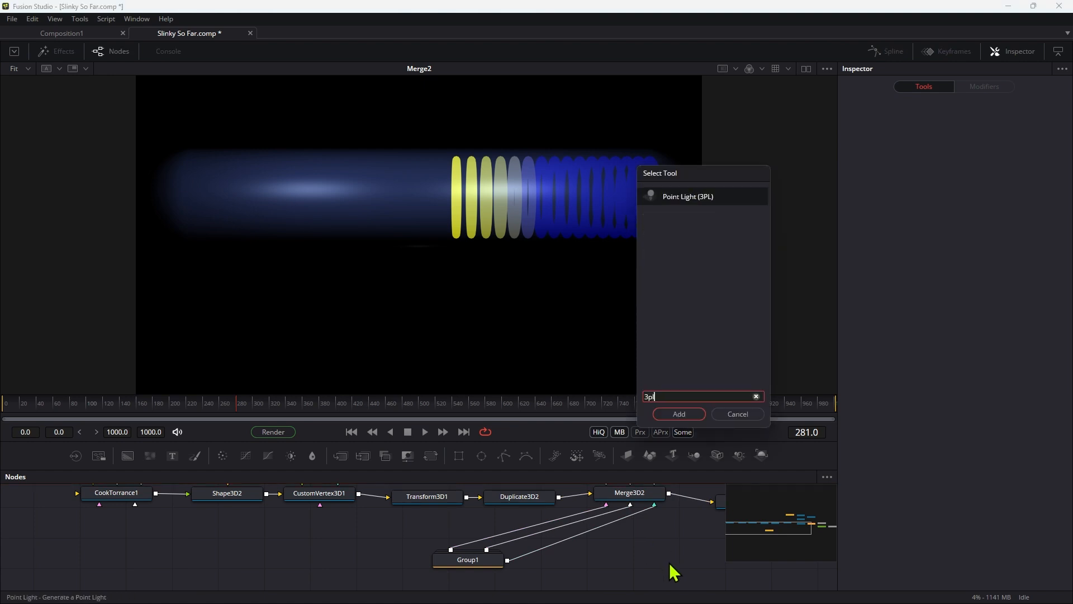
pyautogui.press('Return')
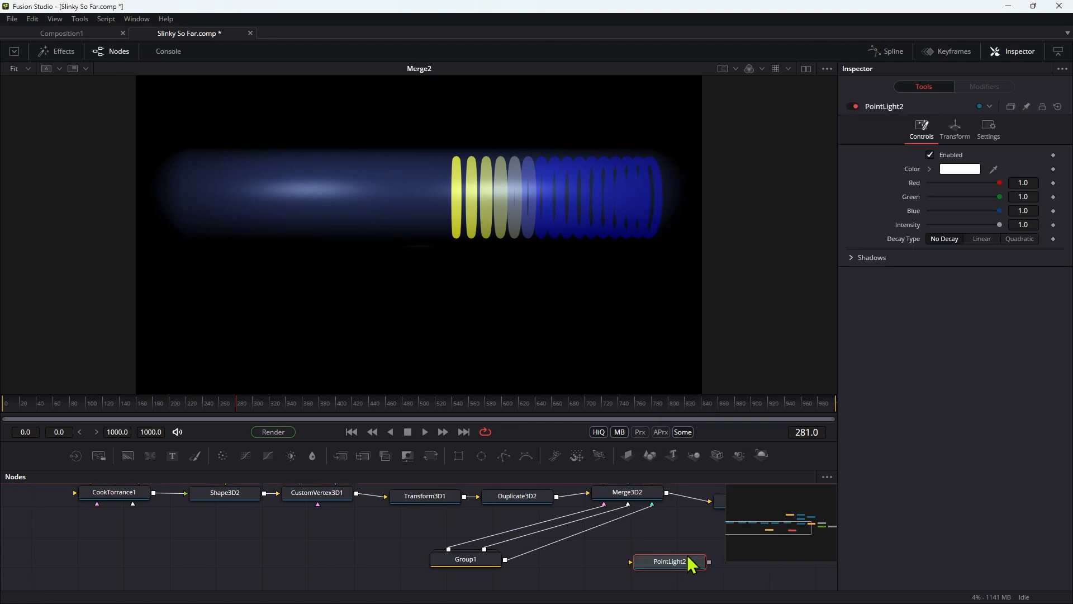
pyautogui.moveTo(708, 561); pyautogui.dragTo(629, 495)
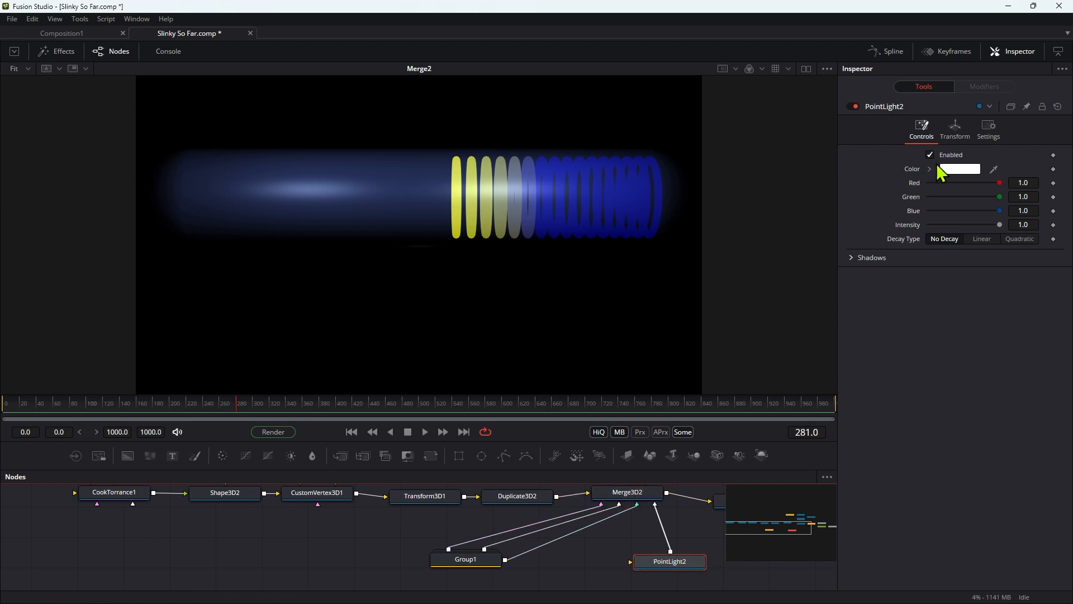
pyautogui.click(964, 129)
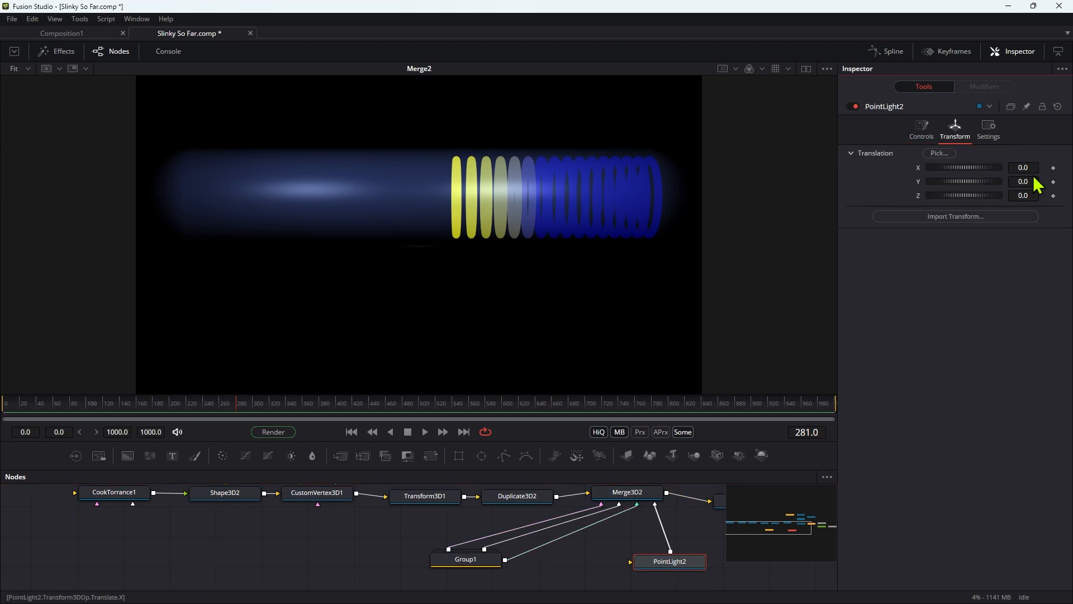
# - Set CookTorrance1's diffuse opacity to 0.4
pyautogui.click(121, 502)
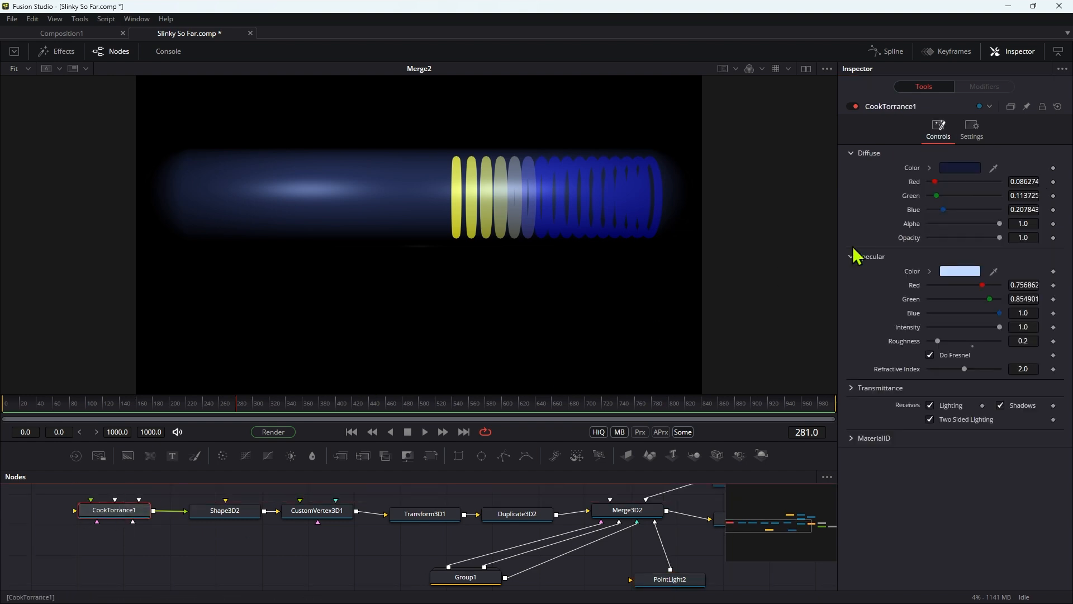
pyautogui.click(1033, 237)
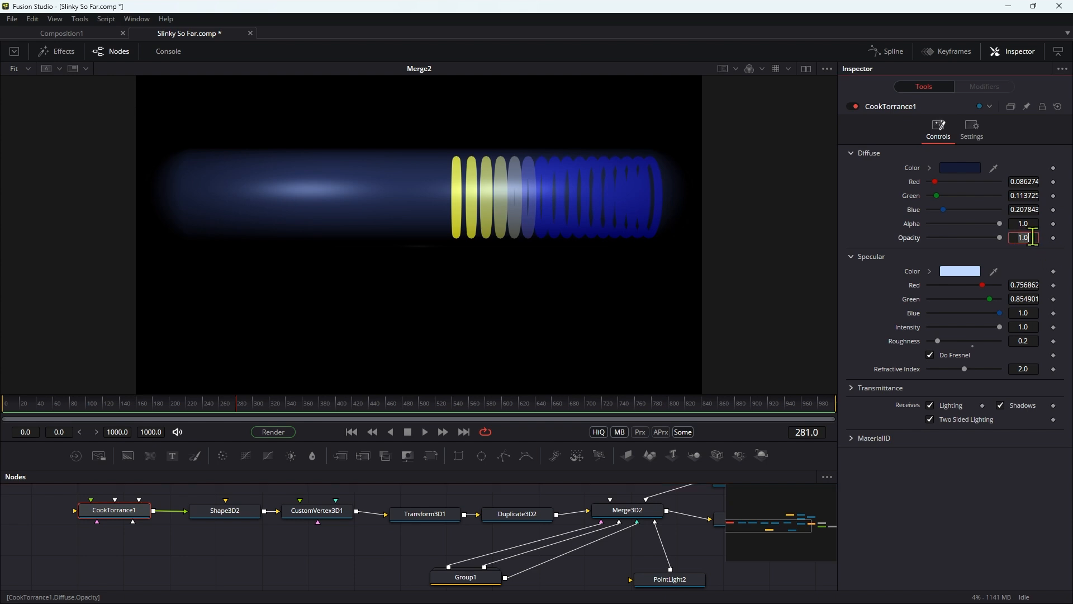
pyautogui.write('.4')
pyautogui.press('Return')
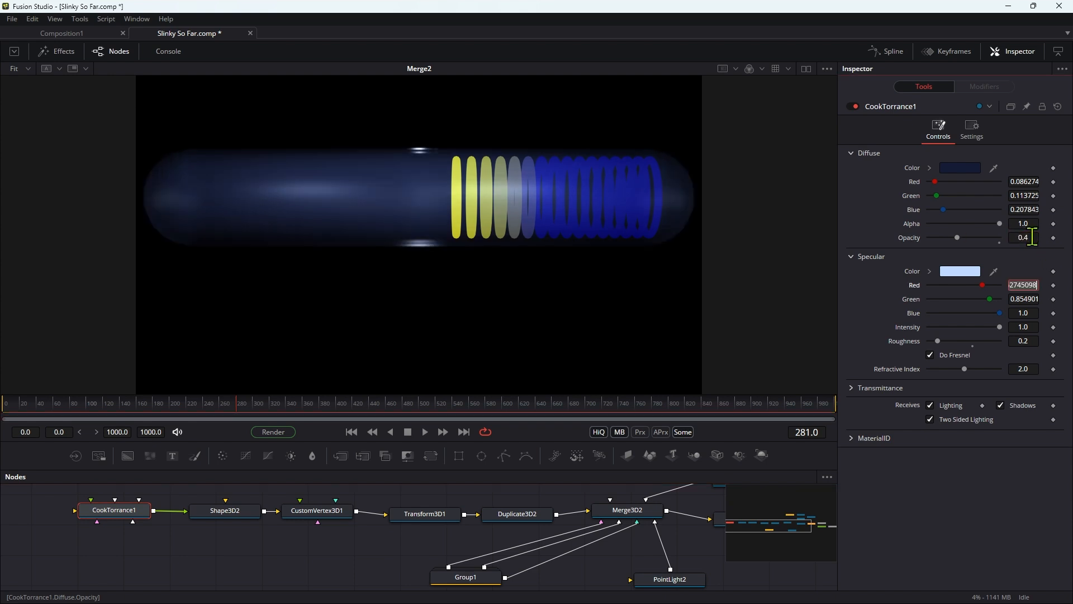
# - Make PointLight2 pure blue by setting its red and green values to 0
pyautogui.click(676, 580)
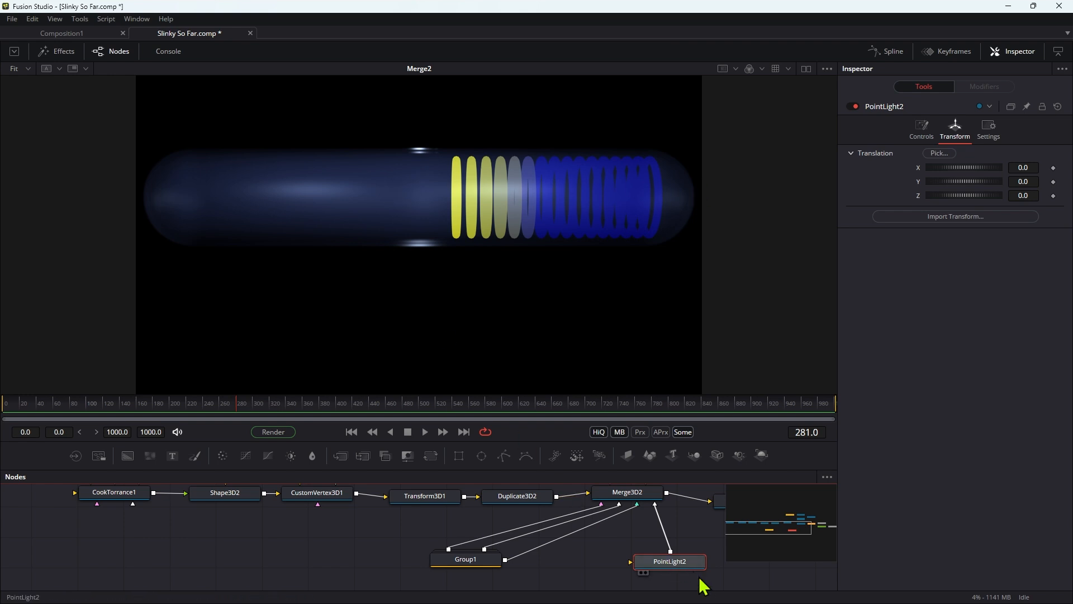
pyautogui.click(922, 131)
pyautogui.moveTo(999, 184); pyautogui.dragTo(848, 190)
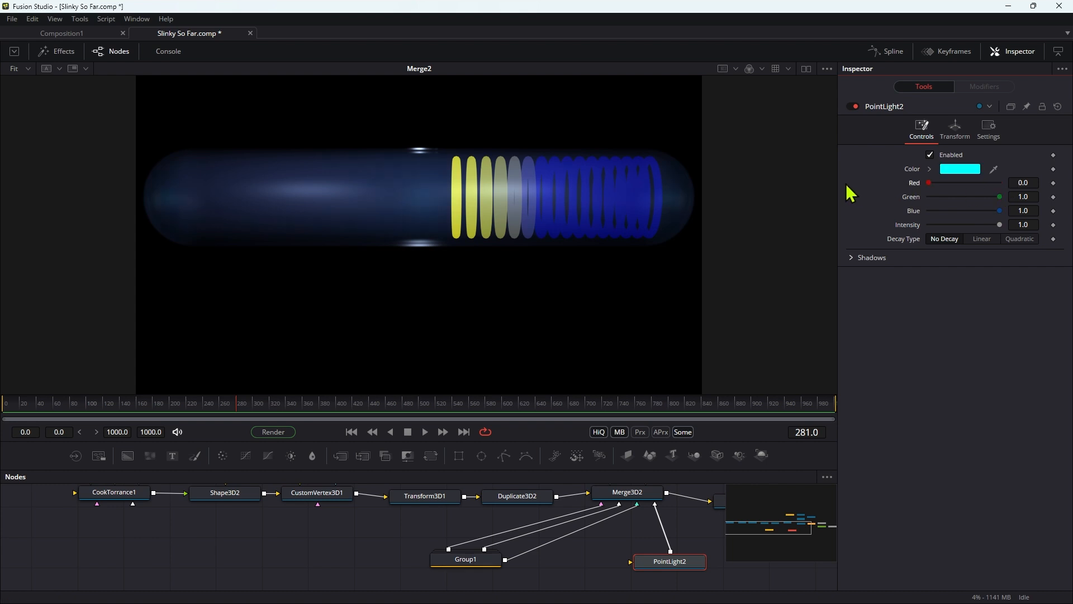
pyautogui.moveTo(999, 196); pyautogui.dragTo(853, 201)
# - Give PointLight2 a Linear decay with a decay rate of 0.2
pyautogui.click(985, 241)
pyautogui.click(1033, 252)
pyautogui.write('.2')
pyautogui.press('Return')
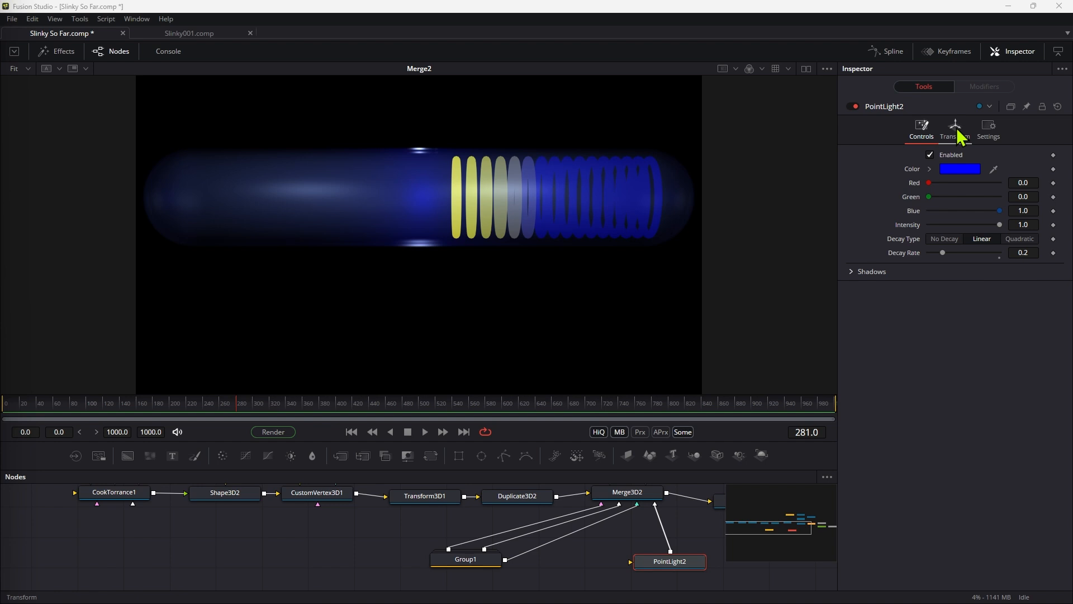
# - Drive PointLight2's X translation with the expression sin(time/20)*6 and return to the first frame
pyautogui.click(958, 131)
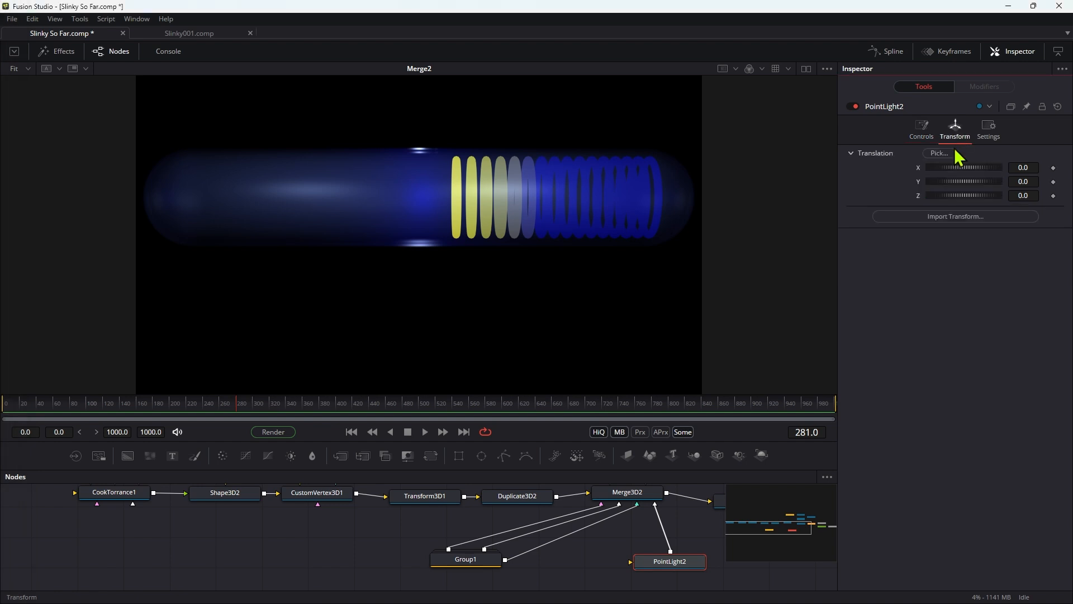
pyautogui.rightClick(969, 177)
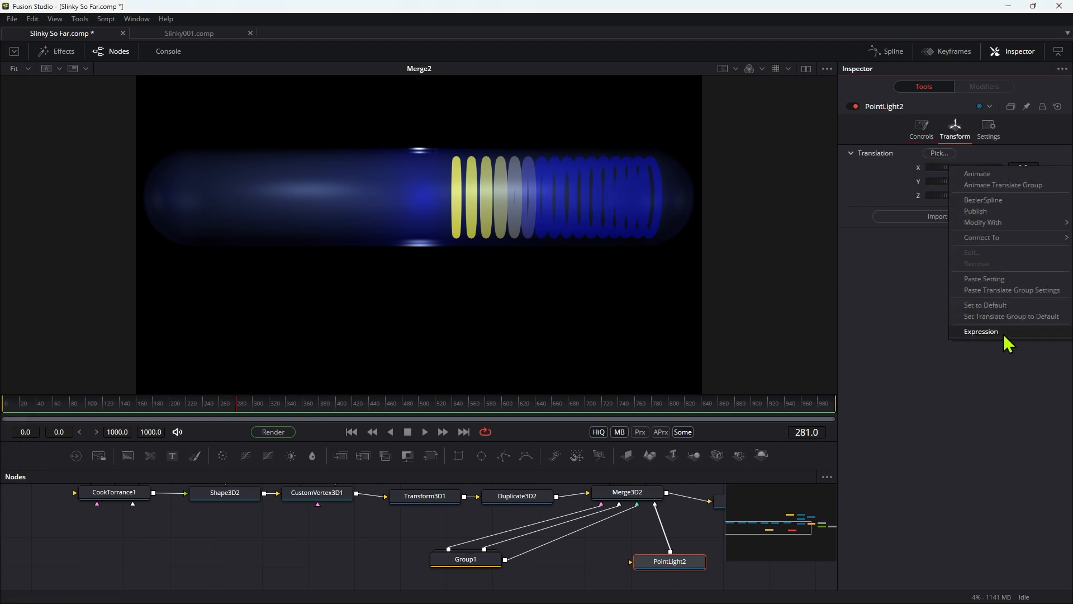
pyautogui.click(1008, 335)
pyautogui.click(969, 182)
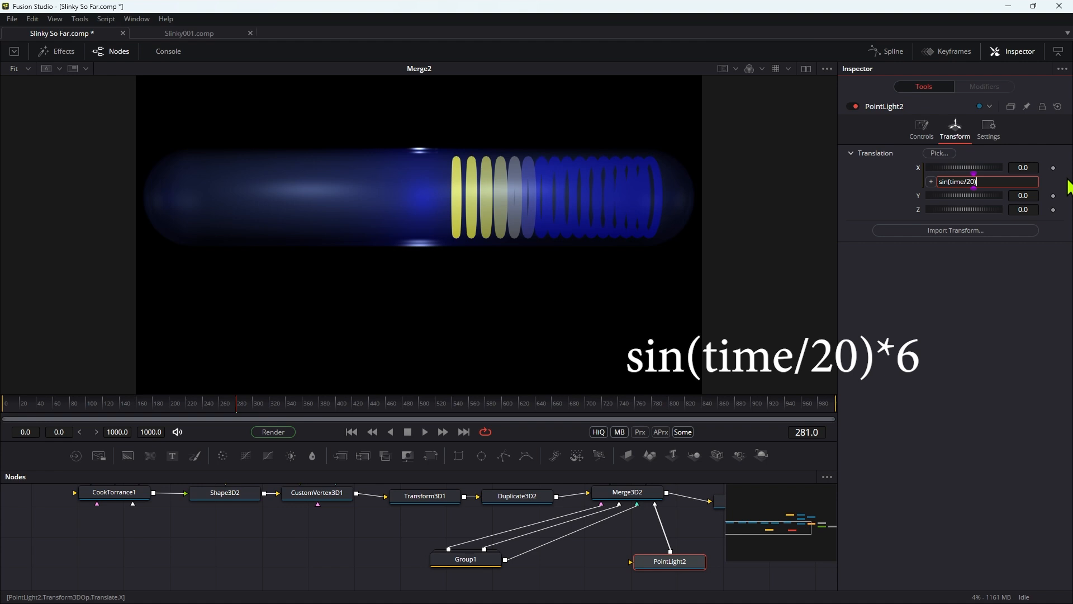
pyautogui.press('Tab')
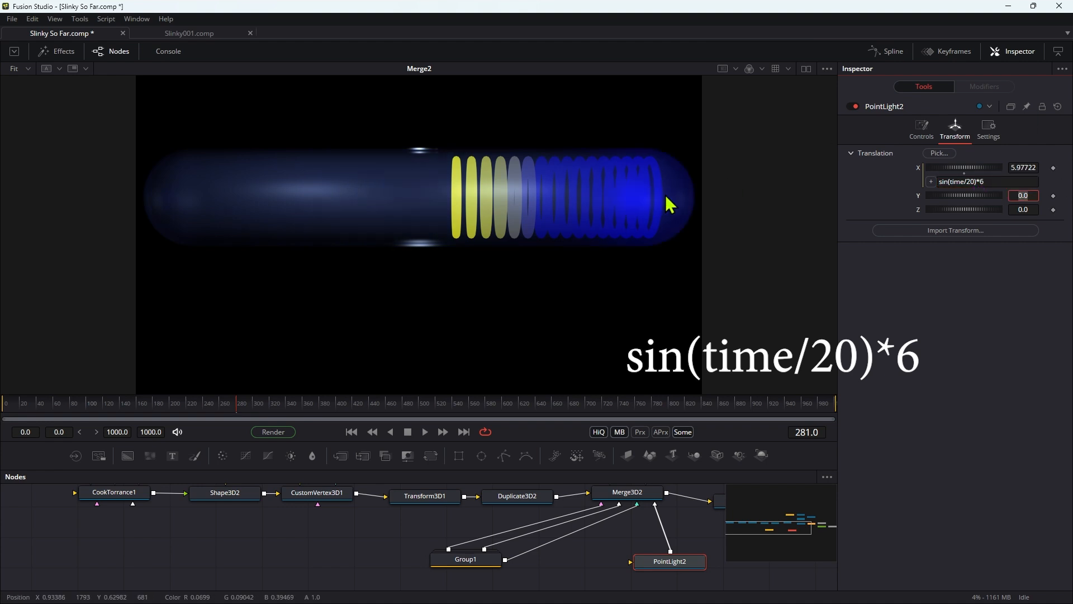
pyautogui.click(352, 432)
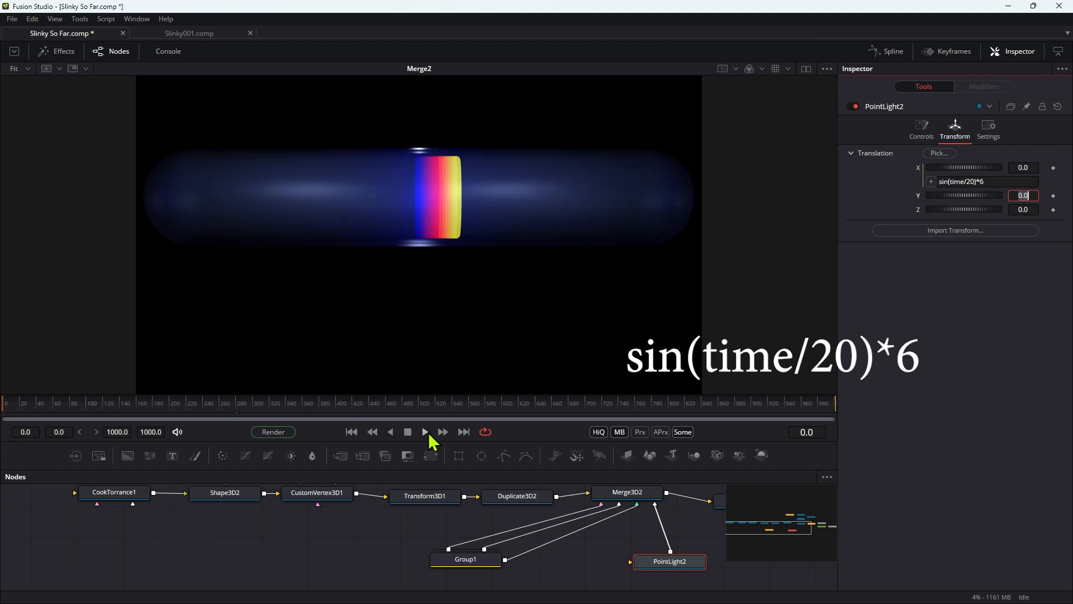
# - Preview the moving light in playback, and set PointLight2's intensity to 1.5
pyautogui.click(425, 432)
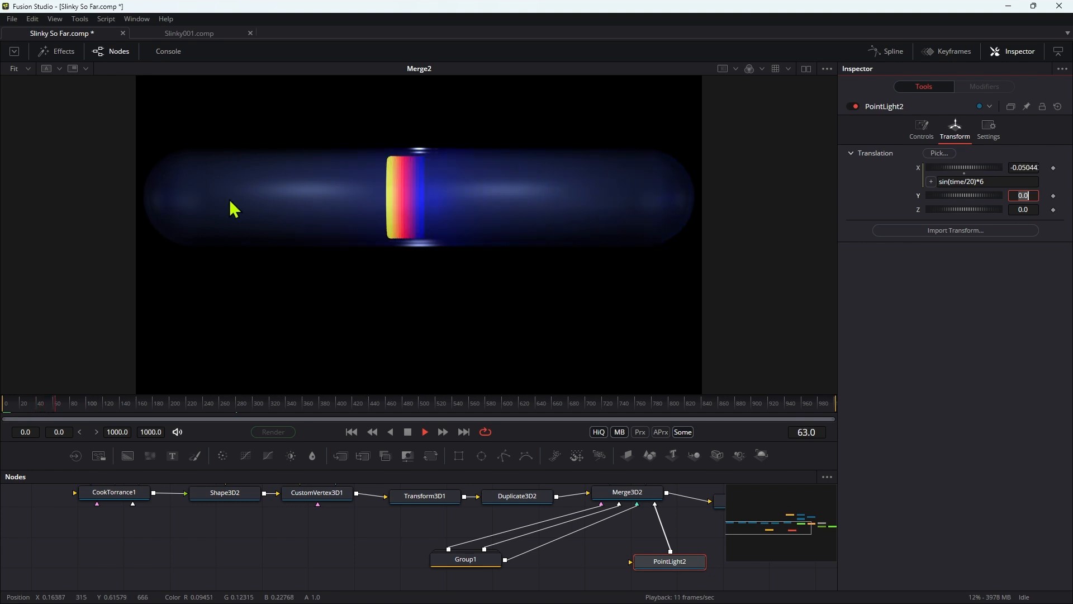
pyautogui.press('space')
pyautogui.click(922, 128)
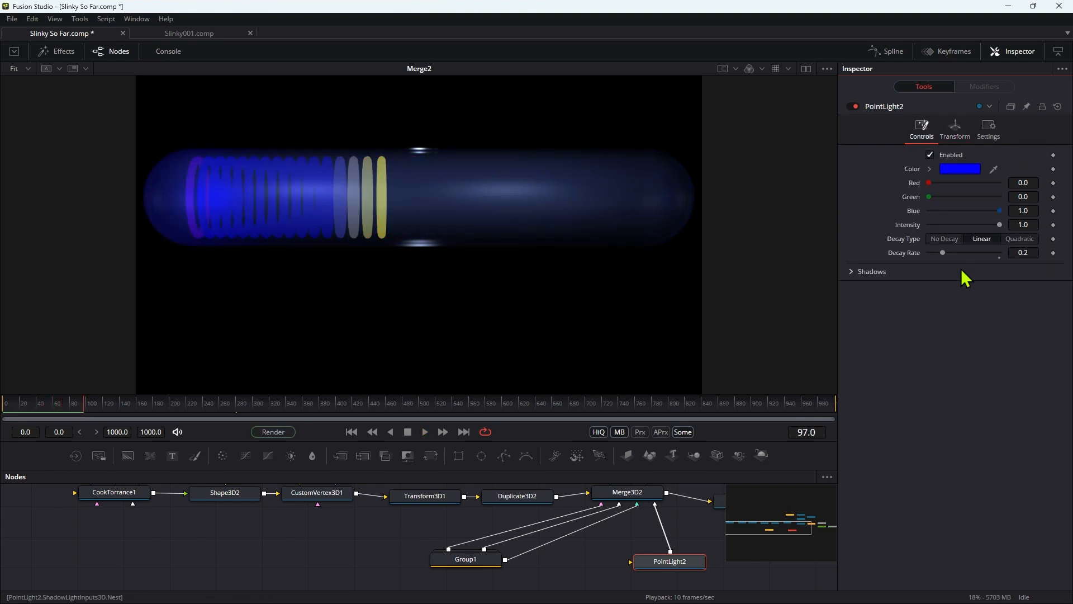
pyautogui.click(1037, 224)
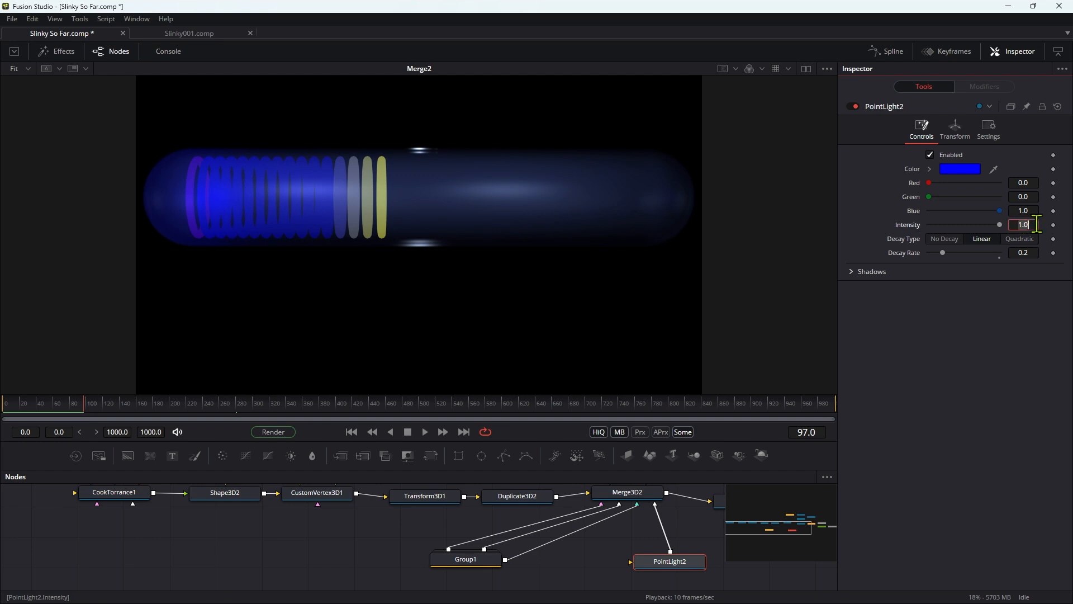
pyautogui.press('Tab')
pyautogui.click(1027, 225)
pyautogui.press('Tab')
# - Rename the PointLight2 node as PointLight_Blue
pyautogui.press('F2')
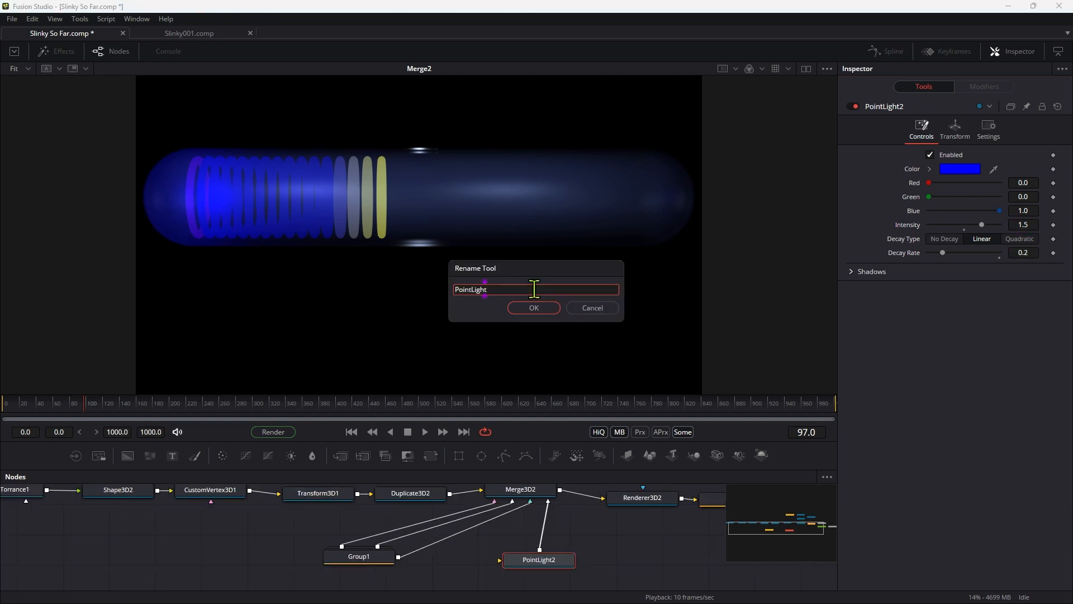
pyautogui.write('_Blue')
pyautogui.press('Return')
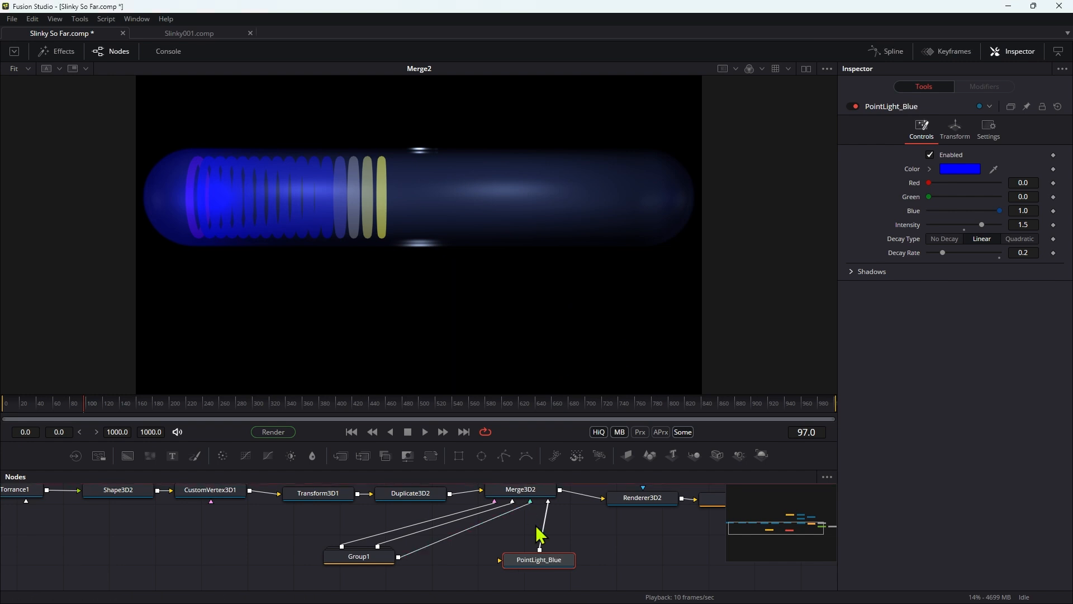
# - Duplicate PointLight_Blue into the 3D merge and make the copy pure red, with red at 1.0 and blue at 0
pyautogui.moveTo(546, 566); pyautogui.dragTo(498, 557)
pyautogui.hotkey('ctrl', 'c')
pyautogui.hotkey('ctrl', 'v')
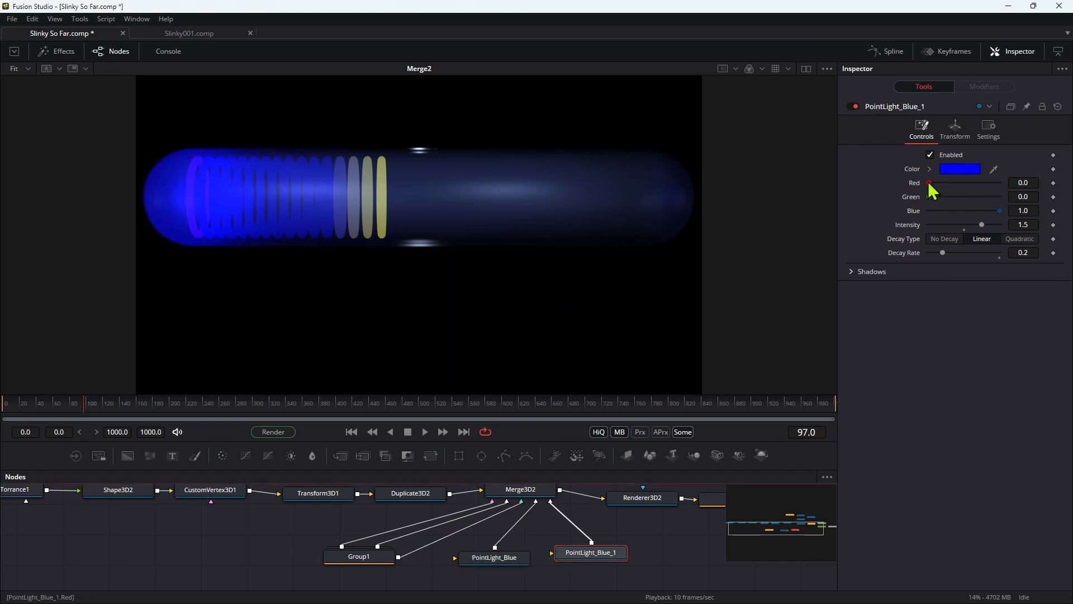
pyautogui.moveTo(999, 210); pyautogui.dragTo(889, 214)
pyautogui.moveTo(929, 184); pyautogui.dragTo(1004, 187)
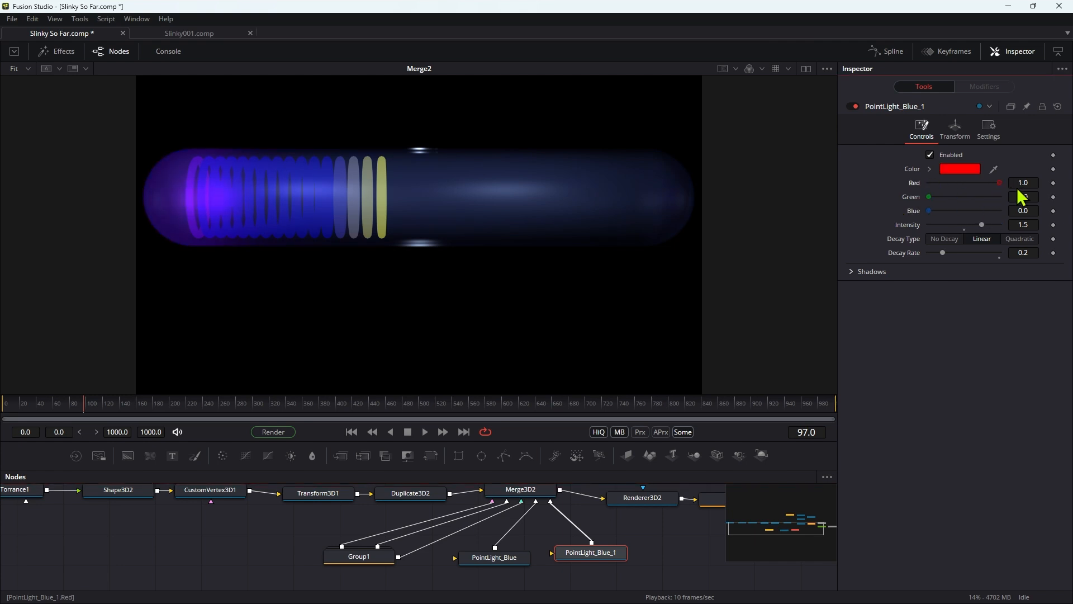
# - Rename the red copy of the light as PointLight_Red
pyautogui.press('F2')
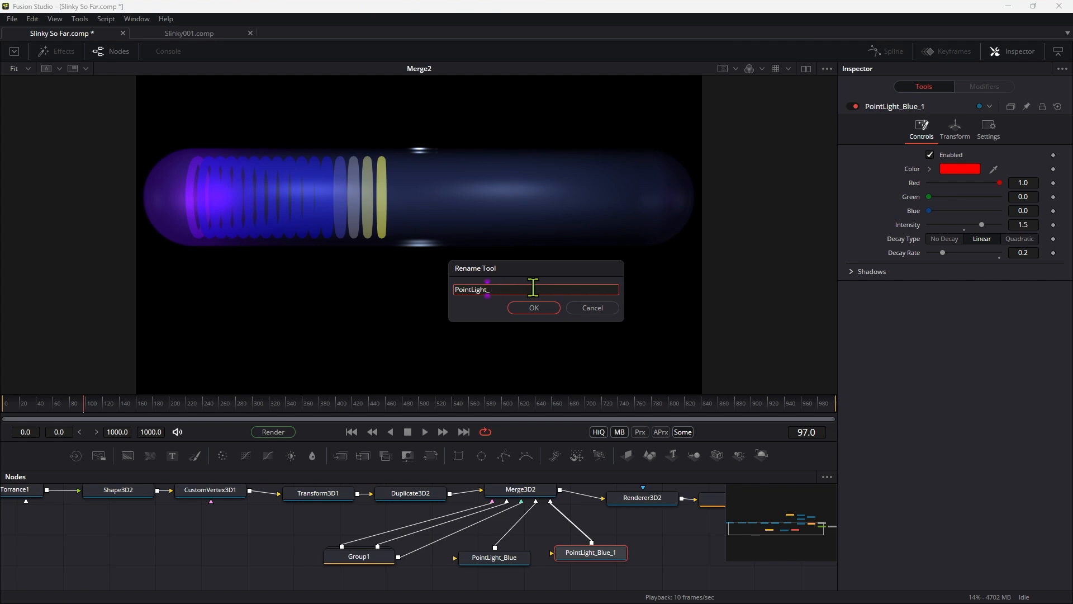
pyautogui.write('Red')
pyautogui.press('Return')
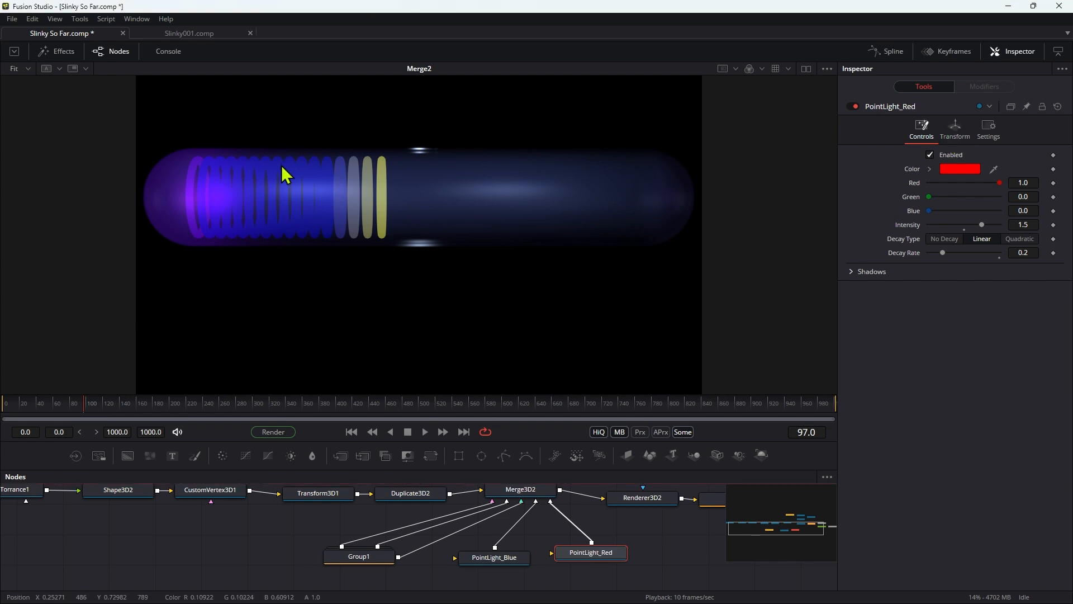
# - Change PointLight_Red's X translation expression to sin(time/20)*3
pyautogui.click(957, 132)
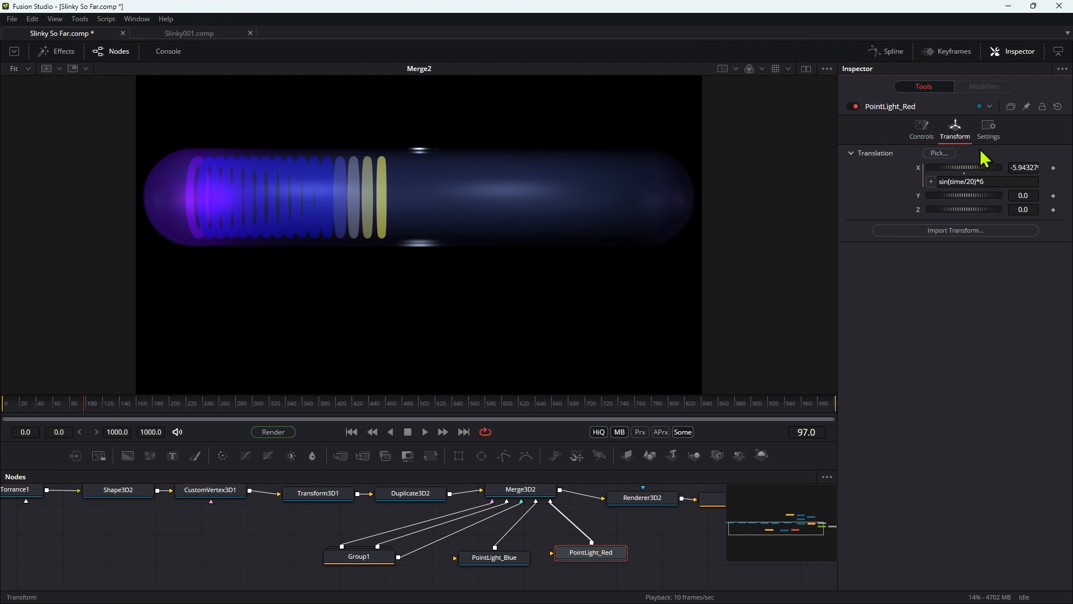
pyautogui.click(1007, 183)
pyautogui.press('BackSpace')
pyautogui.press('Tab')
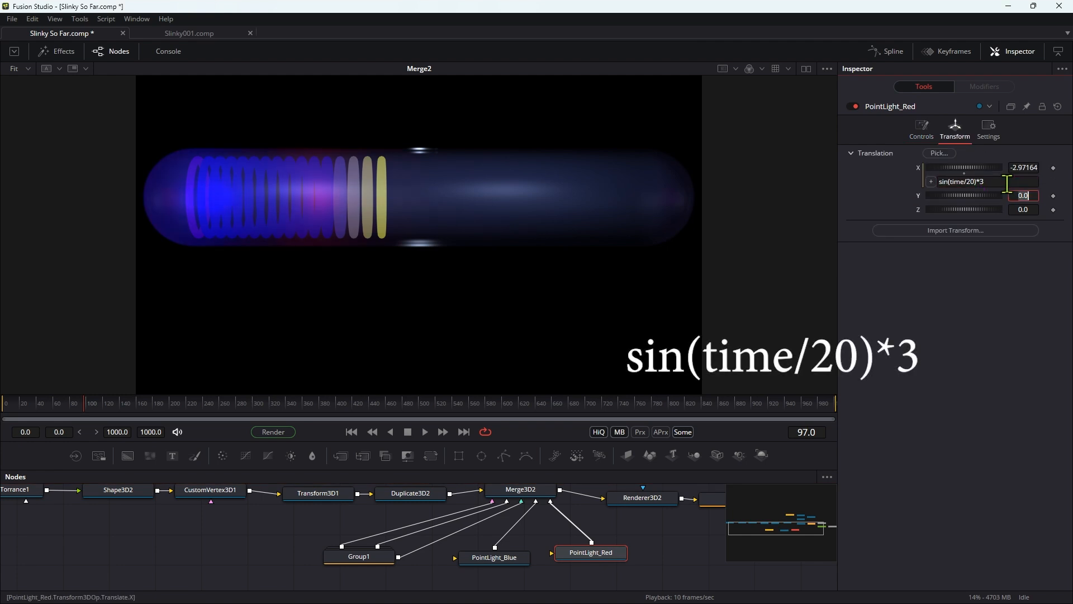
# - Set PointLight_Red's intensity to 4.0 and preview the animation
pyautogui.click(590, 559)
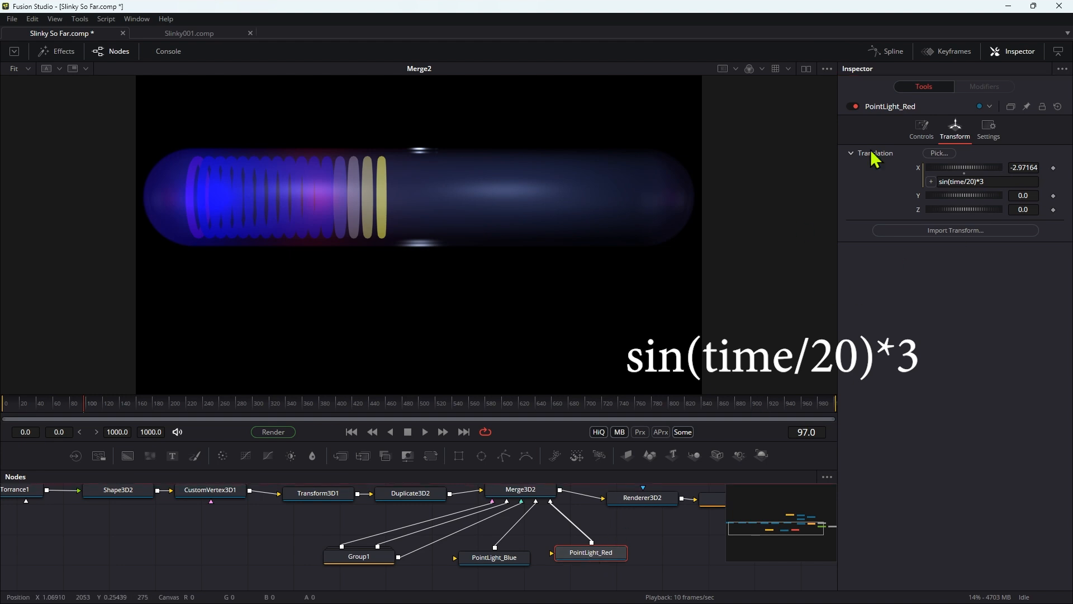
pyautogui.click(922, 128)
pyautogui.click(1035, 224)
pyautogui.write('3')
pyautogui.press('Return')
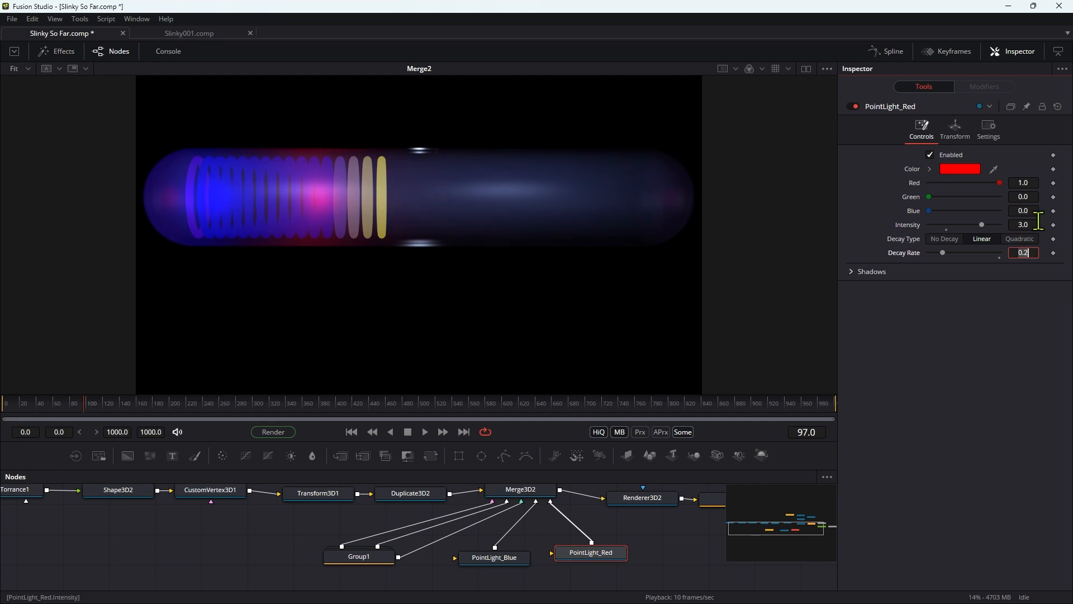
pyautogui.press('Tab')
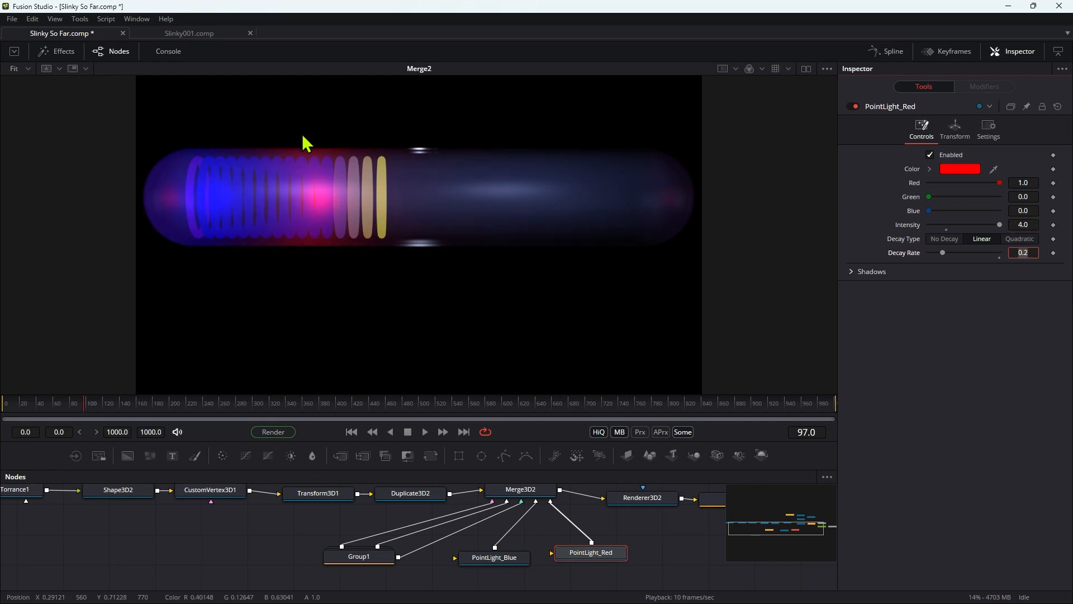
pyautogui.click(425, 431)
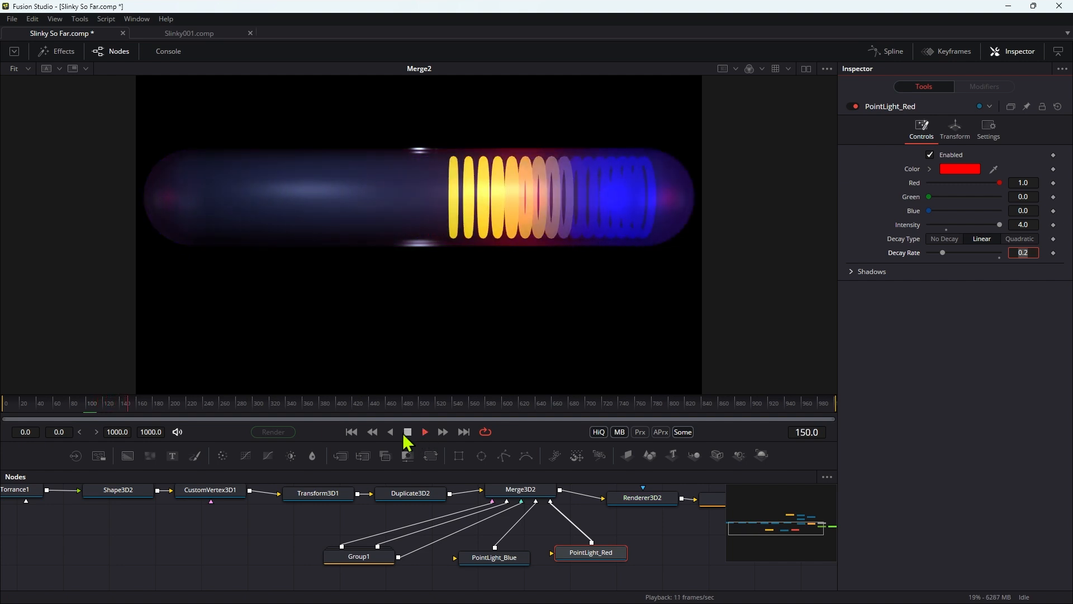
pyautogui.click(408, 432)
# - Duplicate PointLight_Red and connect the copy to Merge3D2
pyautogui.moveTo(594, 559); pyautogui.dragTo(596, 560)
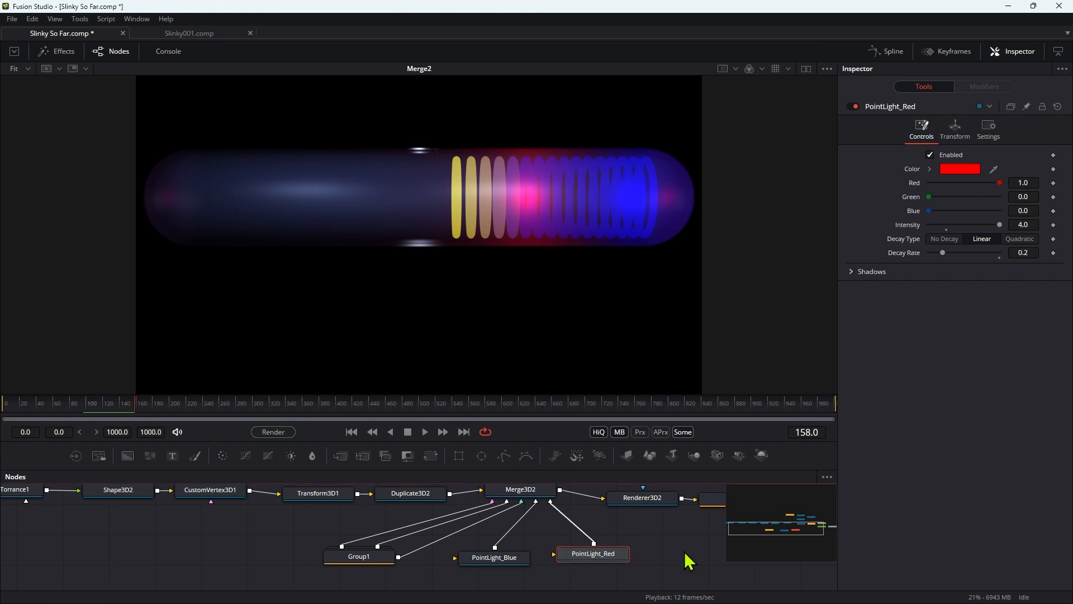
pyautogui.hotkey('ctrl', 'v')
pyautogui.moveTo(709, 547); pyautogui.dragTo(497, 528)
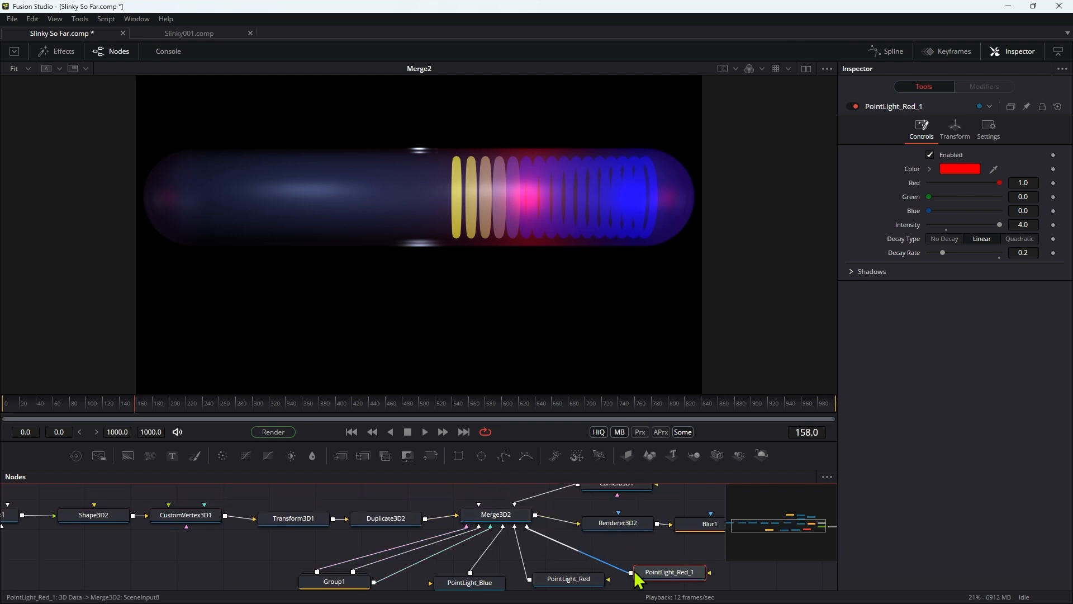
# - Rename the copy of PointLight_Red as PointLight_Yellow
pyautogui.press('F2')
pyautogui.press('BackSpace')
pyautogui.press('BackSpace')
pyautogui.press('BackSpace')
pyautogui.press('BackSpace')
pyautogui.press('BackSpace')
pyautogui.write('Yellow')
pyautogui.press('Return')
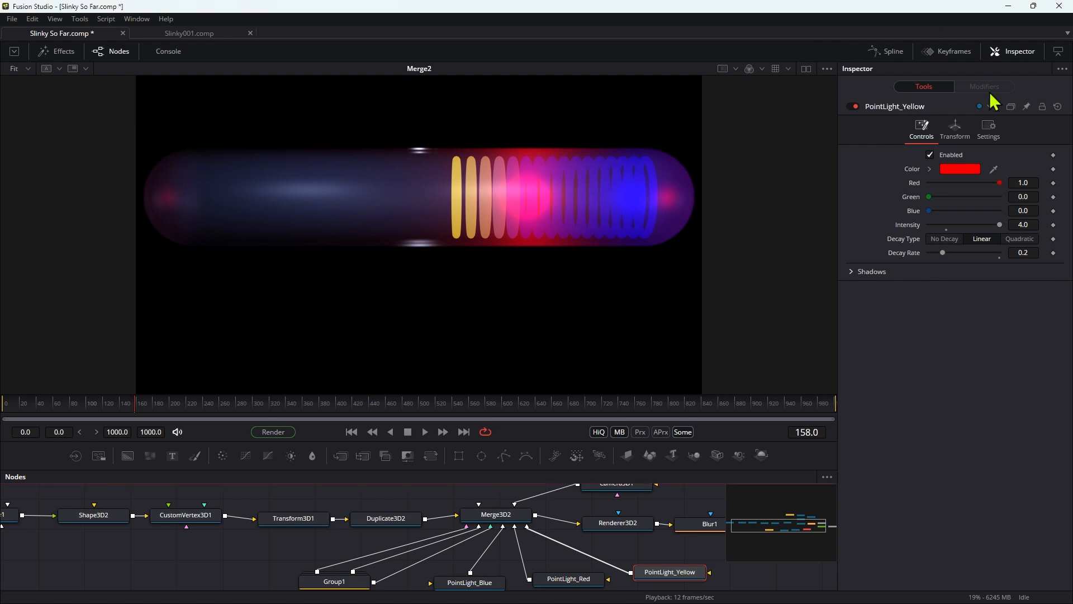
# - Turn PointLight_Yellow's light yellow by setting its red value to 0.75 and raising its green value
pyautogui.click(1032, 182)
pyautogui.doubleClick(1032, 182)
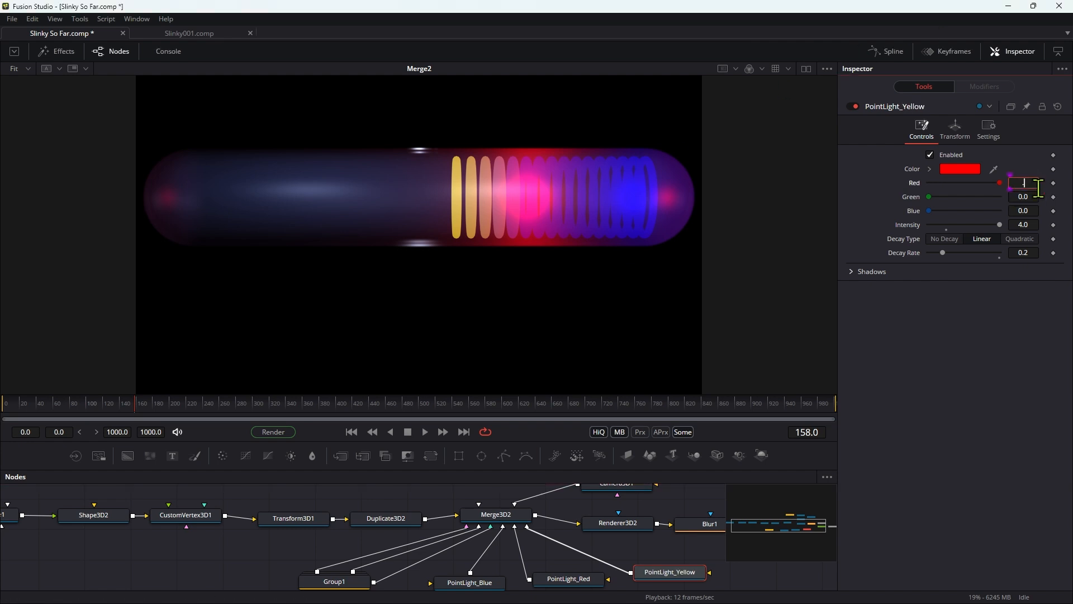
pyautogui.press('Tab')
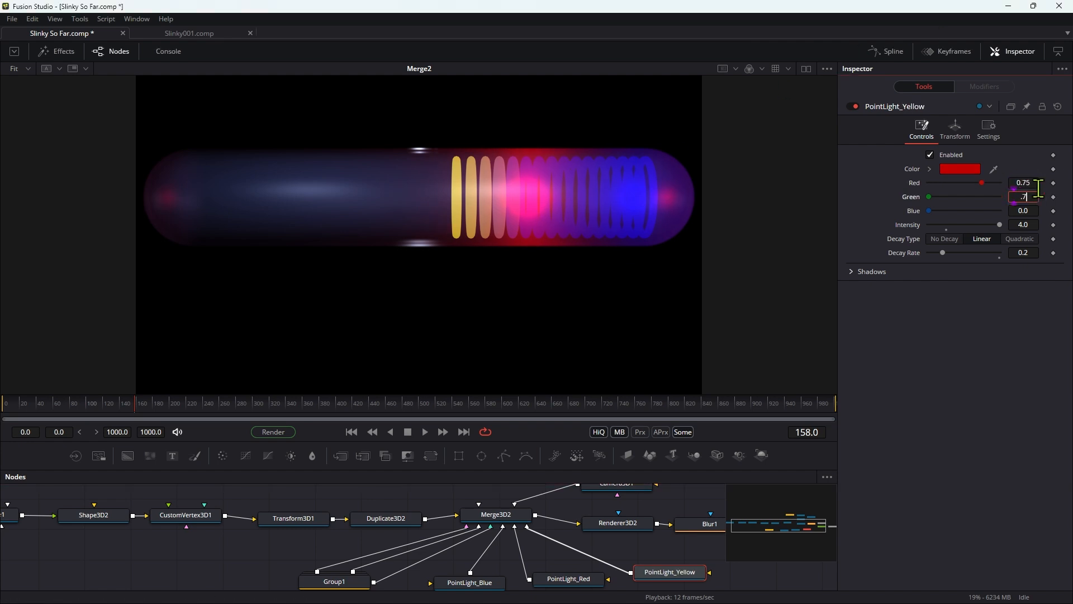
pyautogui.press('Tab')
# - Change PointLight_Yellow's X translation expression to sin(time/20)*1 and play the animation from the first frame
pyautogui.click(957, 129)
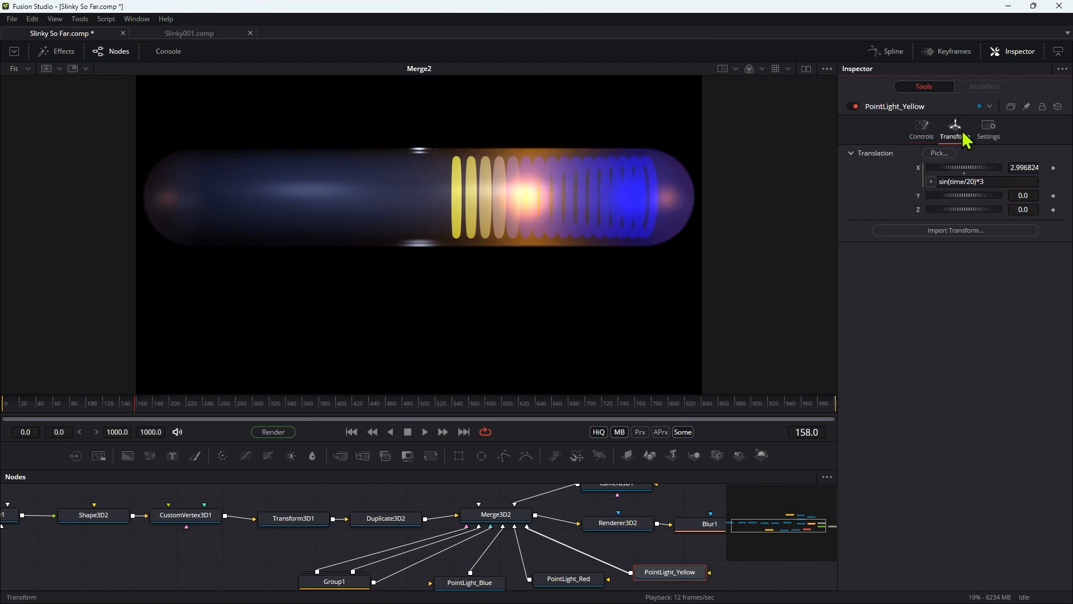
pyautogui.click(1011, 184)
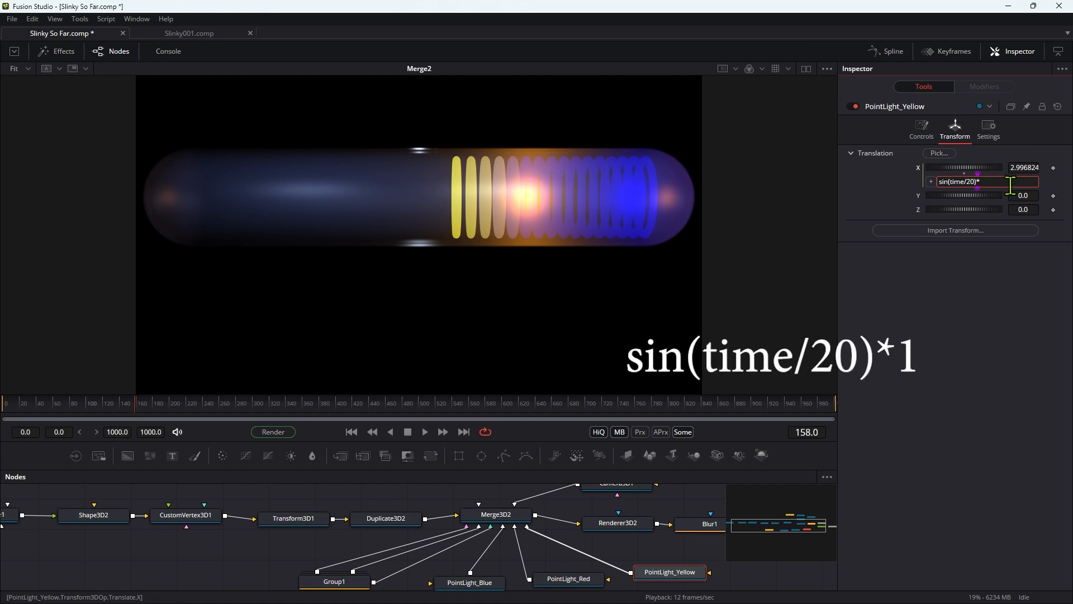
pyautogui.press('Tab')
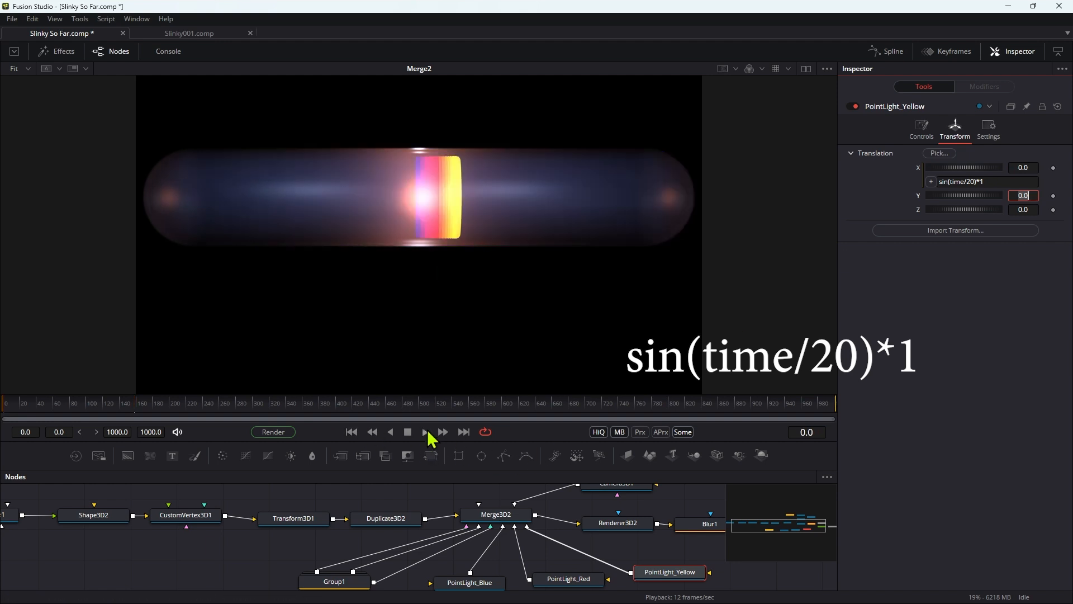
pyautogui.click(426, 432)
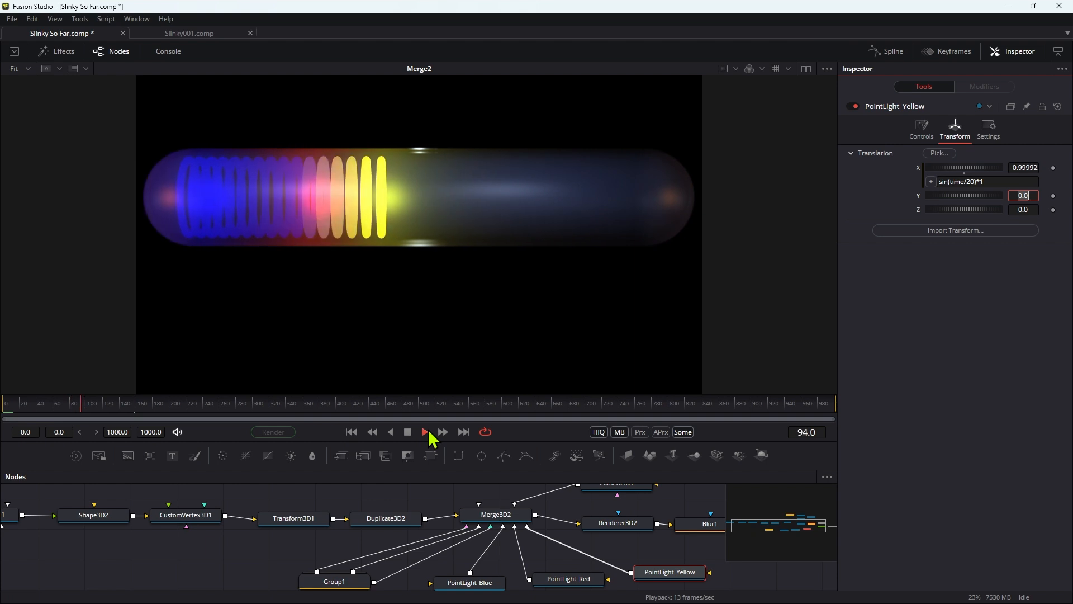
# - Try orbiting Camera3D1 around the capsule with a Y rotation of about 39.1
pyautogui.moveTo(334, 531); pyautogui.dragTo(309, 549, button='middle')
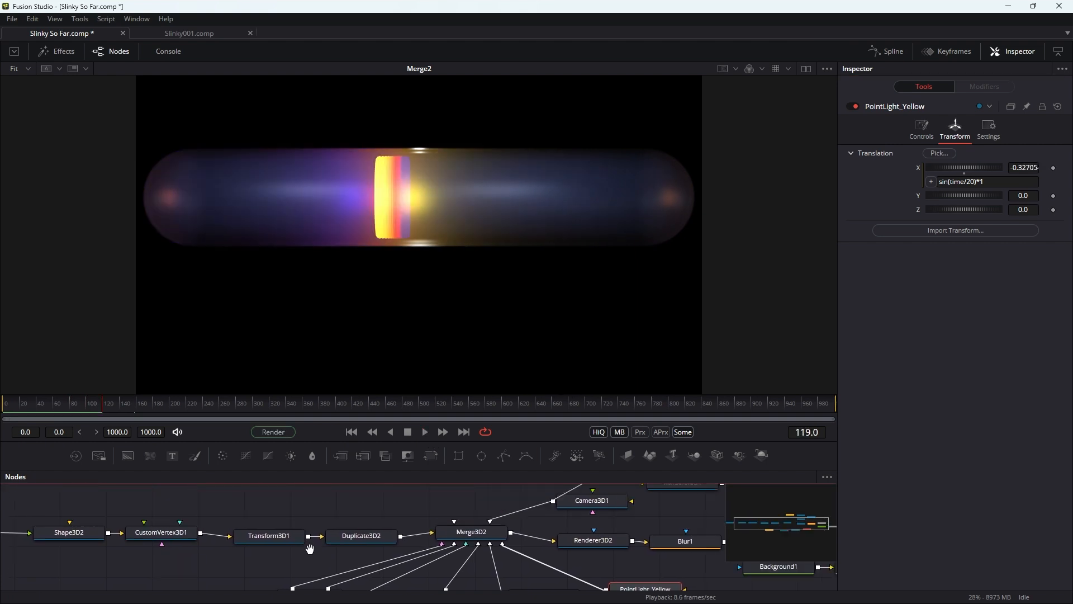
pyautogui.moveTo(439, 520); pyautogui.dragTo(348, 514, button='middle')
pyautogui.scroll(1, 512, 508)
pyautogui.click(513, 507)
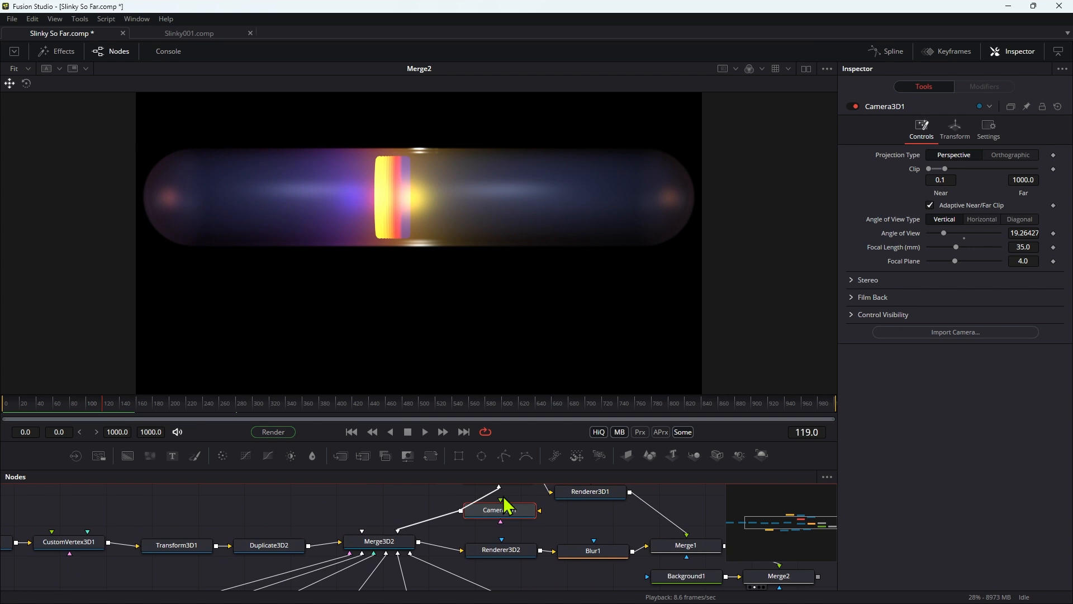
pyautogui.click(955, 130)
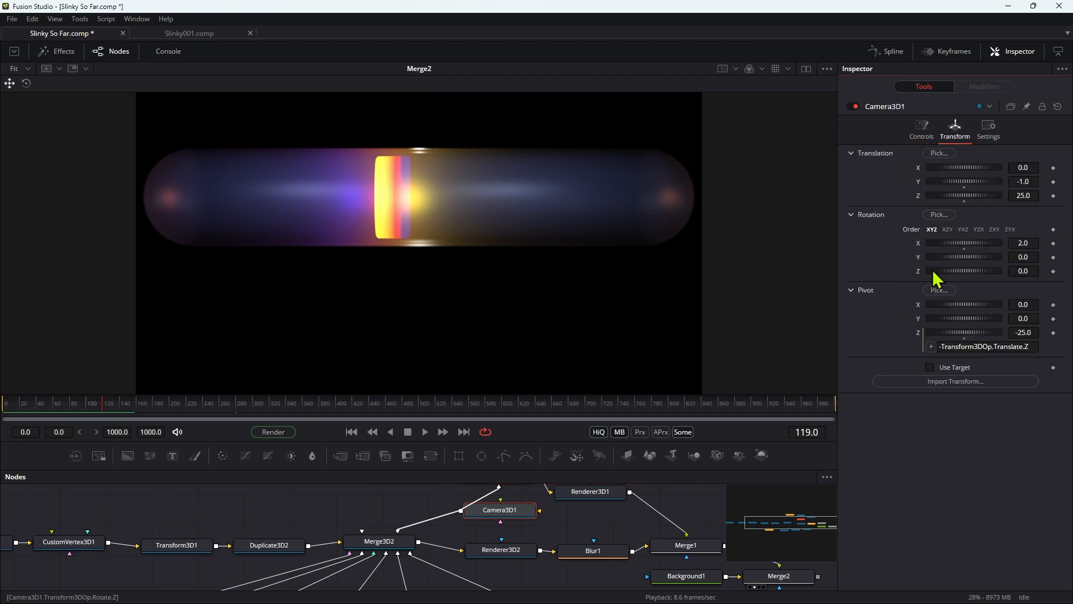
pyautogui.moveTo(960, 259)
pyautogui.mouseDown()
pyautogui.moveTo(973, 258)
pyautogui.moveTo(944, 258)
pyautogui.moveTo(973, 255)
pyautogui.moveTo(931, 257)
pyautogui.moveTo(988, 252)
pyautogui.moveTo(910, 247)
pyautogui.moveTo(969, 242)
pyautogui.mouseUp()
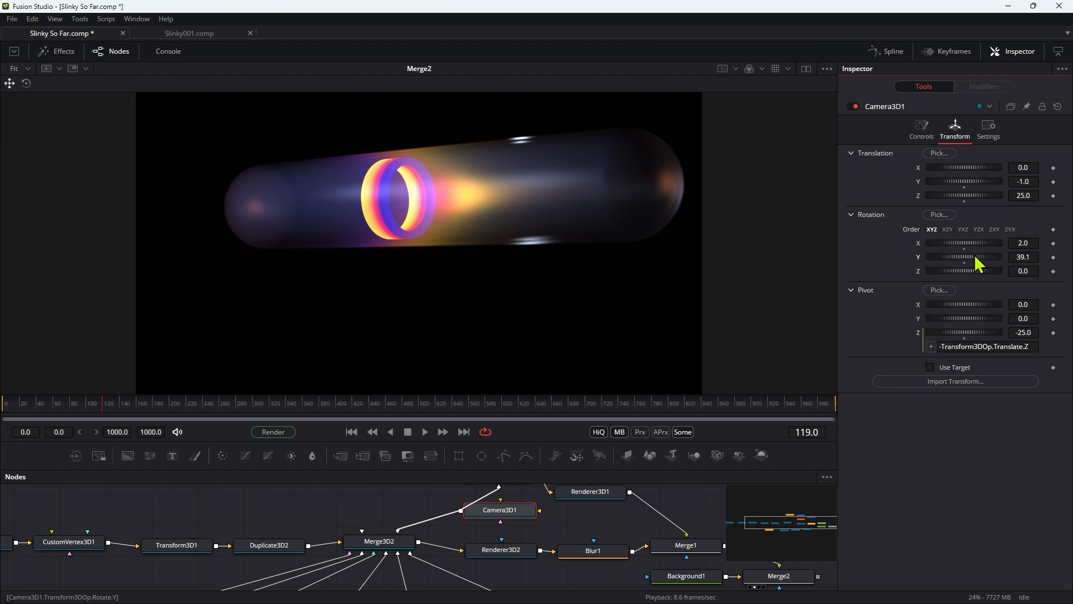
# - Drive Camera3D1's Y rotation with the expression time and return to the first frame
pyautogui.rightClick(977, 262)
pyautogui.click(990, 419)
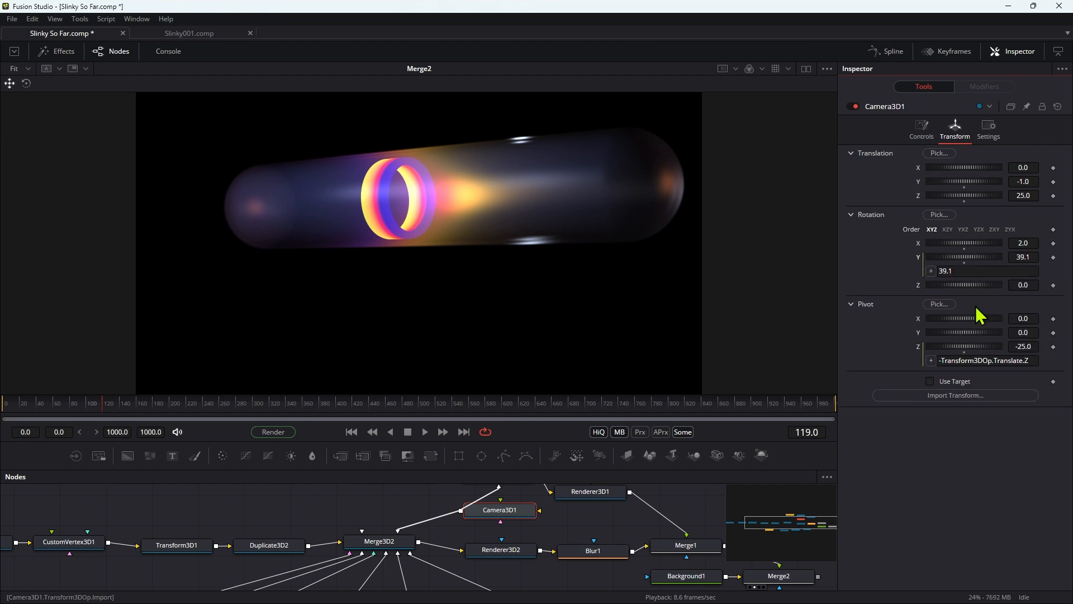
pyautogui.click(976, 271)
pyautogui.write('time')
pyautogui.press('Tab')
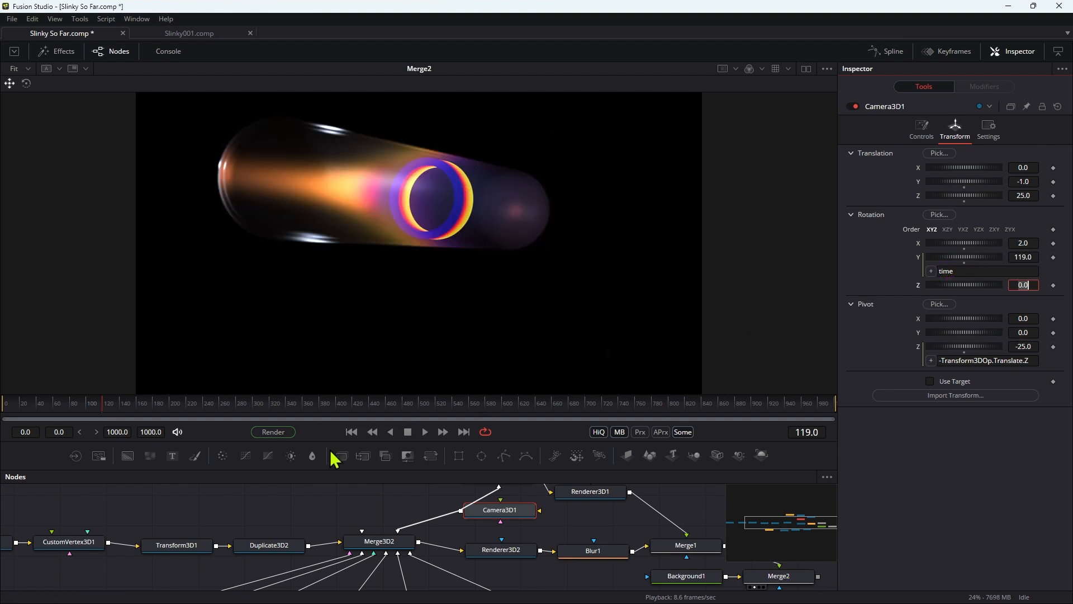
pyautogui.click(352, 431)
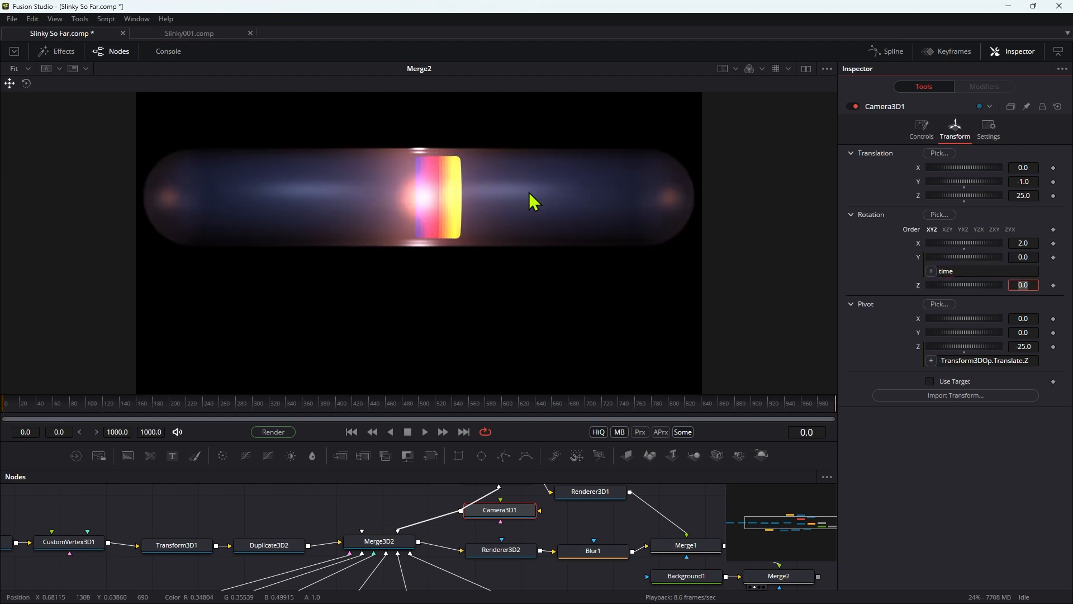
# - Change Camera3D1's Y rotation expression to time+16 and play the animation
pyautogui.click(973, 271)
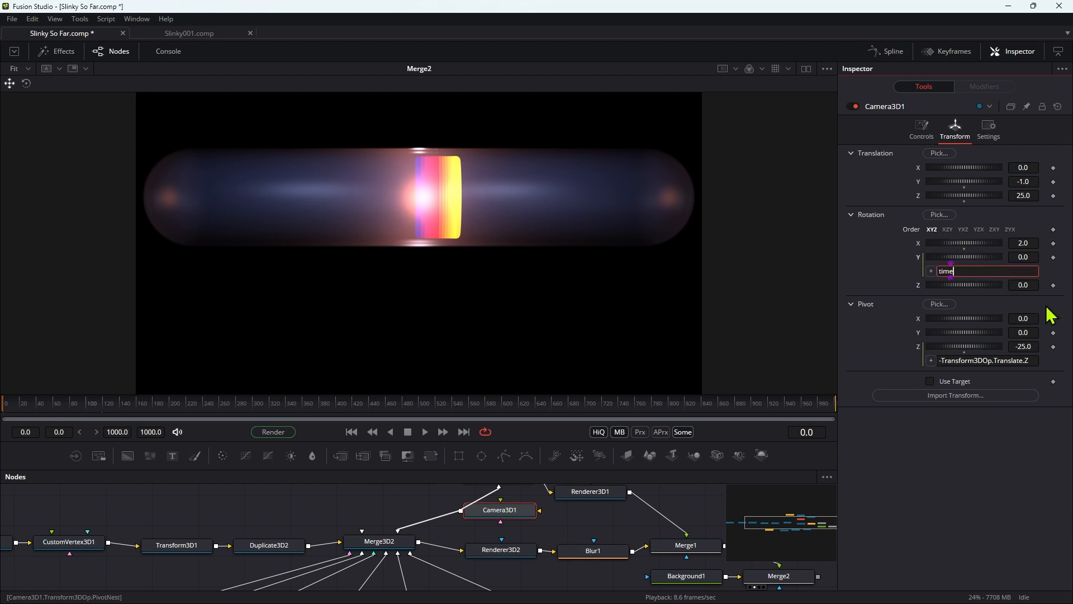
pyautogui.write('+16')
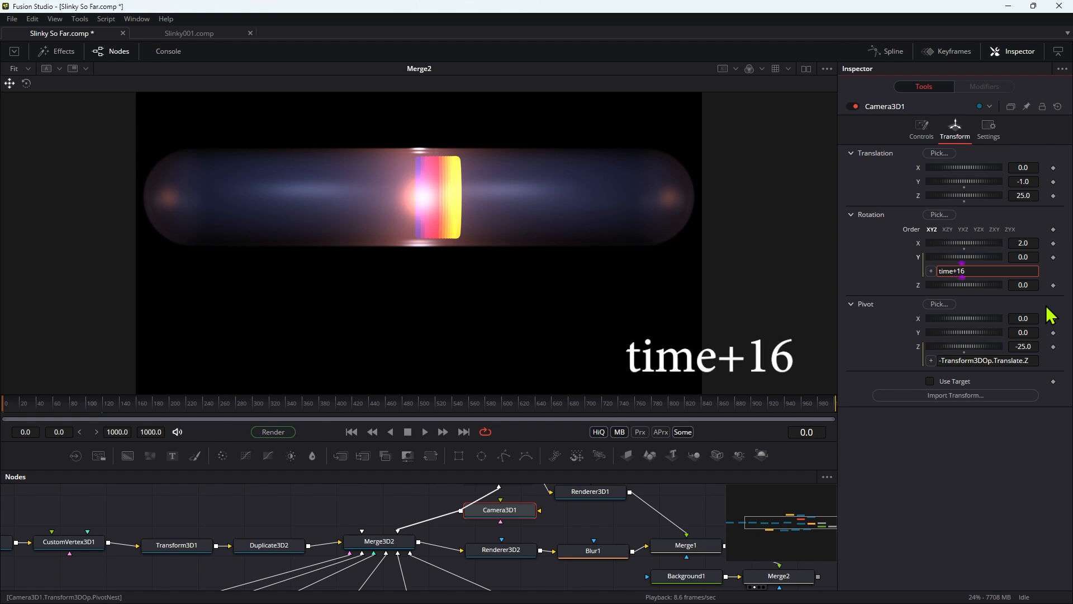
pyautogui.press('Tab')
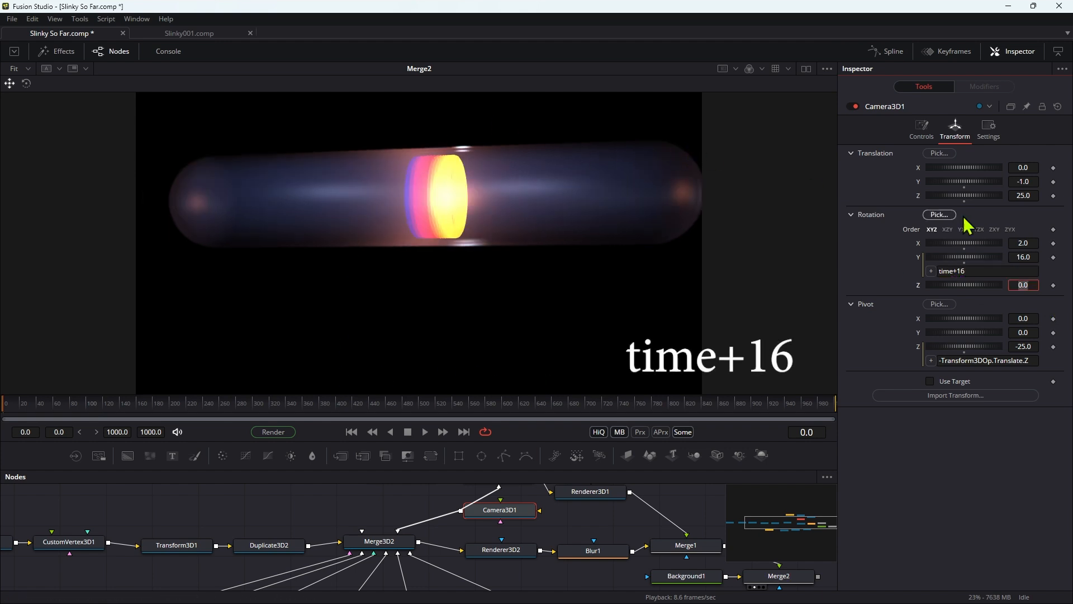
pyautogui.click(425, 432)
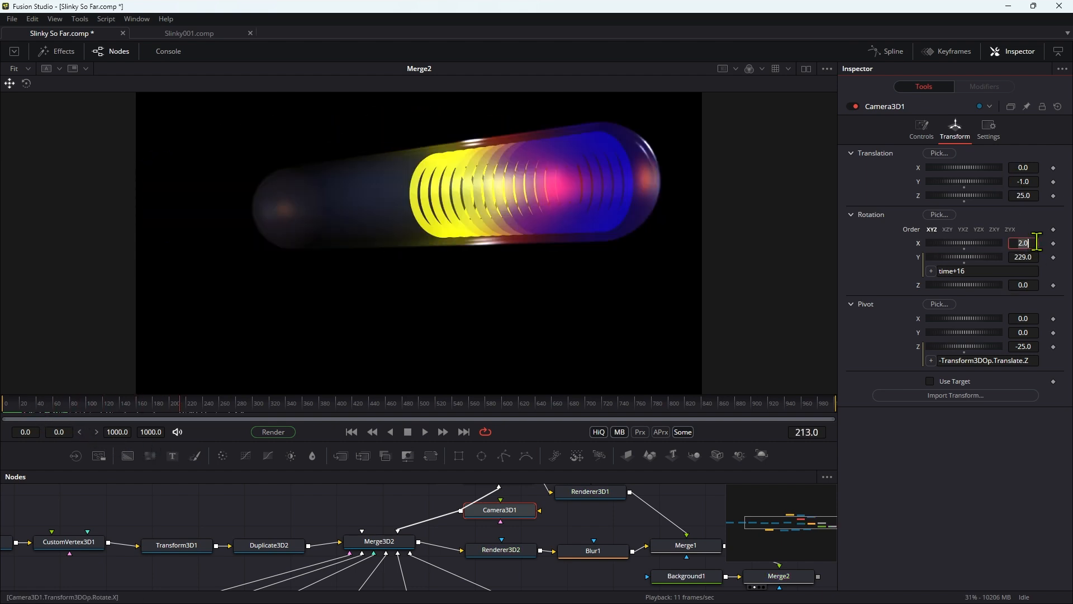
# - Set Camera3D1's X rotation to 4.0 and its Y translation to -0.5
pyautogui.press('Tab')
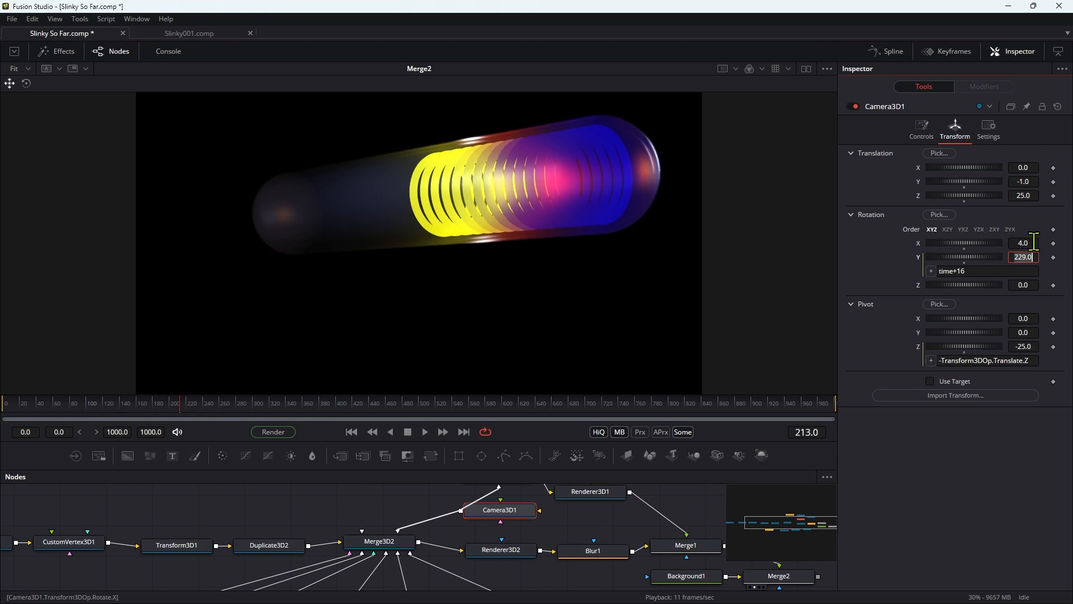
pyautogui.click(1035, 181)
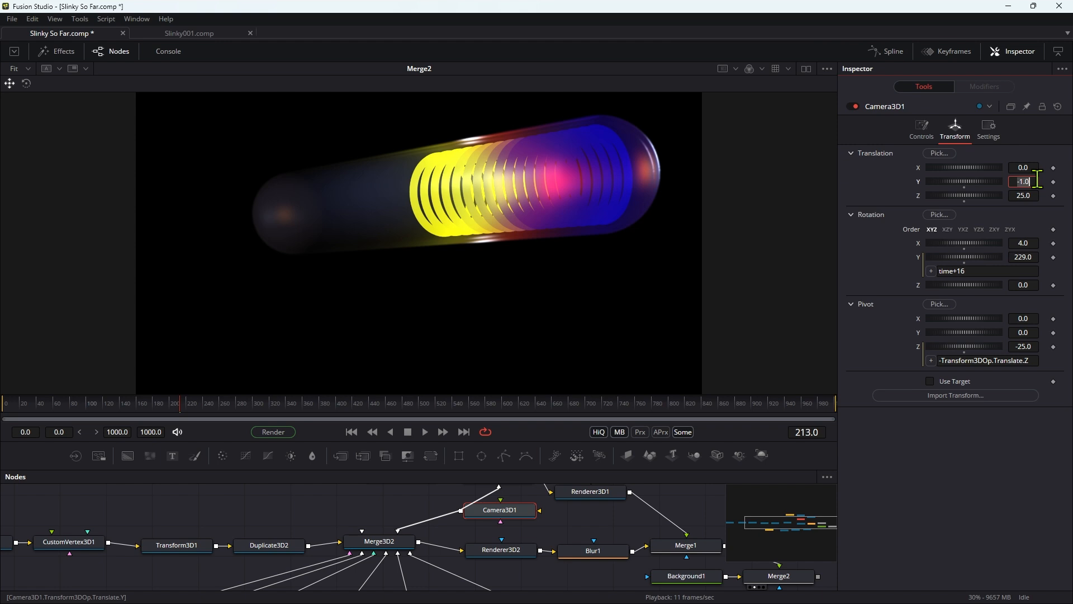
pyautogui.write('-0.5')
pyautogui.press('Tab')
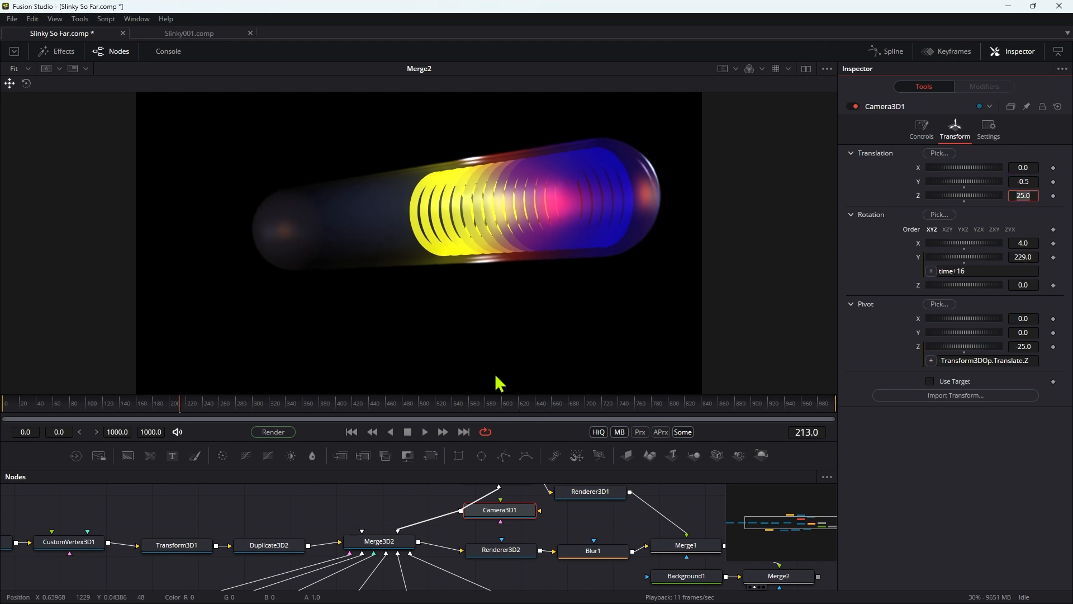
# - Align Renderer3D1 with Merge3D1, add a Glow node after it, and set its glow size to 20
pyautogui.moveTo(779, 563); pyautogui.dragTo(574, 536, button='middle')
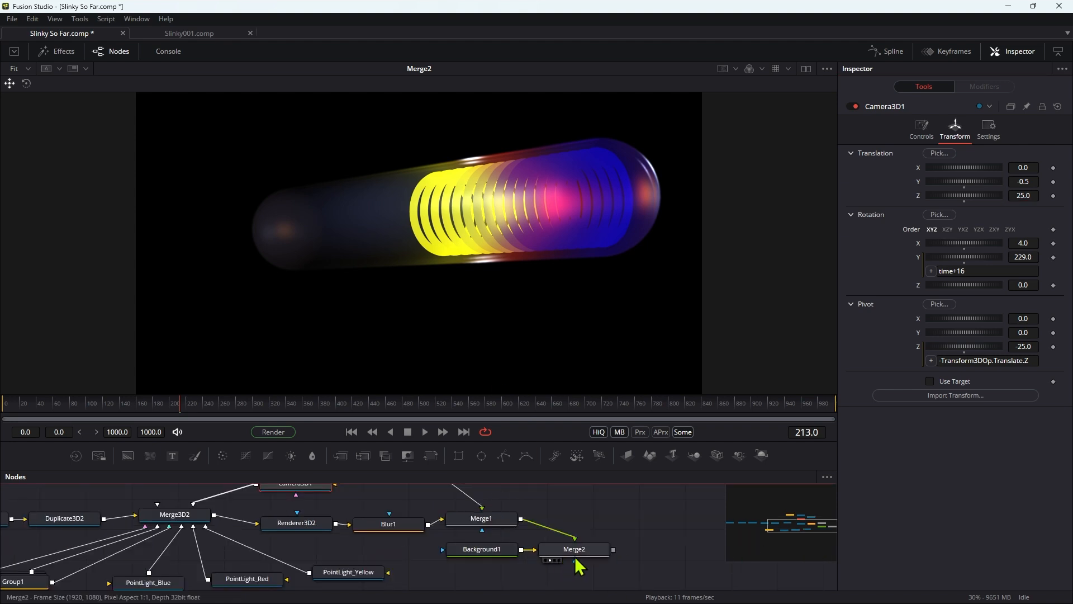
pyautogui.moveTo(577, 555); pyautogui.dragTo(579, 556)
pyautogui.keyDown('ctrl'); pyautogui.click(503, 525); pyautogui.keyUp('ctrl')
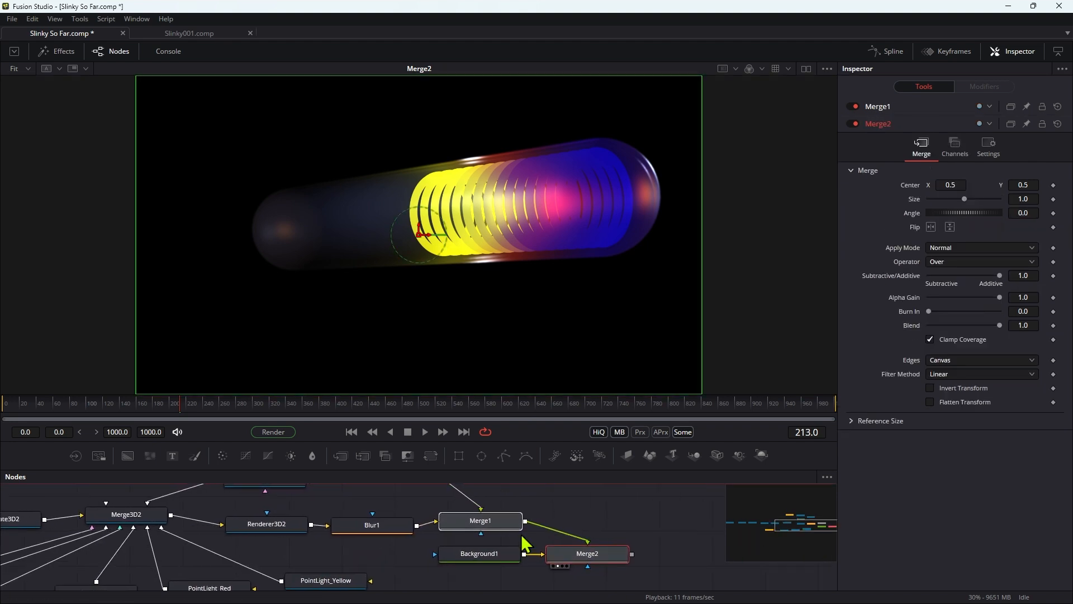
pyautogui.moveTo(548, 522); pyautogui.dragTo(616, 589, button='middle')
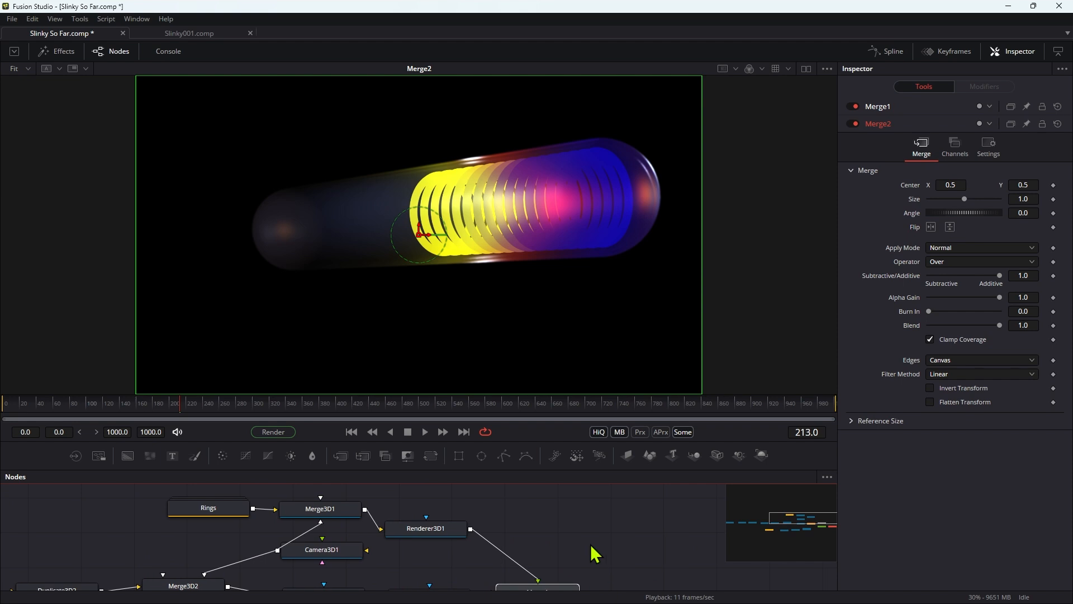
pyautogui.moveTo(436, 530); pyautogui.dragTo(443, 516)
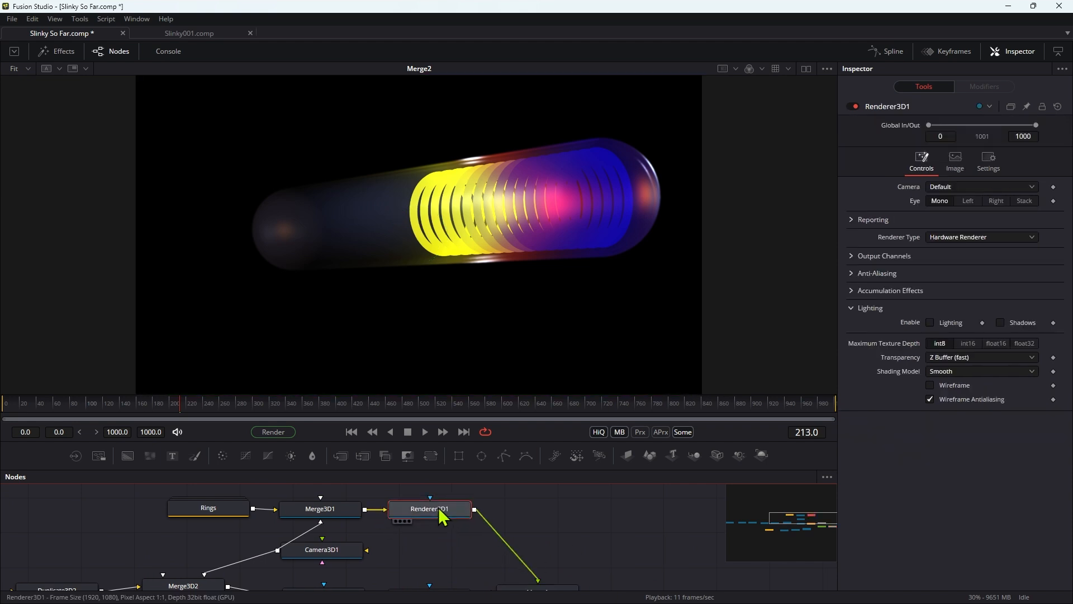
pyautogui.hotkey('shift', 'space')
pyautogui.write('glow')
pyautogui.press('Return')
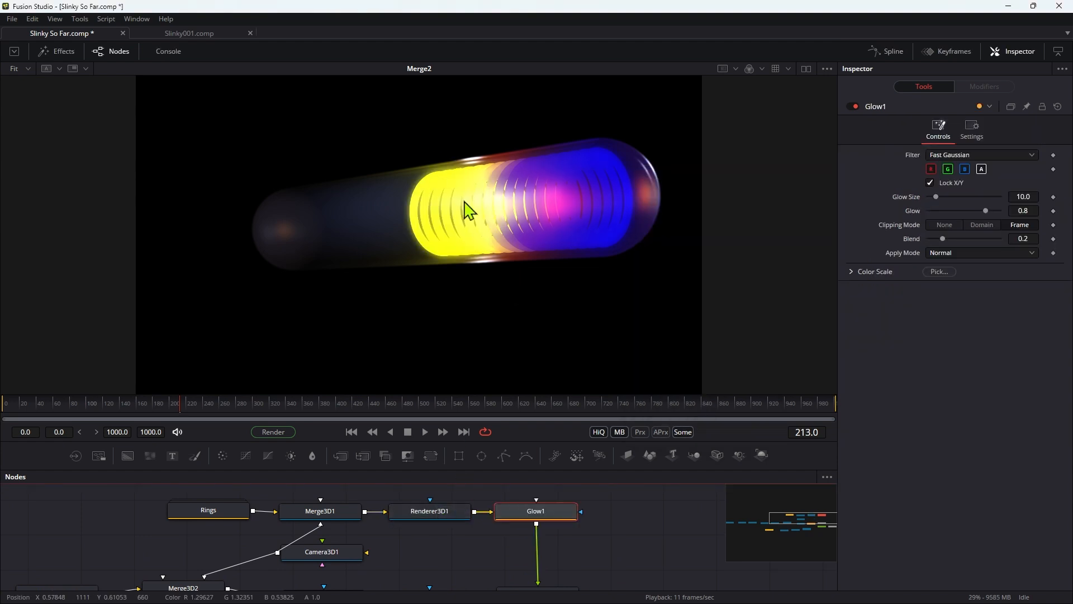
pyautogui.click(1023, 196)
pyautogui.write('20')
pyautogui.press('Tab')
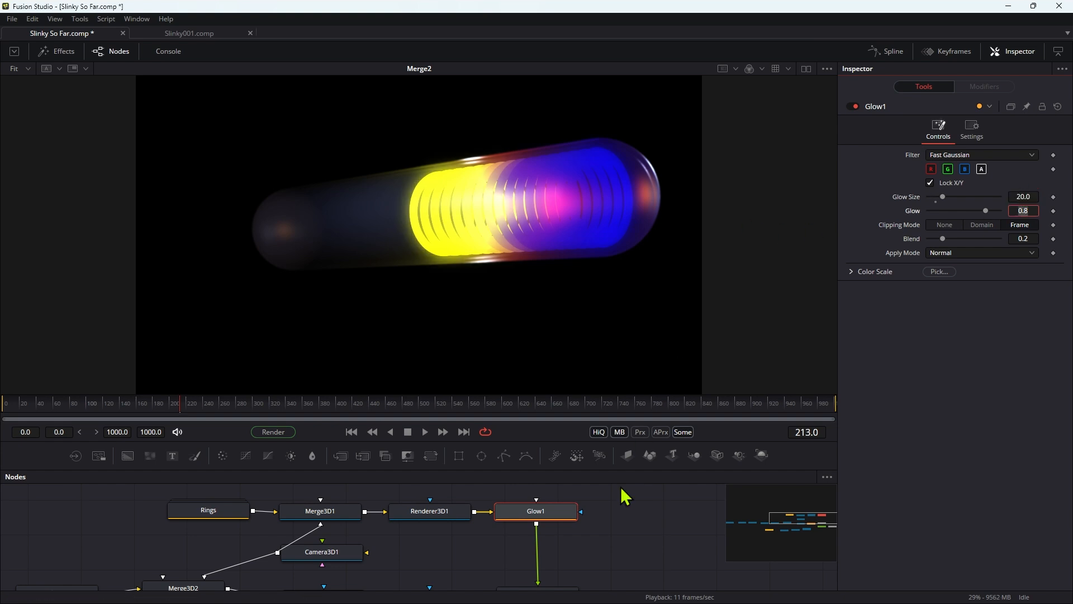
# - Line up Renderer3D2 and Blur1 in the node graph and add a Glow node after Blur1
pyautogui.moveTo(799, 518); pyautogui.dragTo(812, 529)
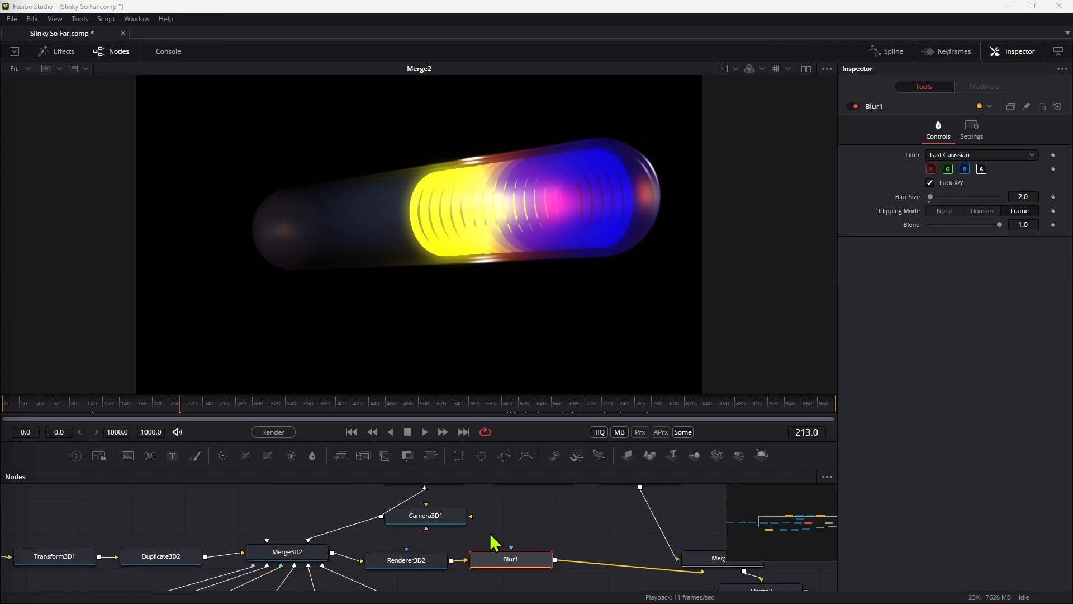
pyautogui.moveTo(427, 565); pyautogui.dragTo(423, 557)
pyautogui.moveTo(528, 572)
pyautogui.mouseDown()
pyautogui.moveTo(541, 565)
pyautogui.moveTo(527, 563)
pyautogui.mouseUp()
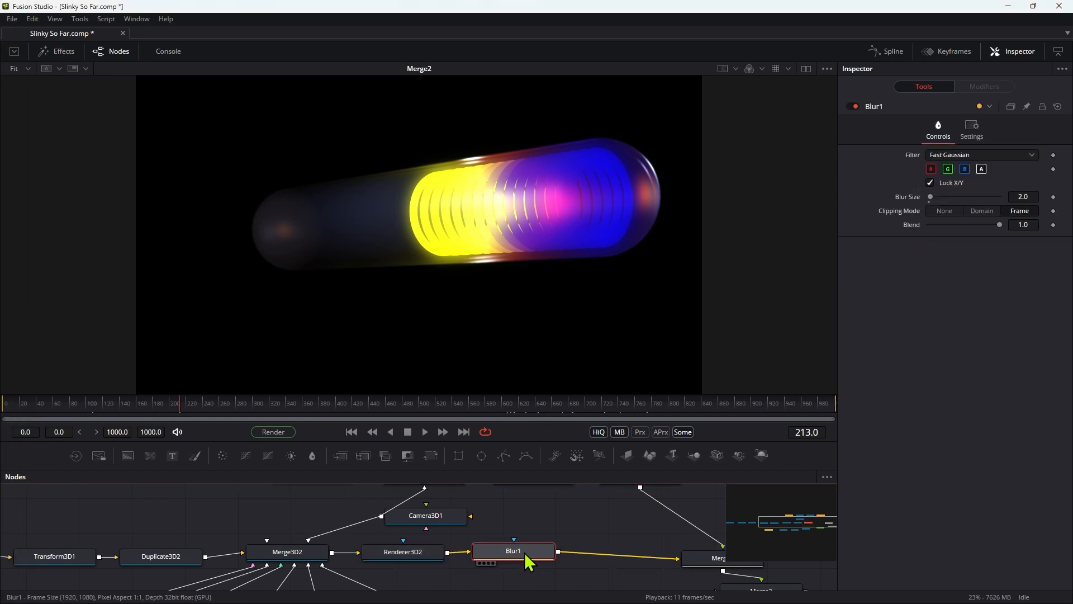
pyautogui.hotkey('ctrl', 'space')
pyautogui.write('glow')
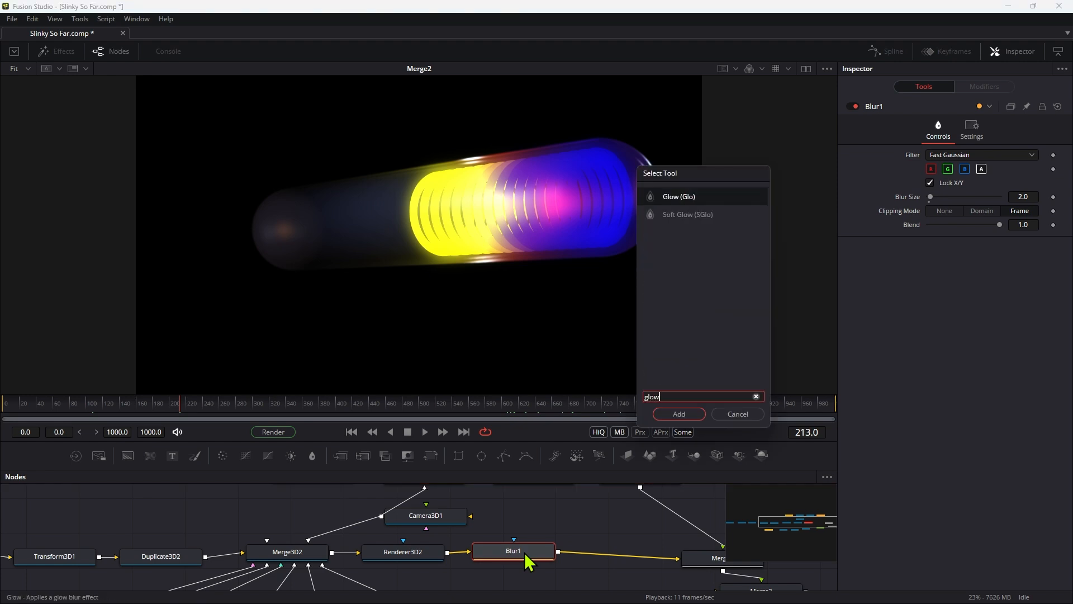
pyautogui.press('Return')
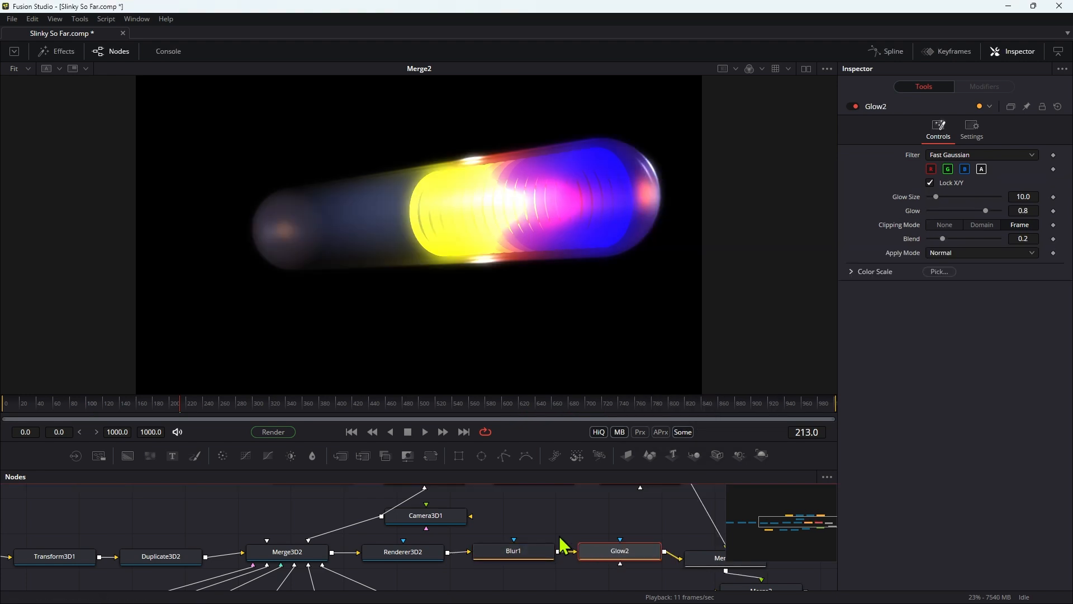
# - Bypass and re-enable Glow2 repeatedly to compare the capsule with and without the glow
pyautogui.hotkey('ctrl', 'p')
pyautogui.hotkey('ctrl', 'p')
pyautogui.hotkey('ctrl', 'p')
pyautogui.hotkey('ctrl', 'p')
# - Switch Glow2's apply mode to Threshold with a low value of 0.617 and scrub through the animation
pyautogui.click(970, 254)
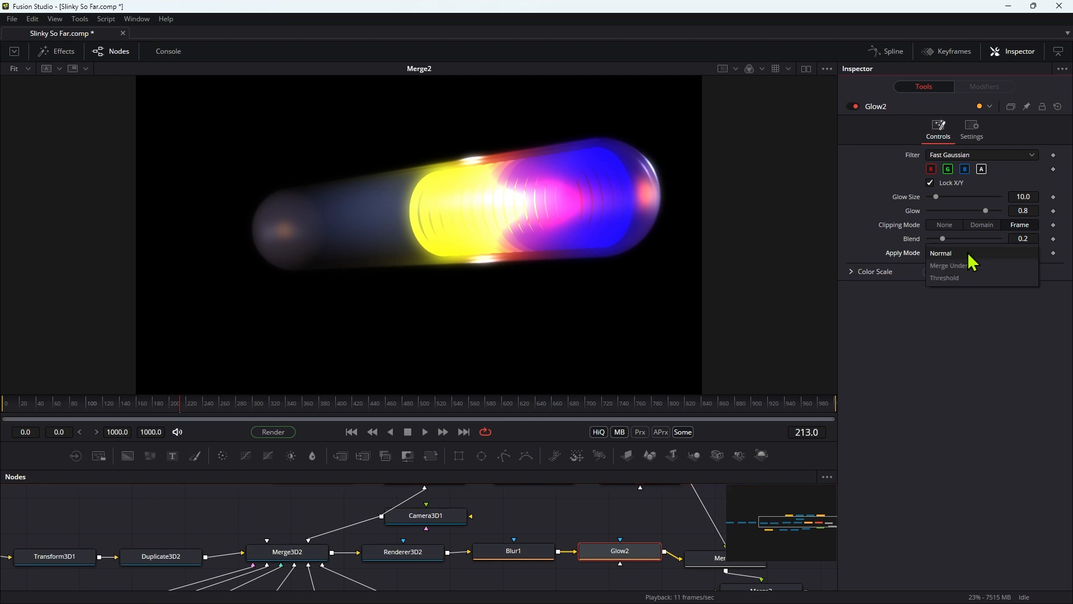
pyautogui.click(953, 278)
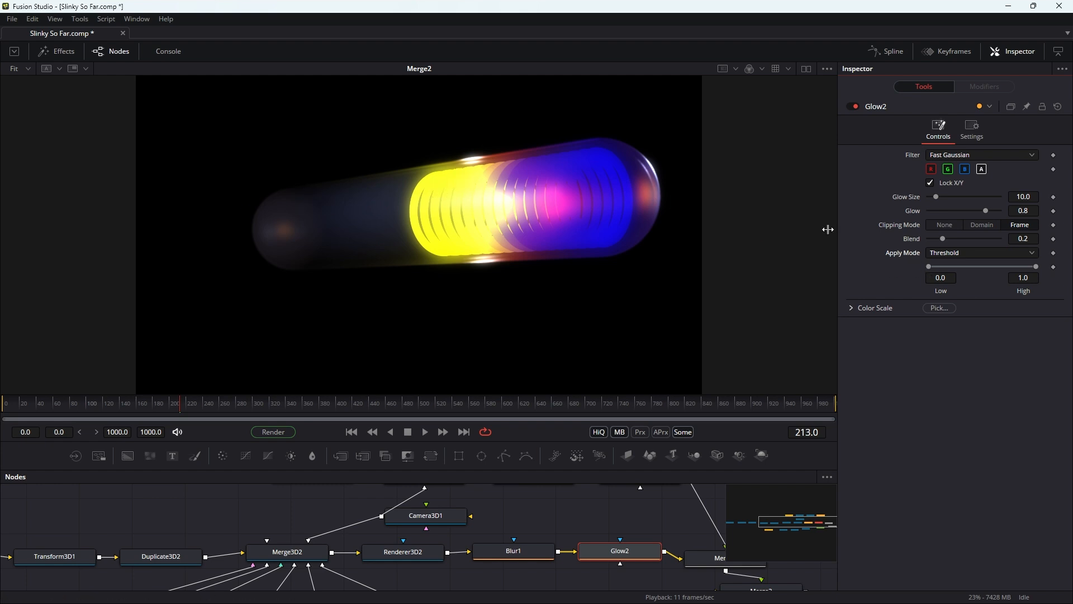
pyautogui.moveTo(929, 269); pyautogui.dragTo(1000, 277)
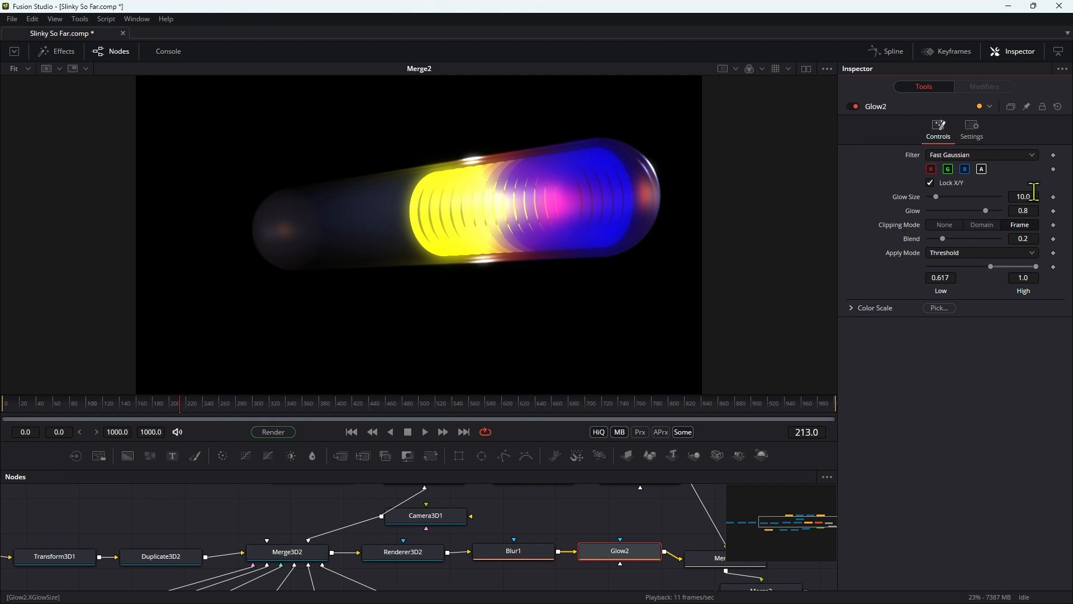
pyautogui.click(1028, 210)
pyautogui.click(467, 406)
pyautogui.moveTo(467, 413); pyautogui.dragTo(508, 412)
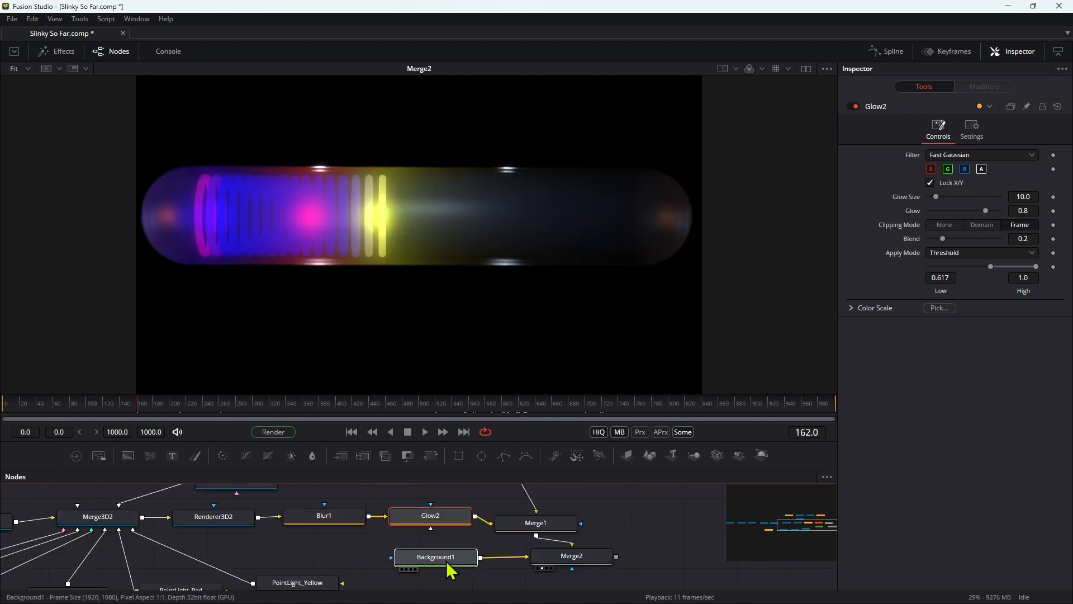
# - Change Background1's type to Gradient and scrub the animation to frame 270
pyautogui.click(448, 561)
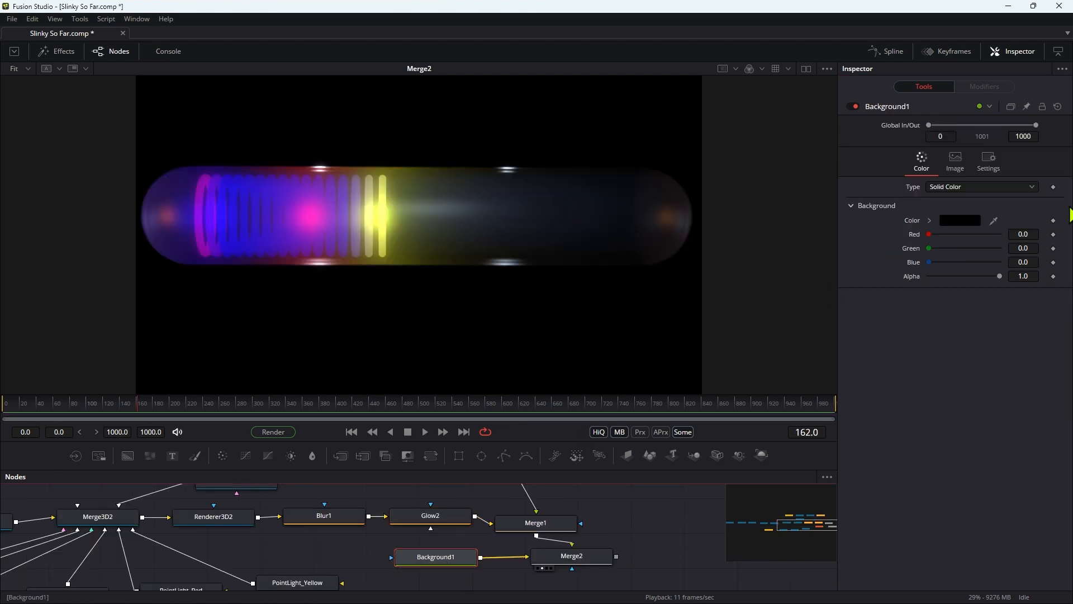
pyautogui.click(962, 190)
pyautogui.click(952, 235)
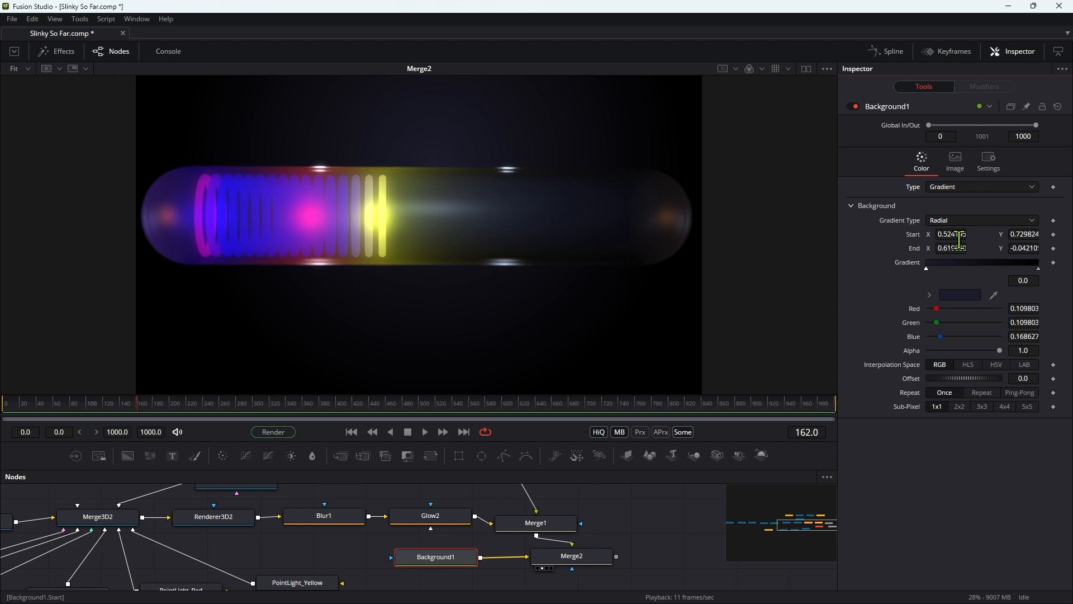
pyautogui.click(173, 407)
pyautogui.moveTo(172, 407); pyautogui.dragTo(227, 404)
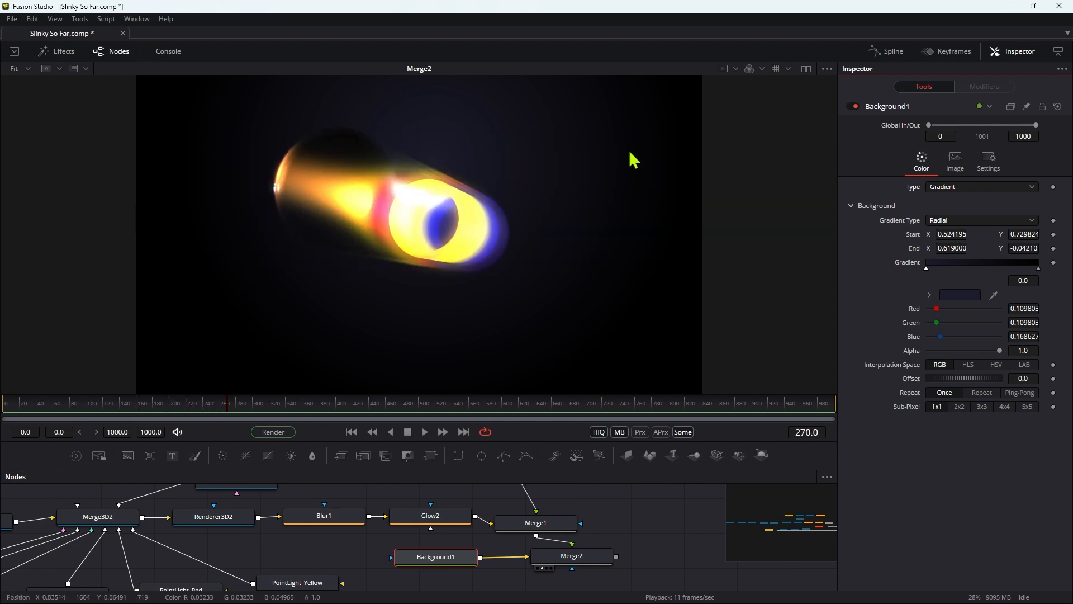
# - Switch Background1 to Solid Color and back to Gradient to compare the two backdrops
pyautogui.click(962, 193)
pyautogui.click(958, 136)
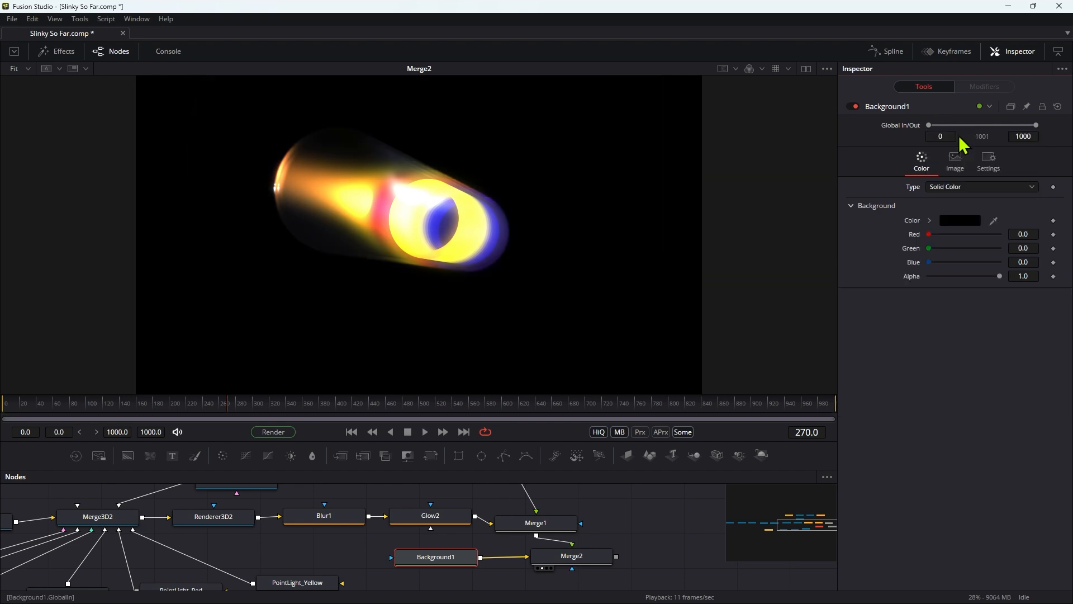
pyautogui.click(963, 190)
pyautogui.click(958, 232)
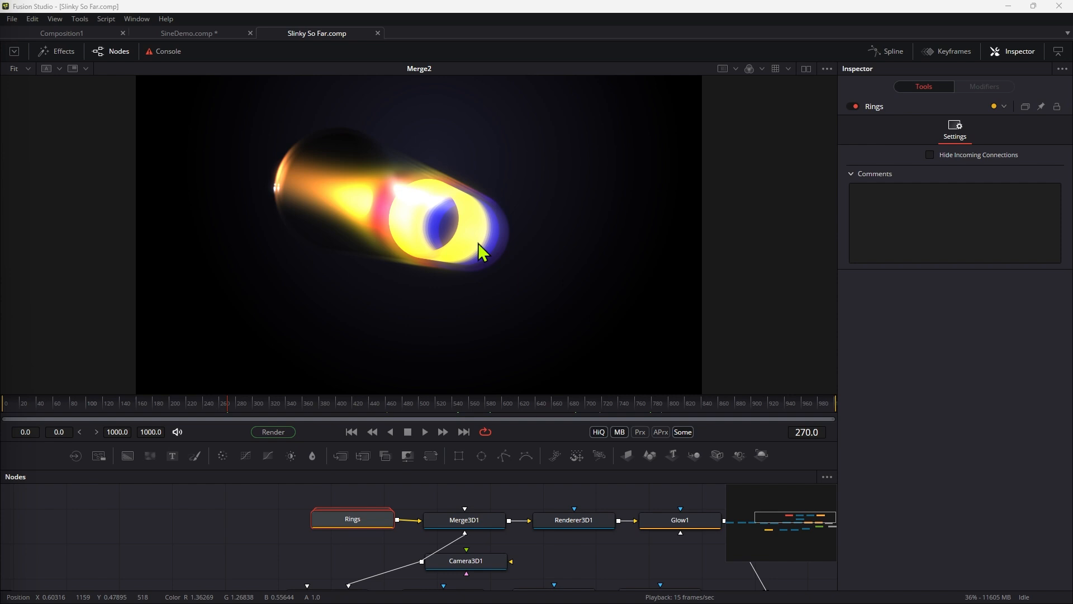
# - Ungroup the Rings group and select its Dissolve1 node to show the mix expression
pyautogui.rightClick(356, 527)
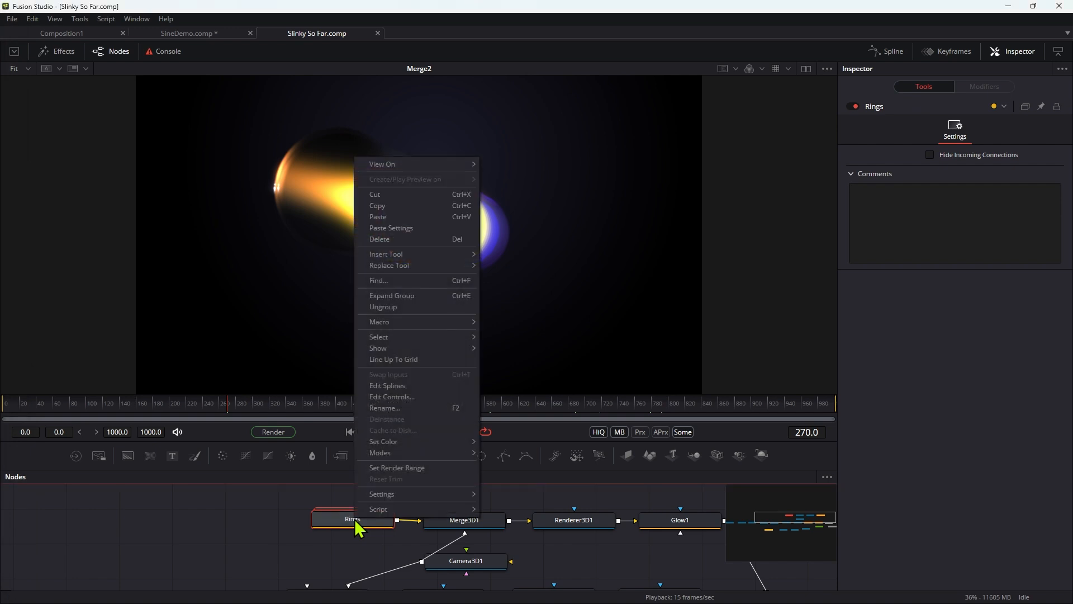
pyautogui.click(412, 307)
pyautogui.moveTo(314, 538); pyautogui.dragTo(330, 551, button='middle')
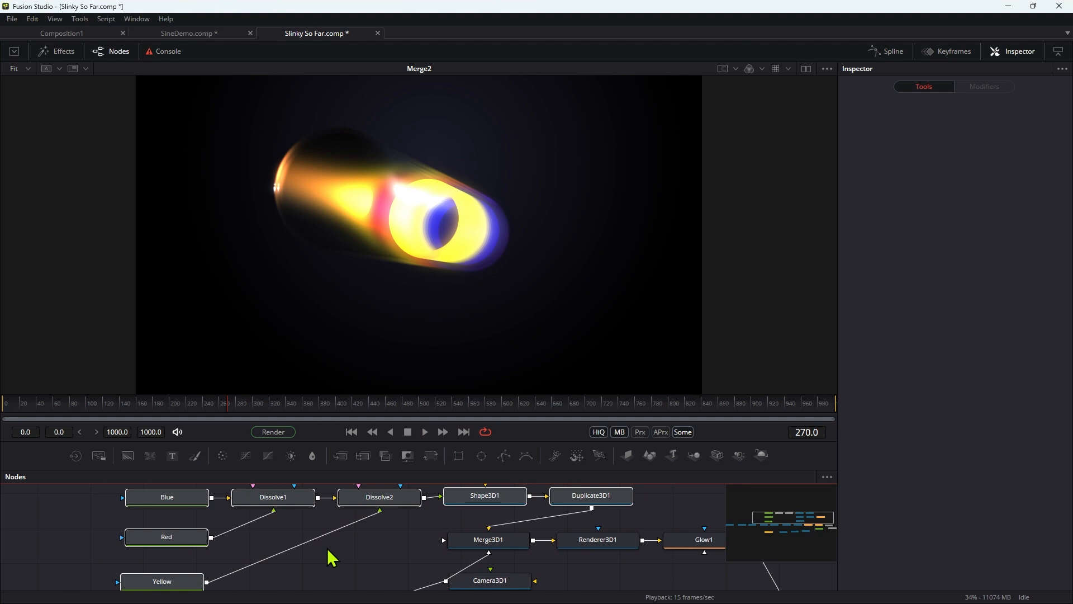
pyautogui.click(301, 500)
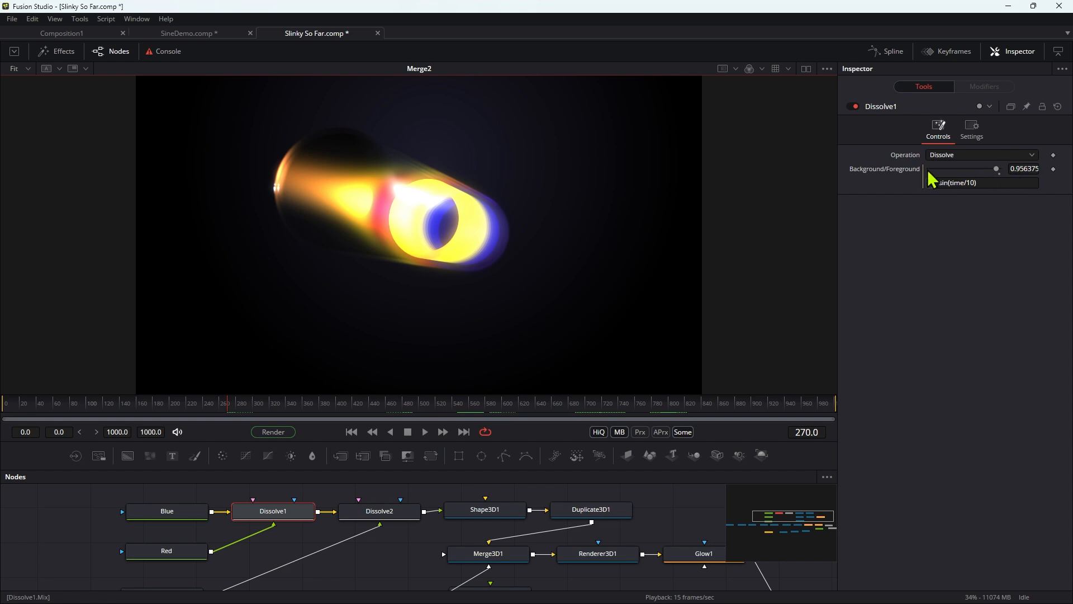
# - Switch to the SineDemo composition, play it from the first frame and stop playback
pyautogui.click(200, 36)
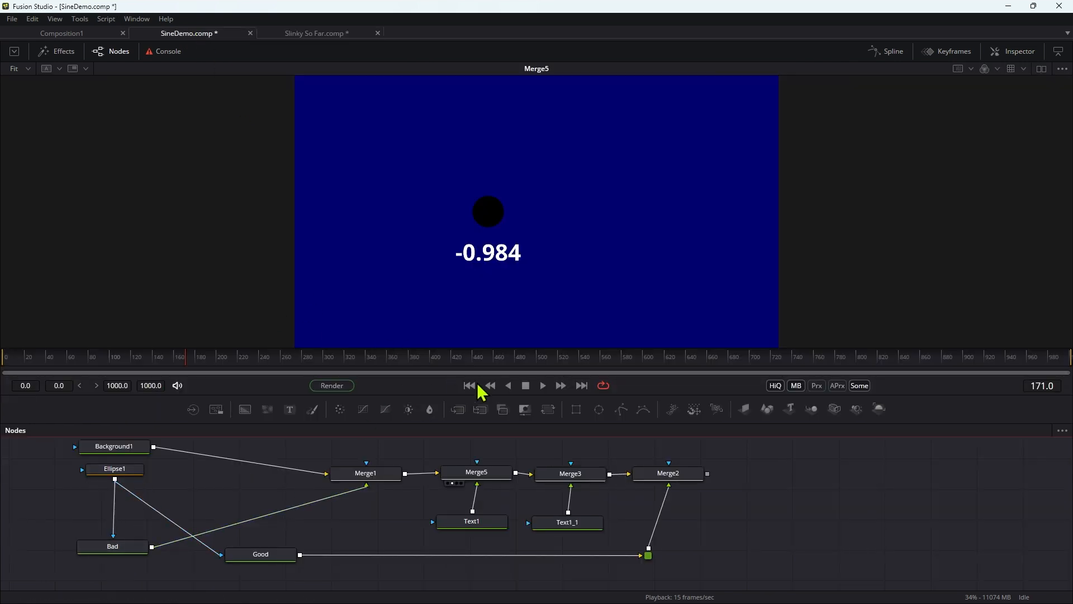
pyautogui.click(469, 385)
pyautogui.click(543, 385)
pyautogui.click(526, 387)
# - Select the Bad node and show its parameters to examine the expression driving its Green value
pyautogui.click(122, 547)
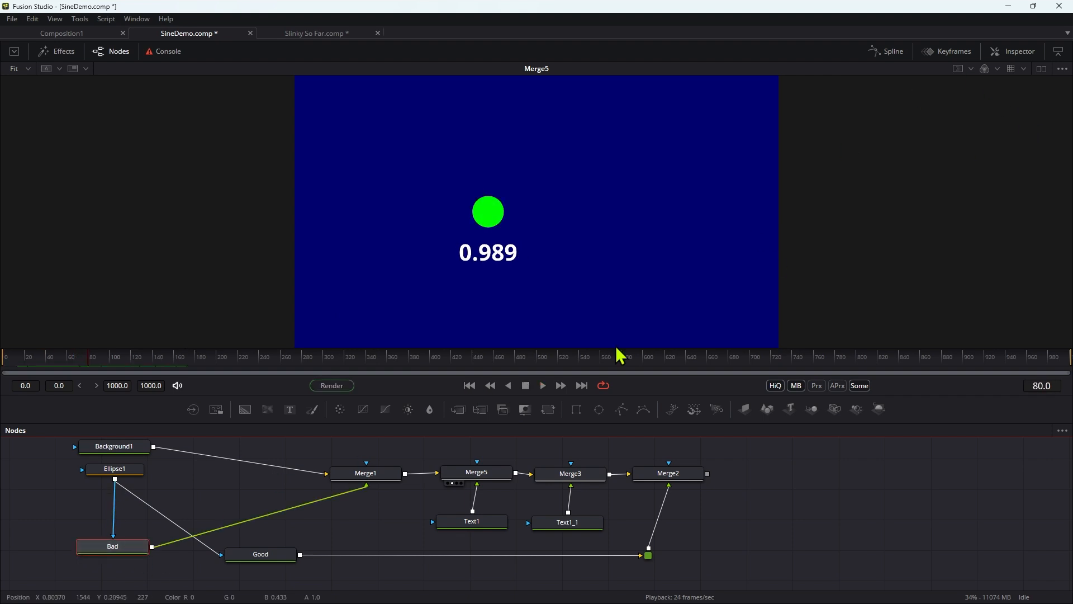
pyautogui.click(112, 551)
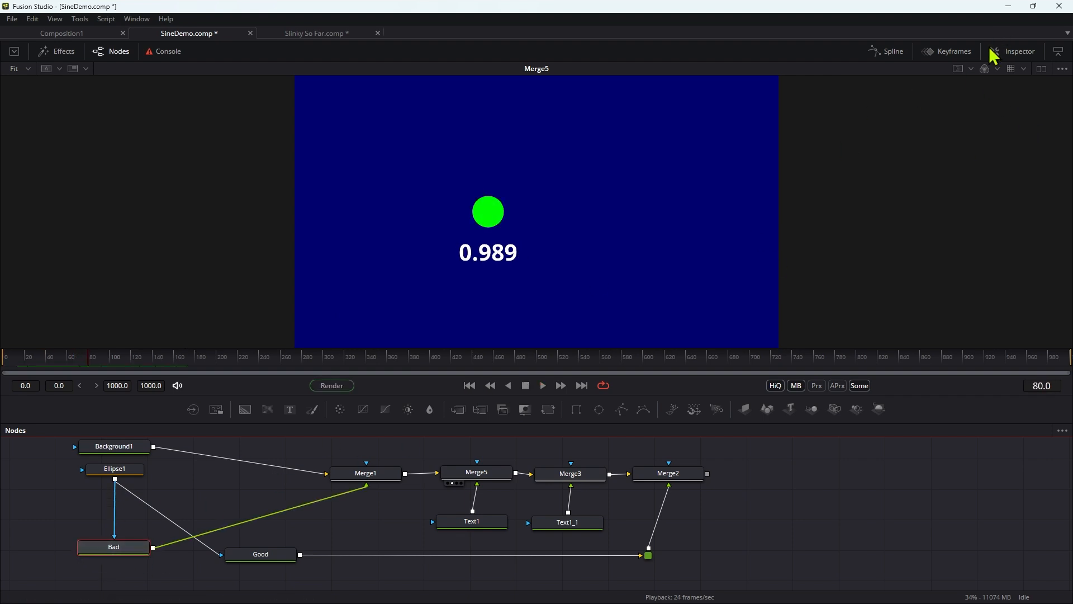
pyautogui.click(1021, 55)
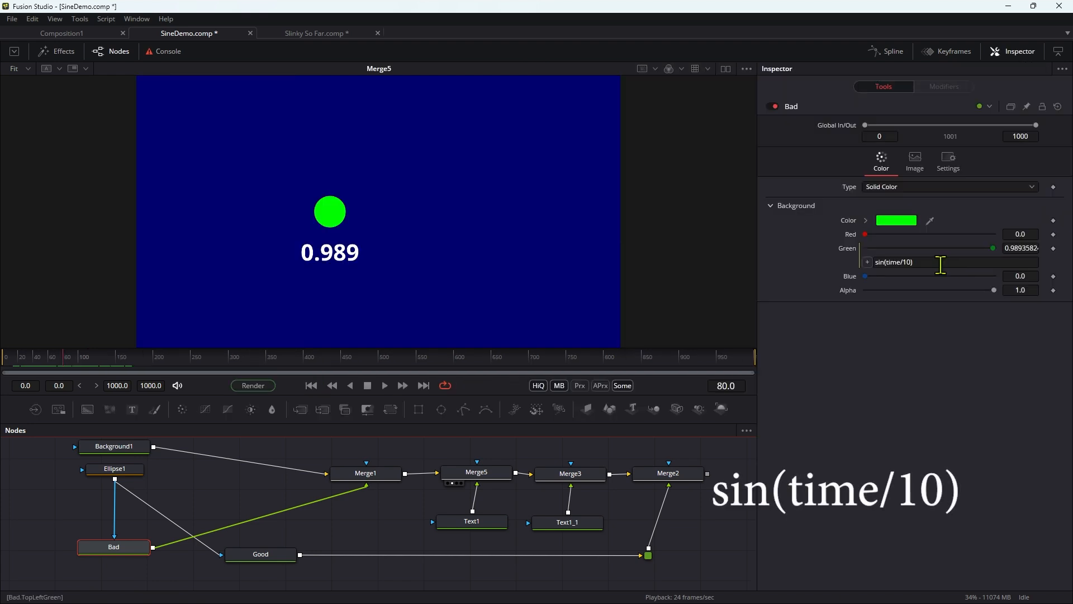
# - Play the SineDemo animation from the first frame with Merge2 in the viewer, and move to frame 180 to compare both circles
pyautogui.click(311, 385)
pyautogui.click(385, 385)
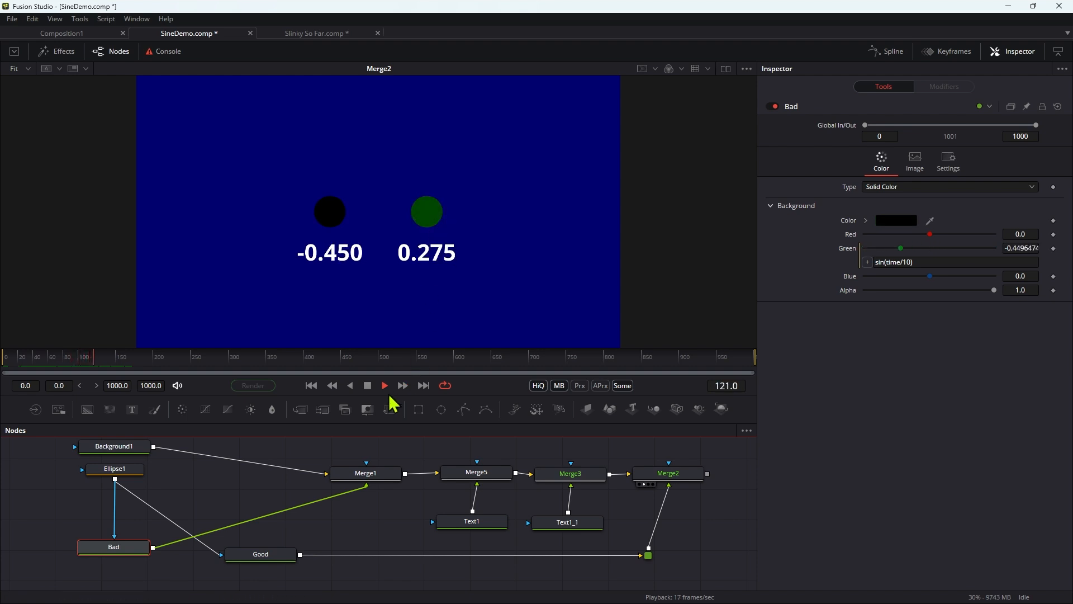
pyautogui.click(367, 385)
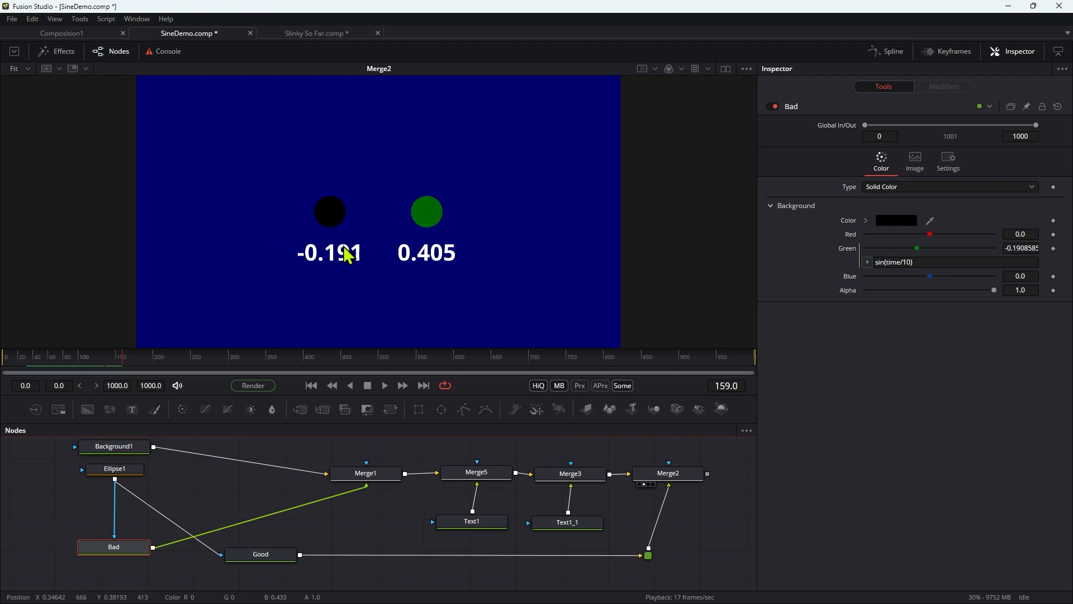
pyautogui.click(137, 358)
pyautogui.moveTo(138, 366); pyautogui.dragTo(139, 366)
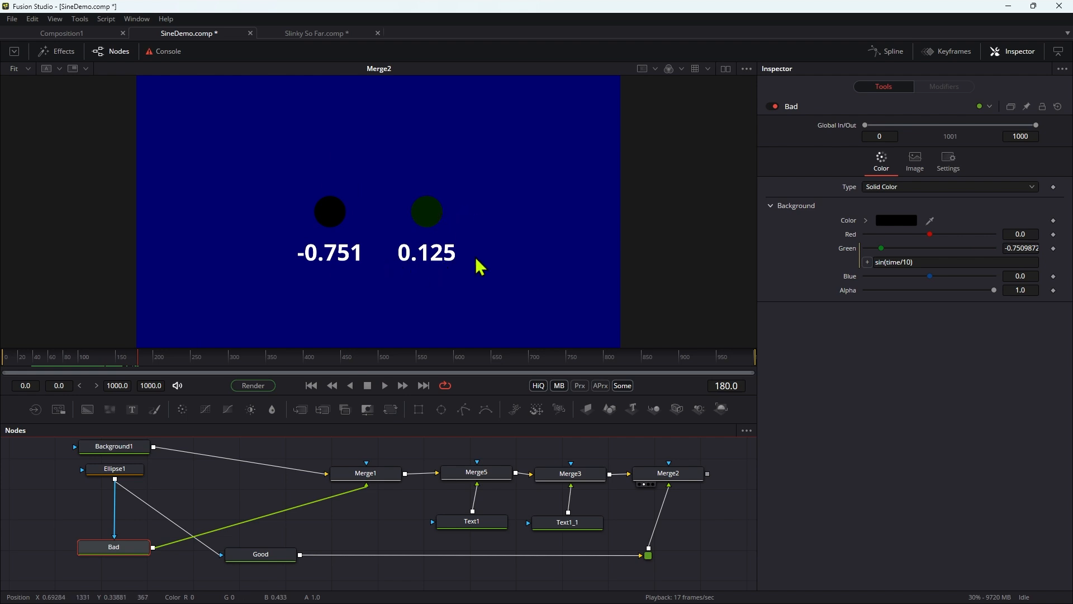
# - Copy the Good node's Green expression sin(time/10)*.5+.5 and return to the Slinky So Far composition
pyautogui.click(267, 558)
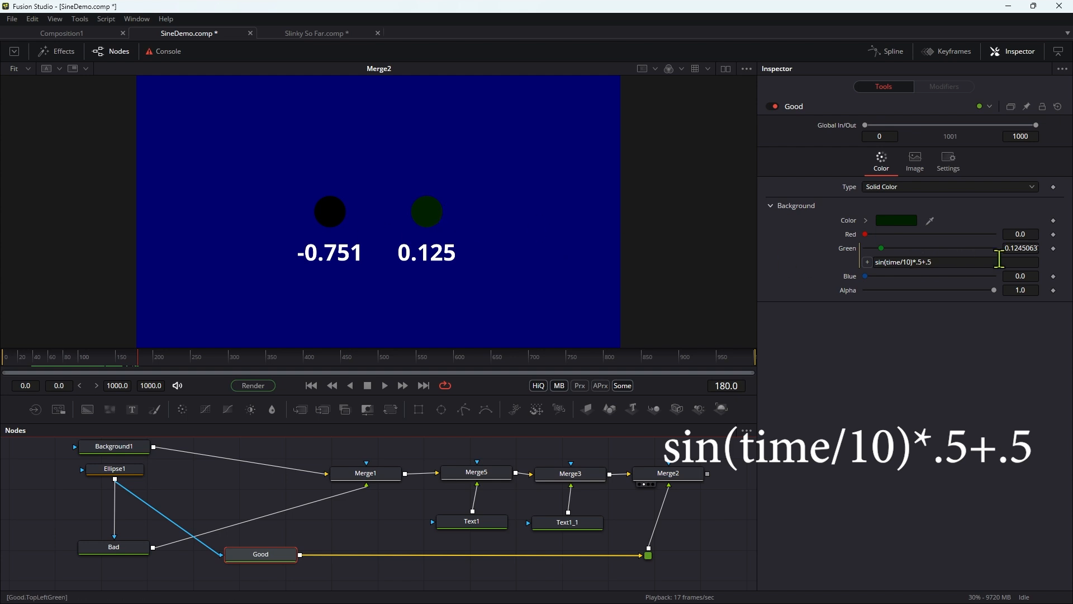
pyautogui.moveTo(999, 258); pyautogui.dragTo(822, 254)
pyautogui.hotkey('ctrl', 'c')
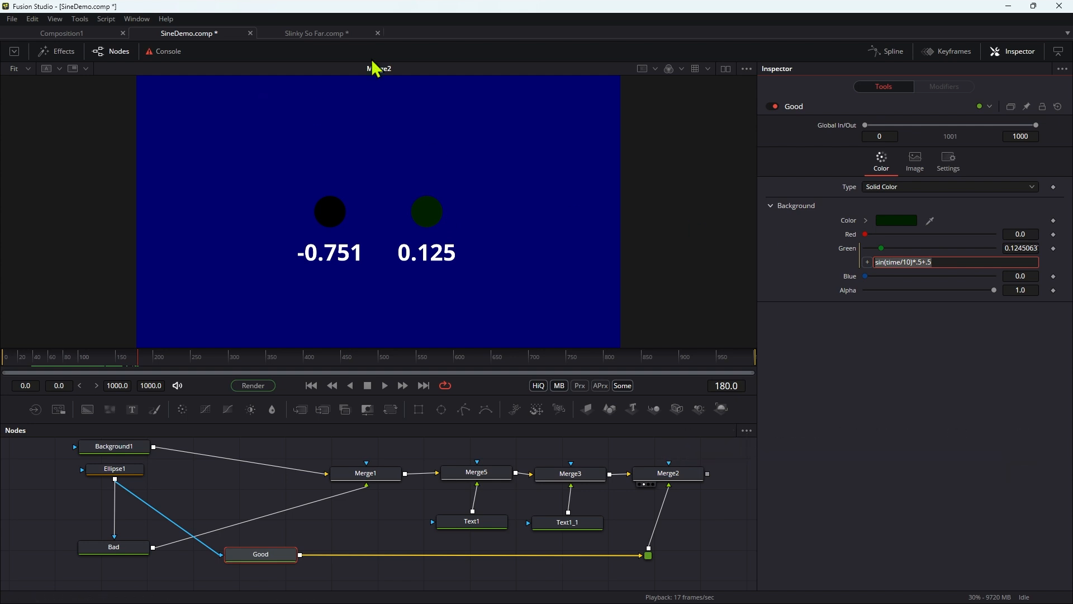
pyautogui.click(331, 38)
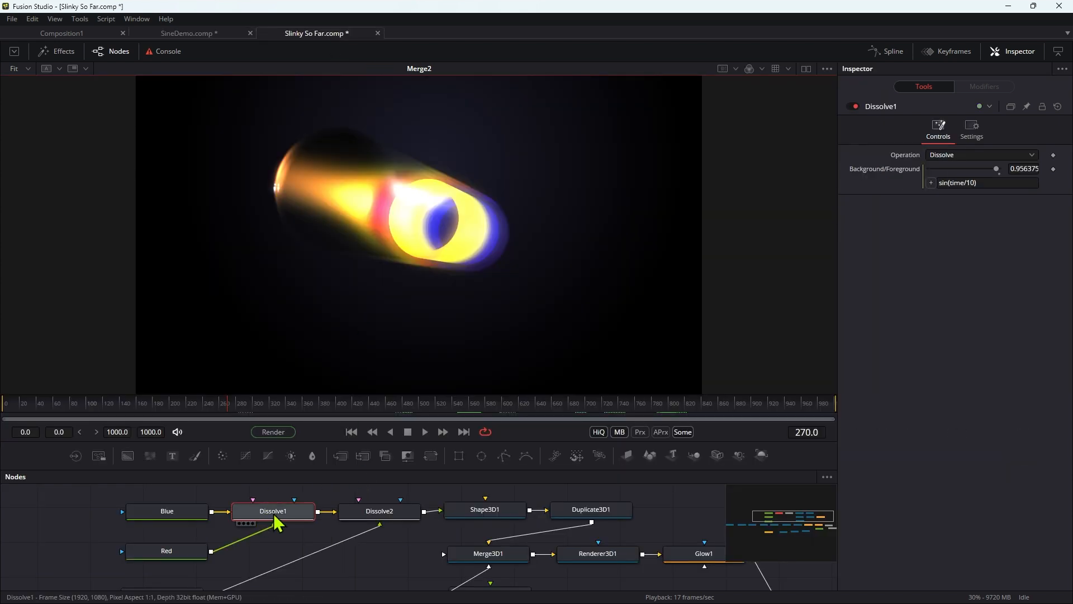
# - Replace Dissolve1's Background/Foreground expression with the copied sin(time/10)*.5+.5 and widen the Inspector to show the full expression
pyautogui.moveTo(999, 183); pyautogui.dragTo(880, 180)
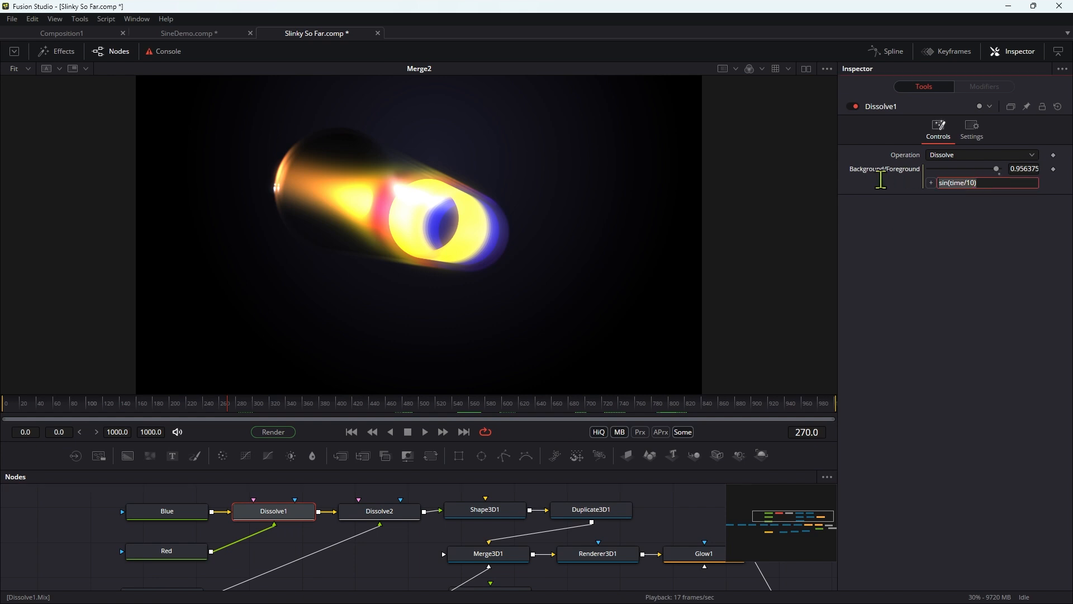
pyautogui.hotkey('ctrl', 'v')
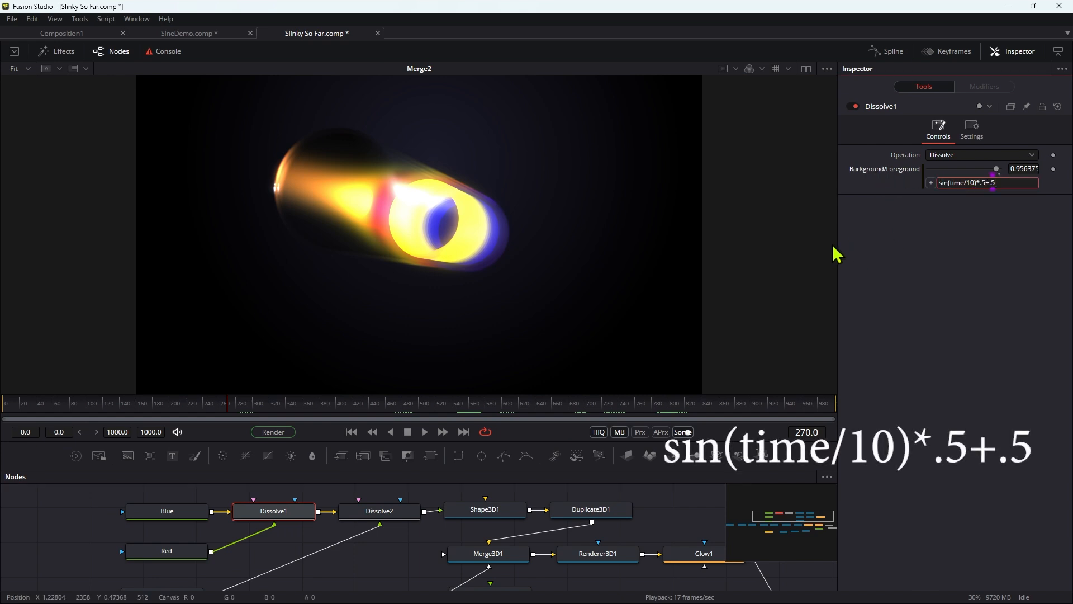
pyautogui.moveTo(839, 244); pyautogui.dragTo(714, 240)
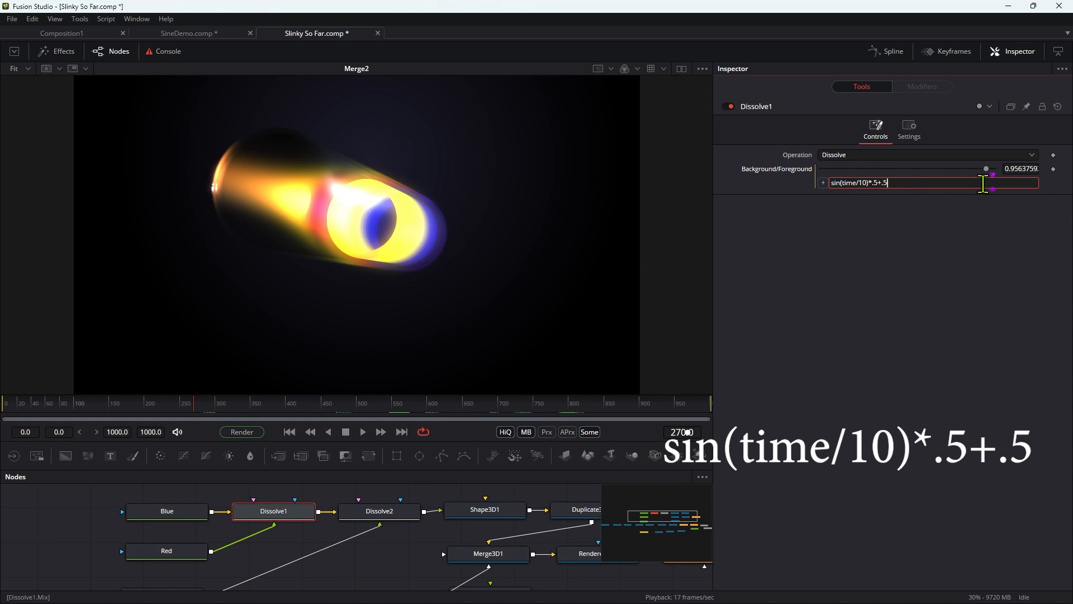
# - Extend the Background/Foreground expression of the Dissolve2 node to sin((time-10)/10)*.5+.5
pyautogui.click(385, 509)
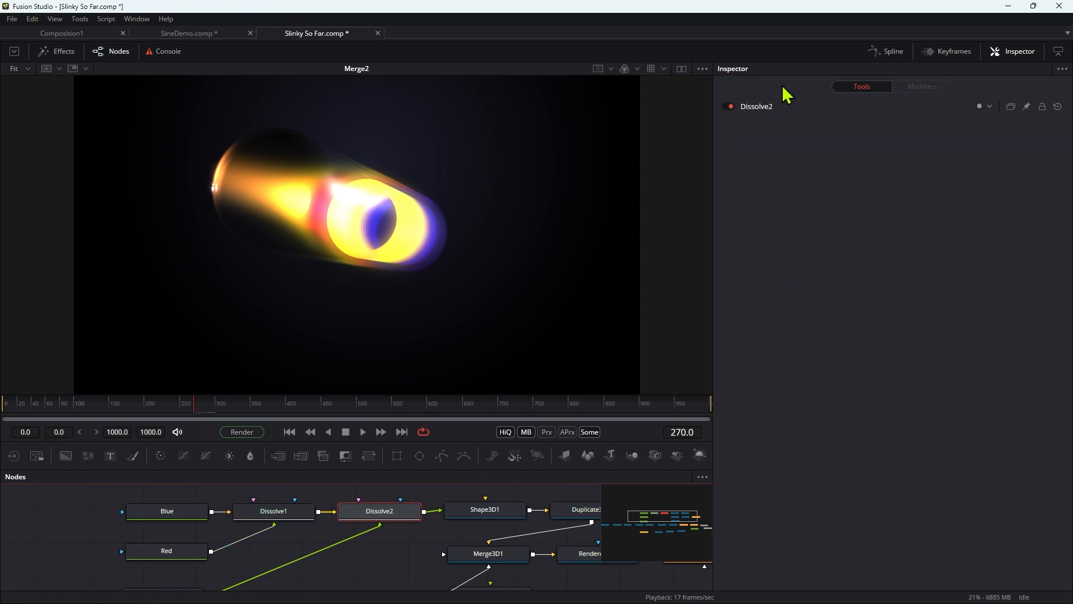
pyautogui.click(755, 106)
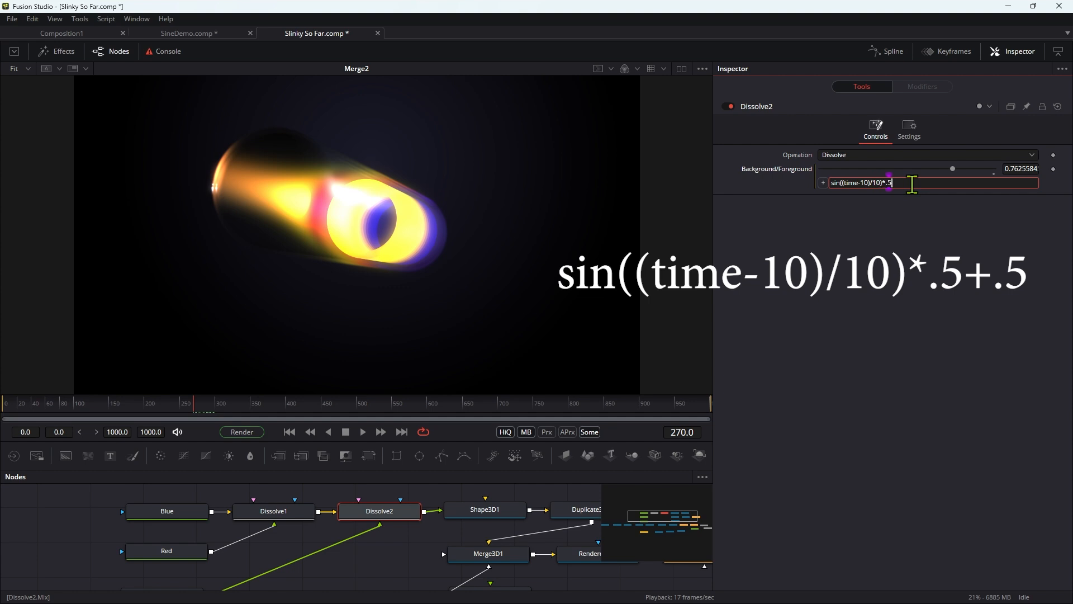
pyautogui.press('Return')
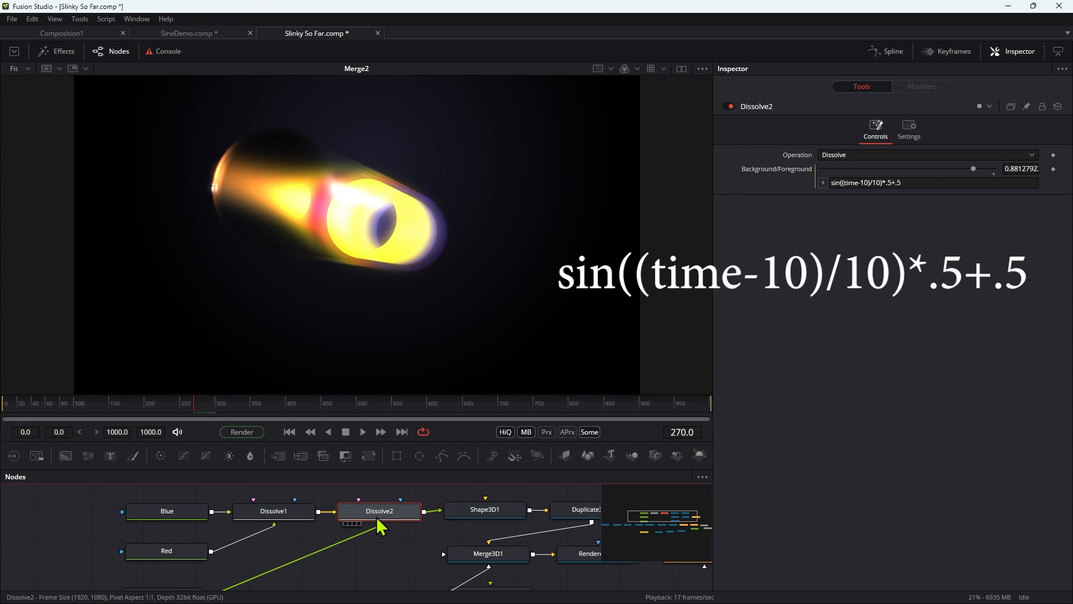
# - Play Dissolve2's output from the first frame in the viewer, stop playback, and load Merge2 back into the viewer
pyautogui.moveTo(378, 512); pyautogui.dragTo(306, 195)
pyautogui.click(289, 432)
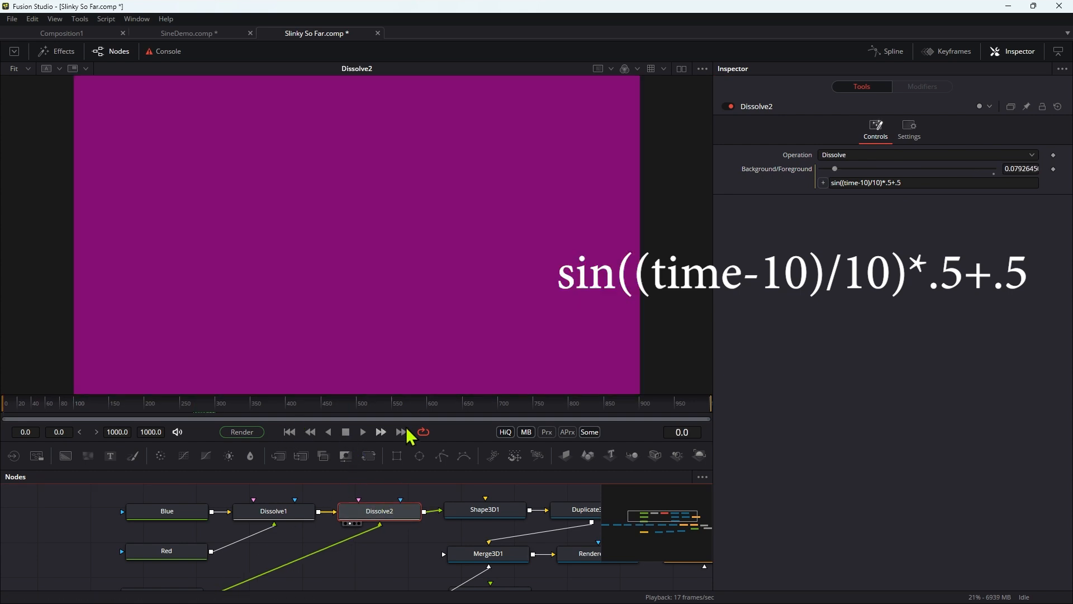
pyautogui.click(363, 432)
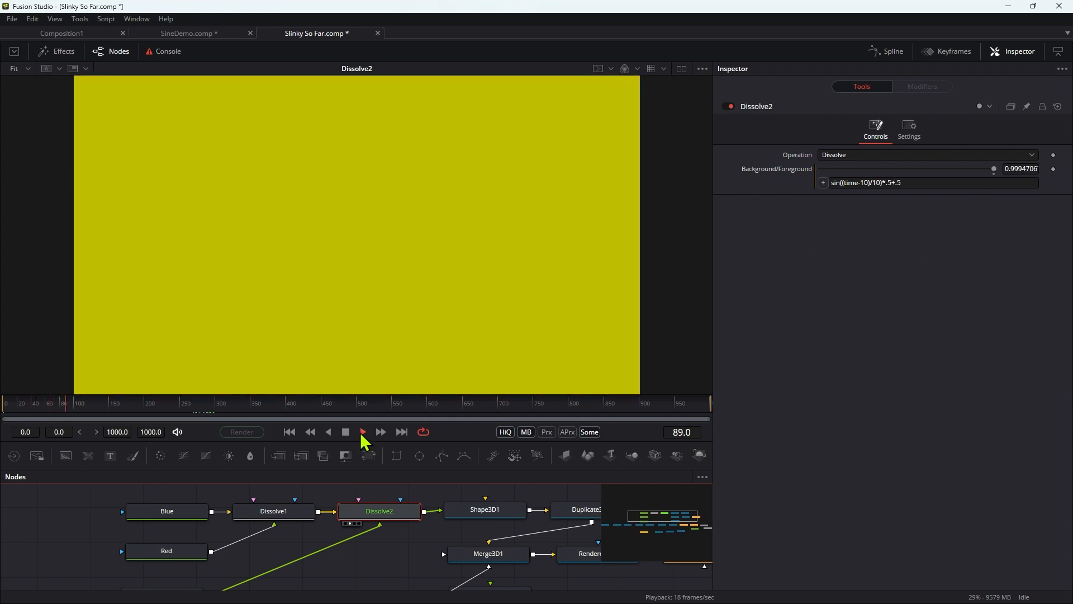
pyautogui.click(346, 432)
pyautogui.moveTo(630, 521); pyautogui.dragTo(709, 530)
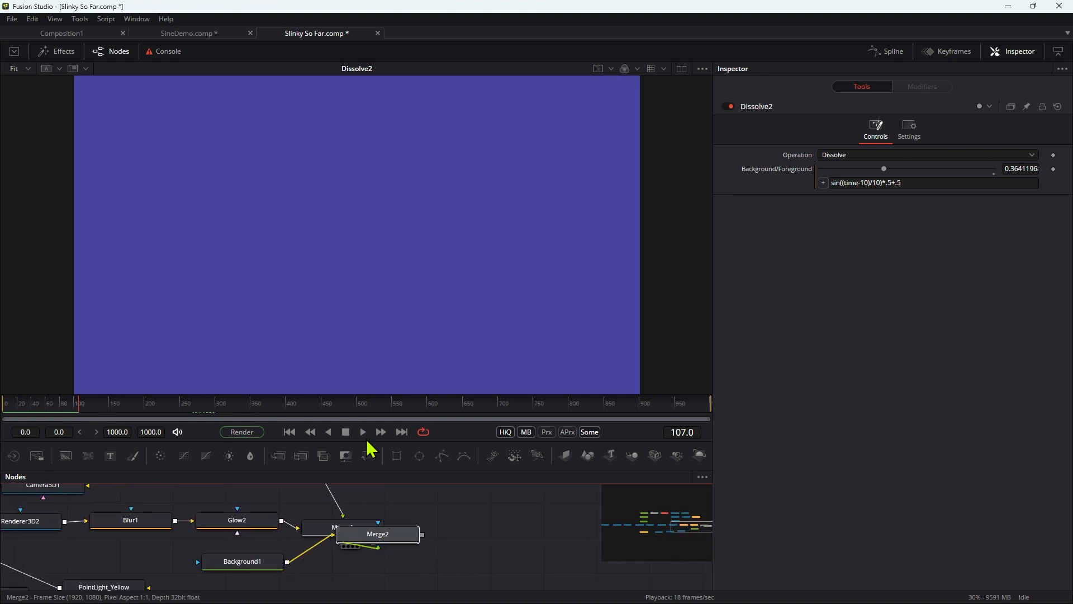
pyautogui.moveTo(369, 447); pyautogui.dragTo(362, 222)
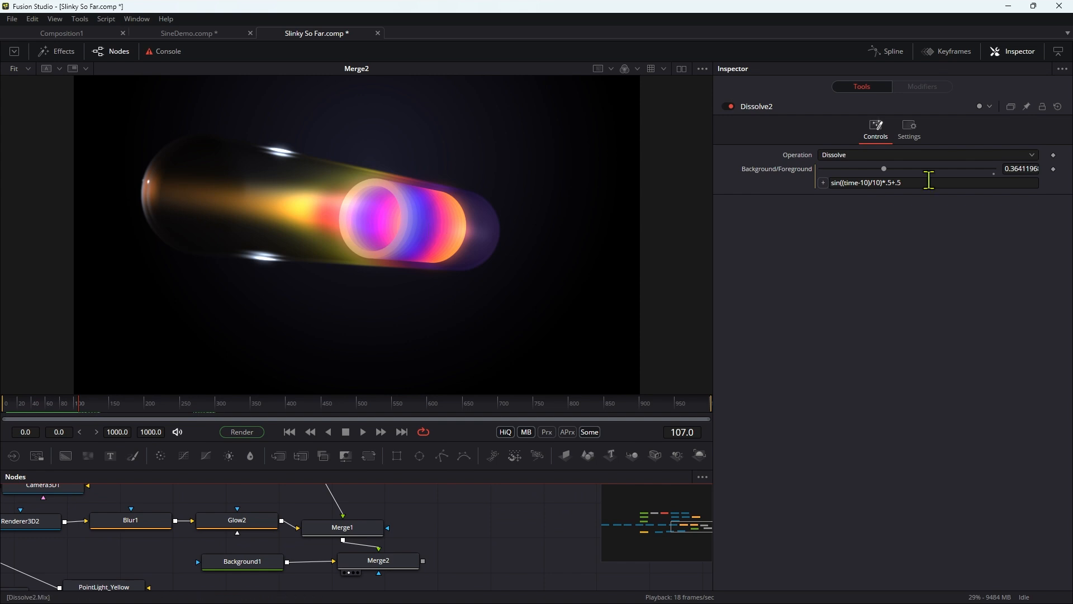